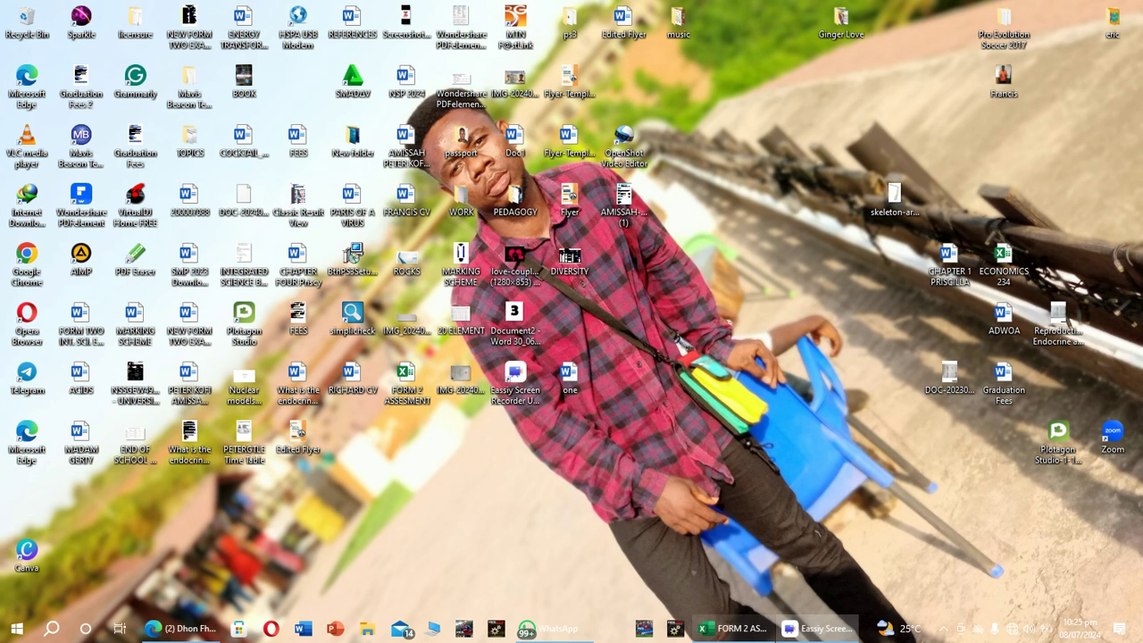
Switch to the FORM 2 ASSESMENT workbook in Excel.
{"action": "mouse_move", "coordinate": [732, 628]}
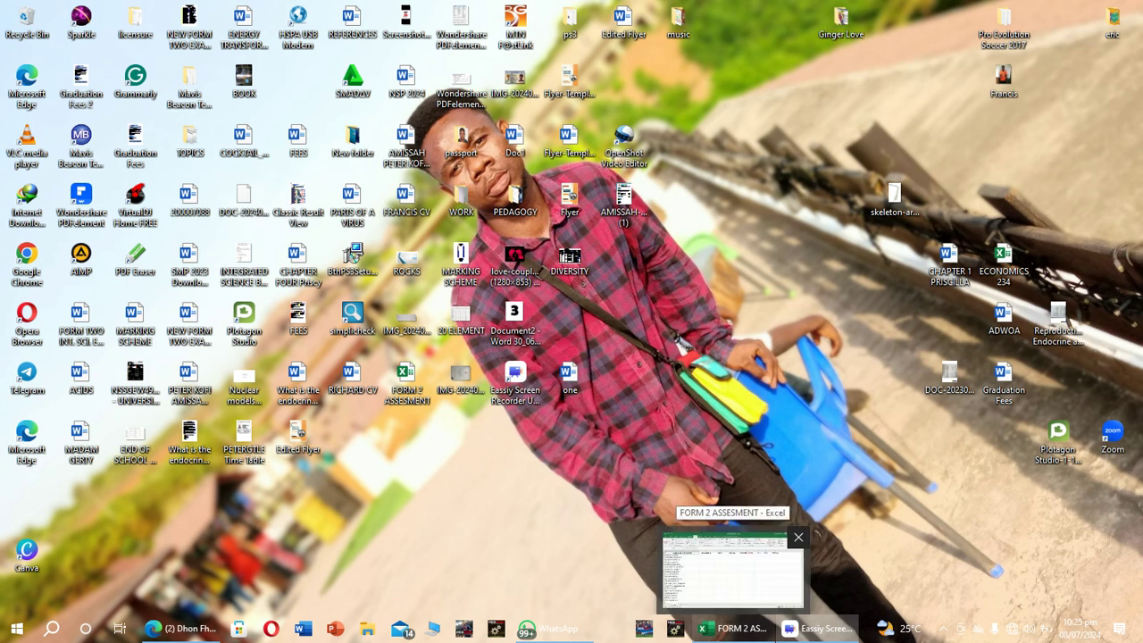
{"action": "left_click", "coordinate": [732, 567]}
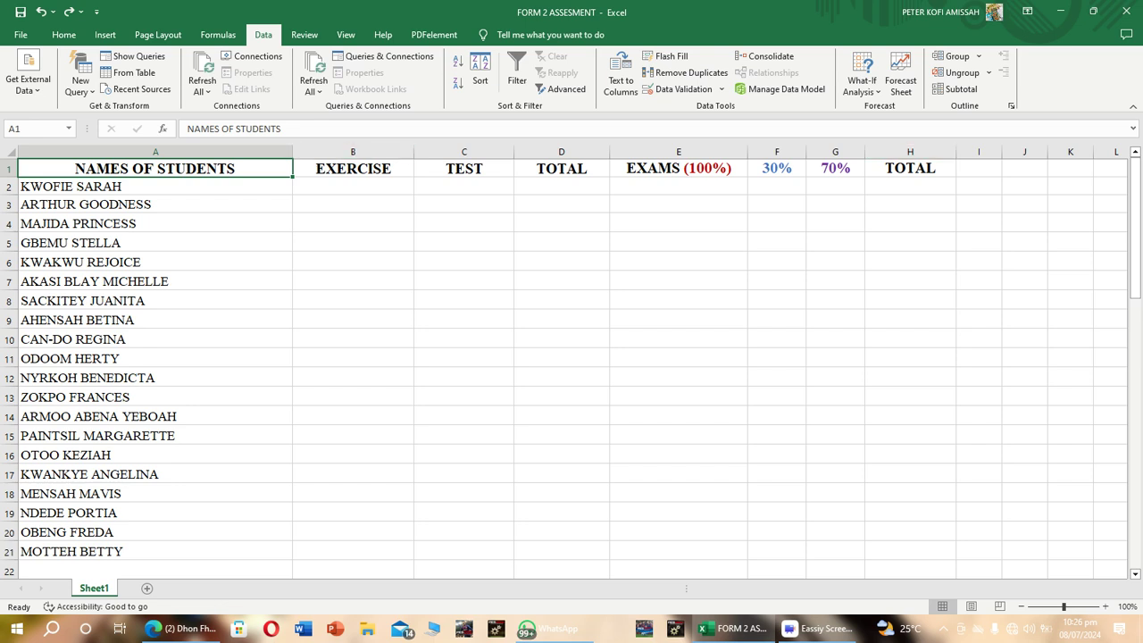
{"action": "left_click", "coordinate": [155, 151]}
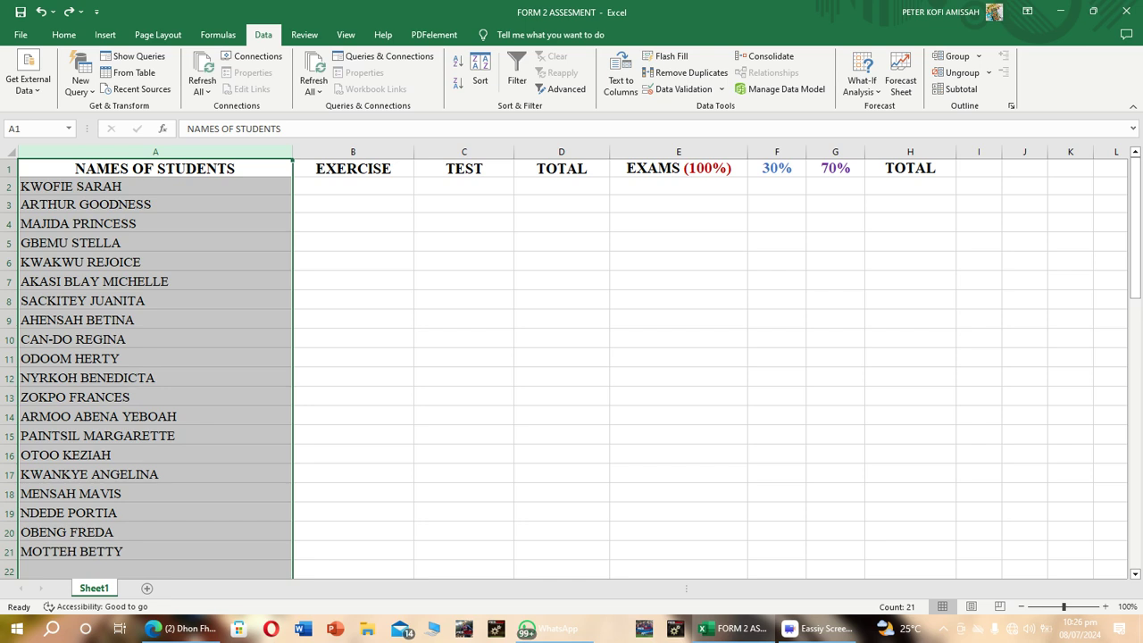
{"action": "left_click", "coordinate": [352, 152]}
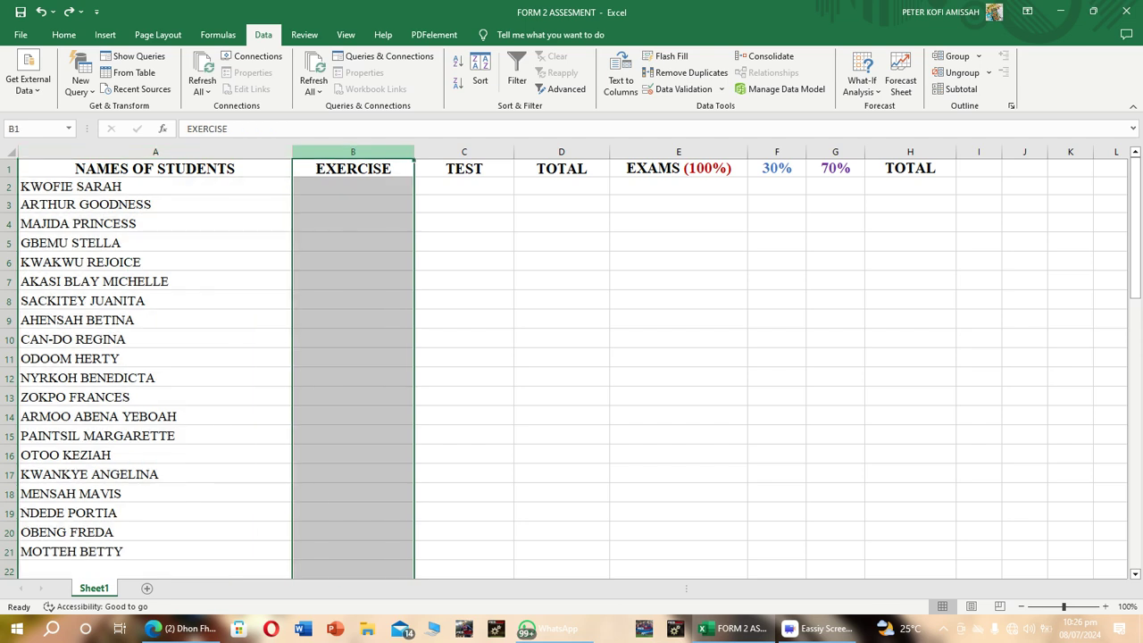
{"action": "left_click", "coordinate": [463, 168]}
{"action": "left_click", "coordinate": [464, 152]}
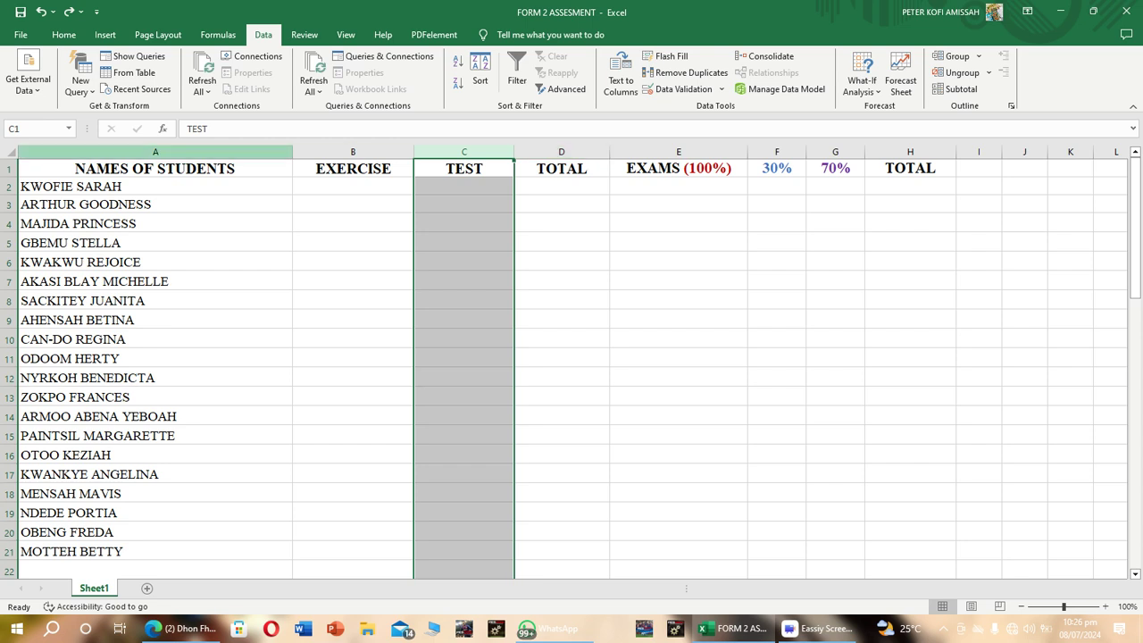
{"action": "left_click", "coordinate": [155, 152]}
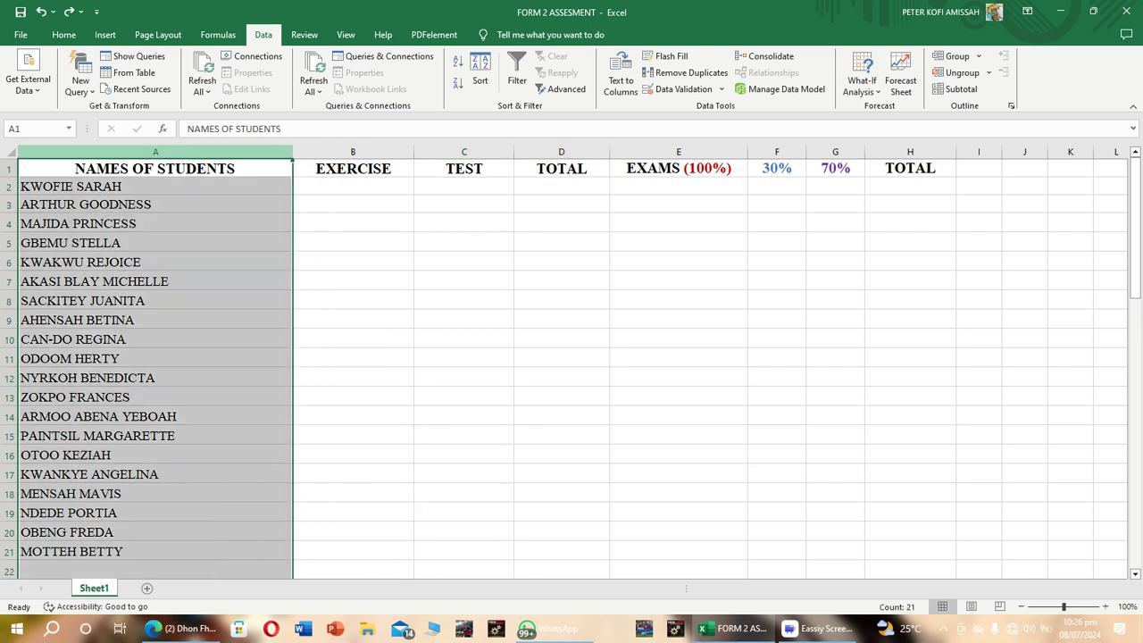
{"action": "left_click", "coordinate": [64, 34]}
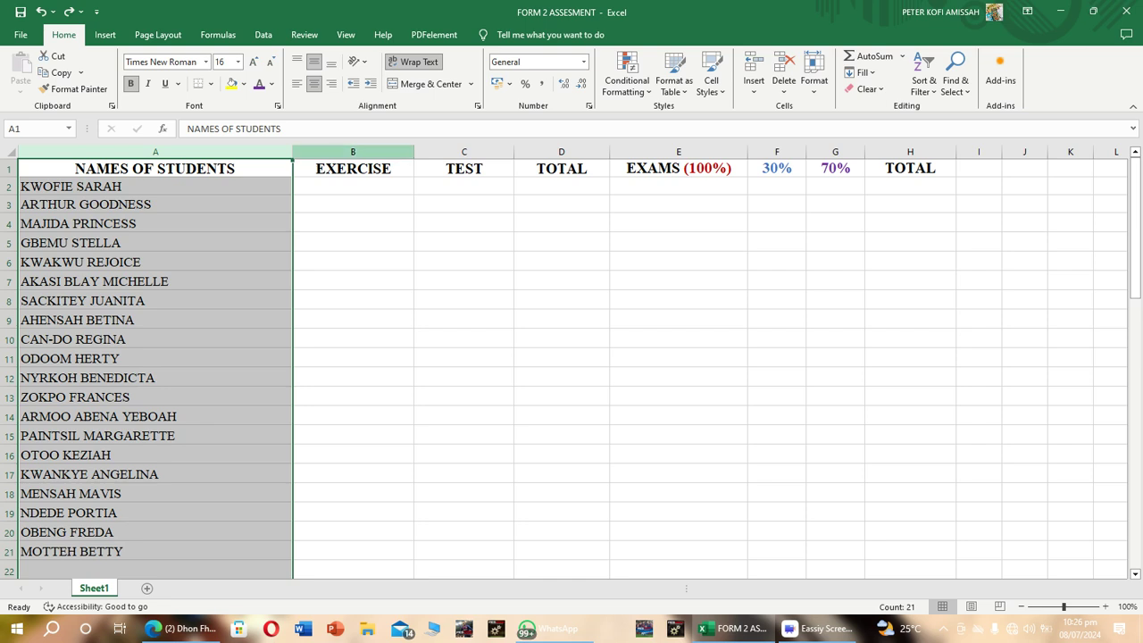
{"action": "left_click", "coordinate": [353, 152]}
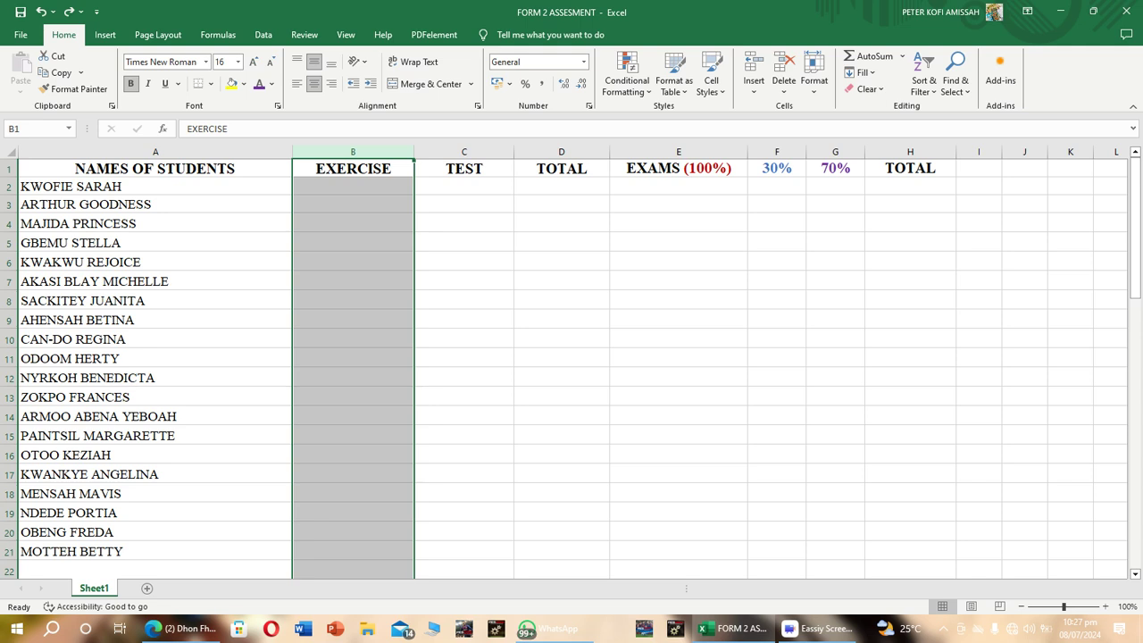
{"action": "left_click", "coordinate": [155, 205]}
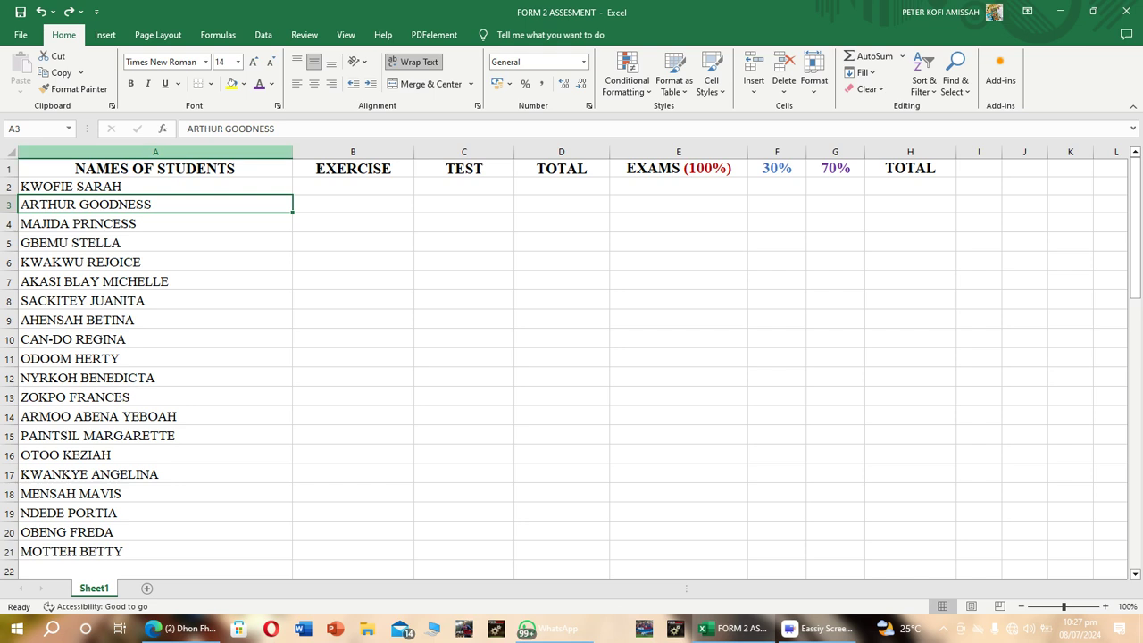
Sort only the NAMES OF STUDENTS column by cell values from A to Z, treating its first row as a header.
{"action": "left_click", "coordinate": [156, 151]}
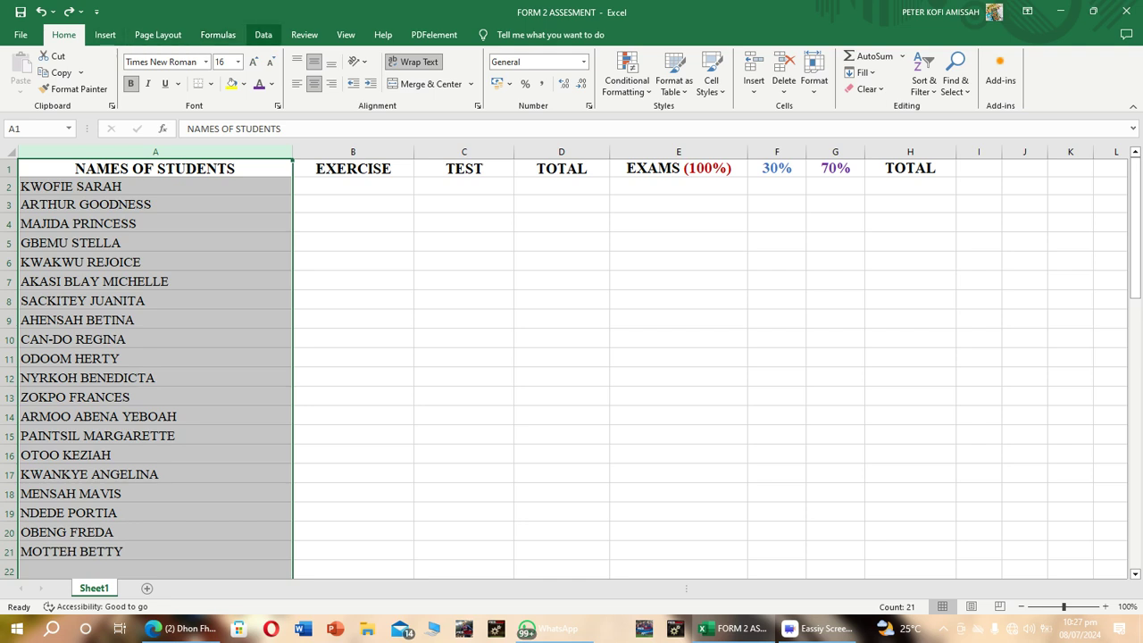
{"action": "left_click", "coordinate": [262, 35]}
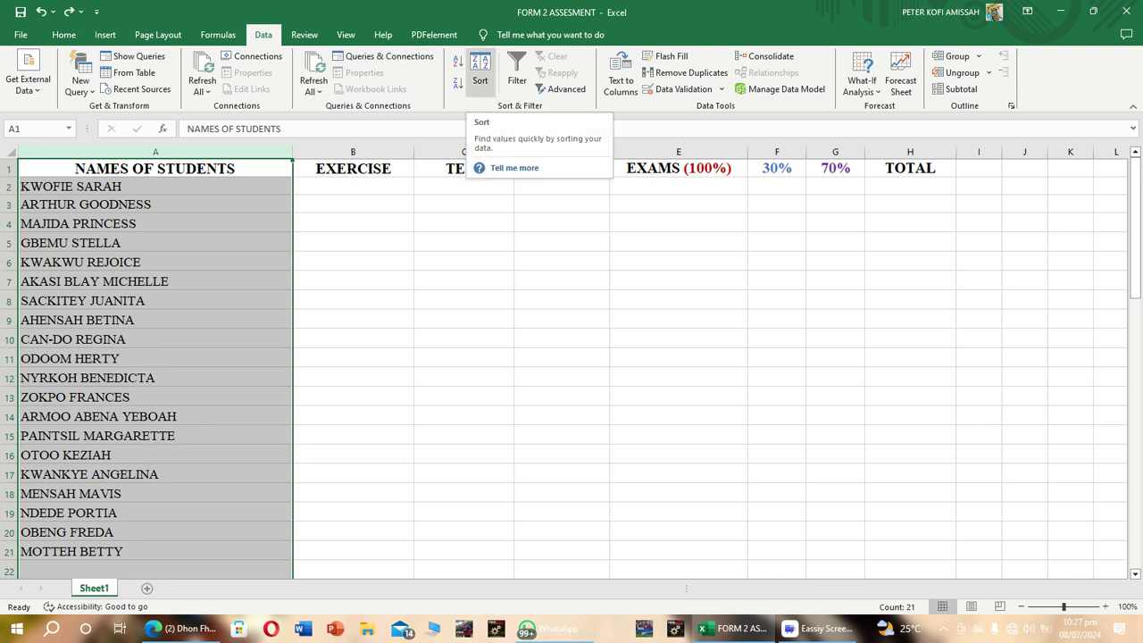
{"action": "left_click", "coordinate": [479, 71]}
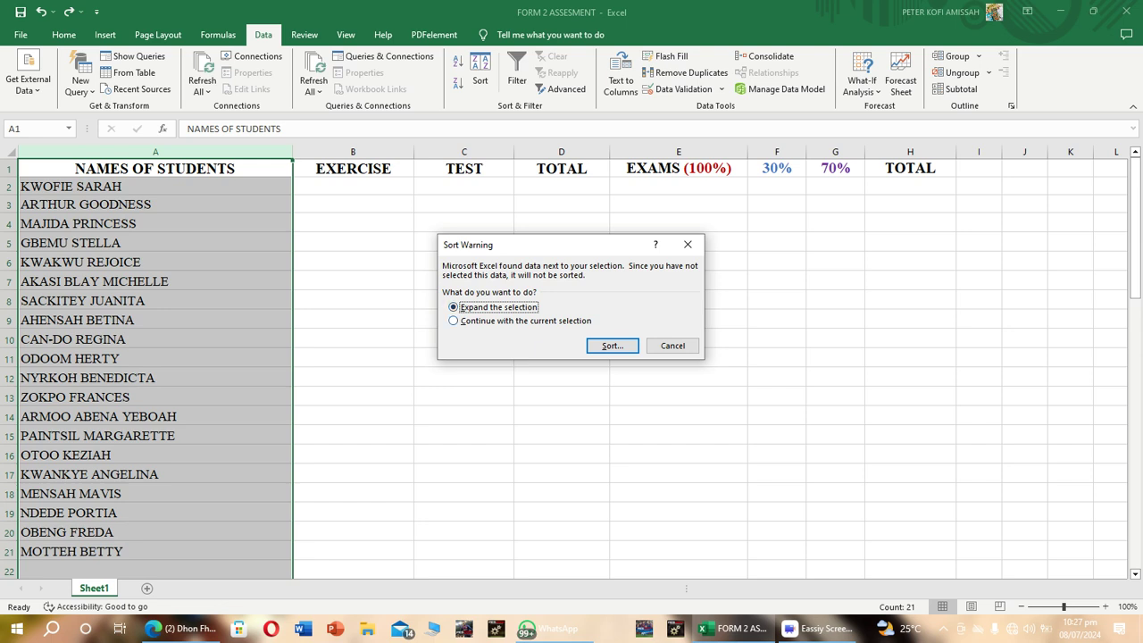
{"action": "left_click", "coordinate": [454, 320]}
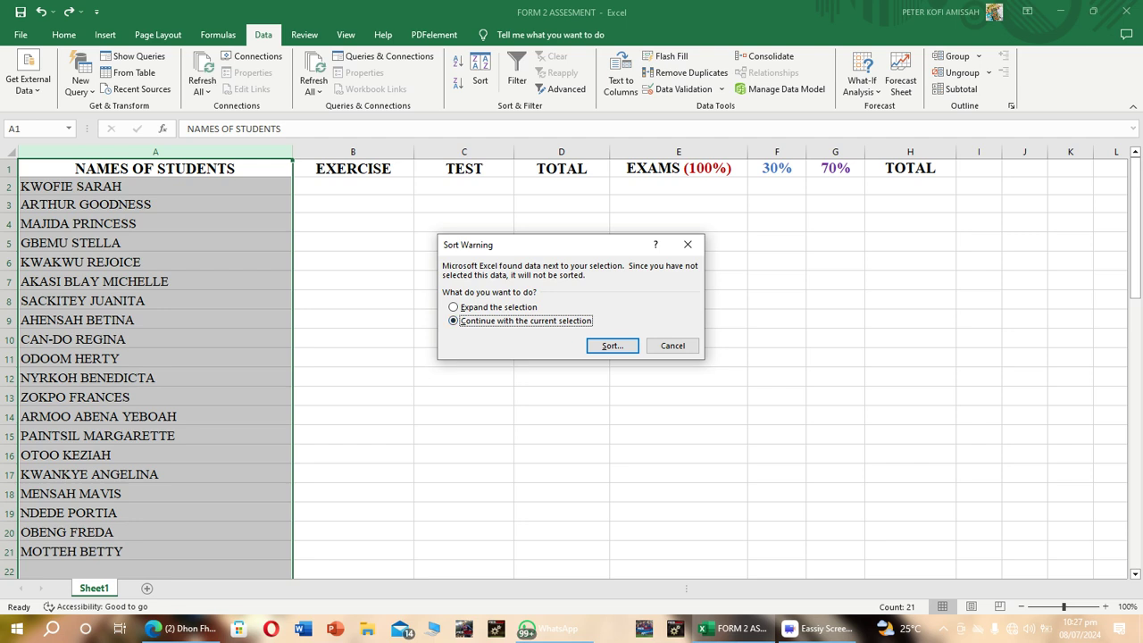
{"action": "key", "text": "Return"}
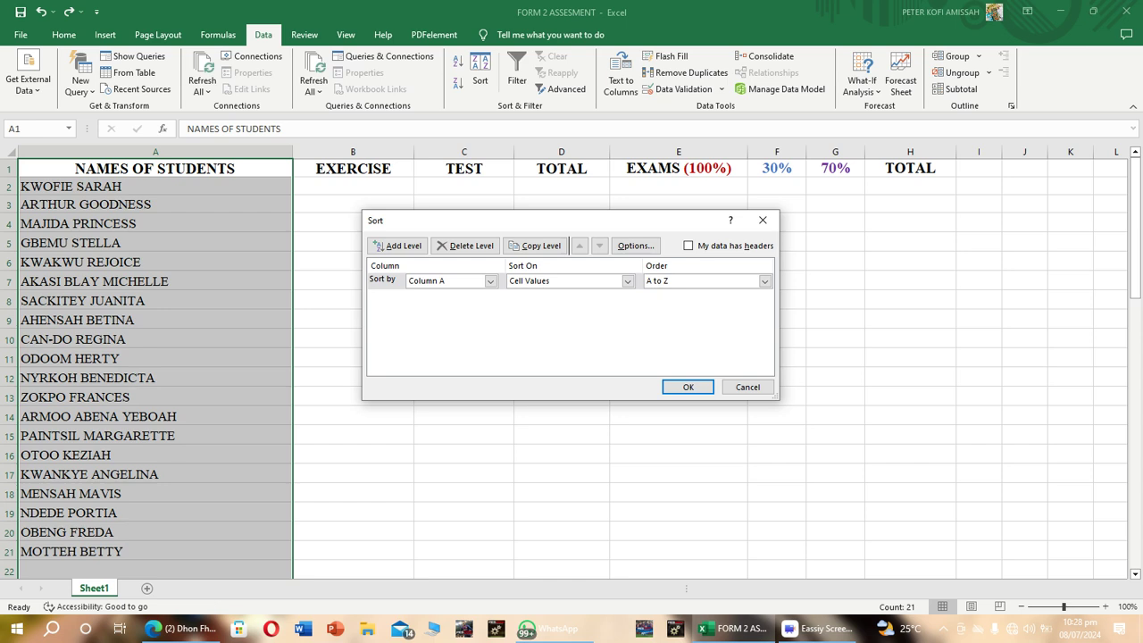
{"action": "key", "text": "alt+h"}
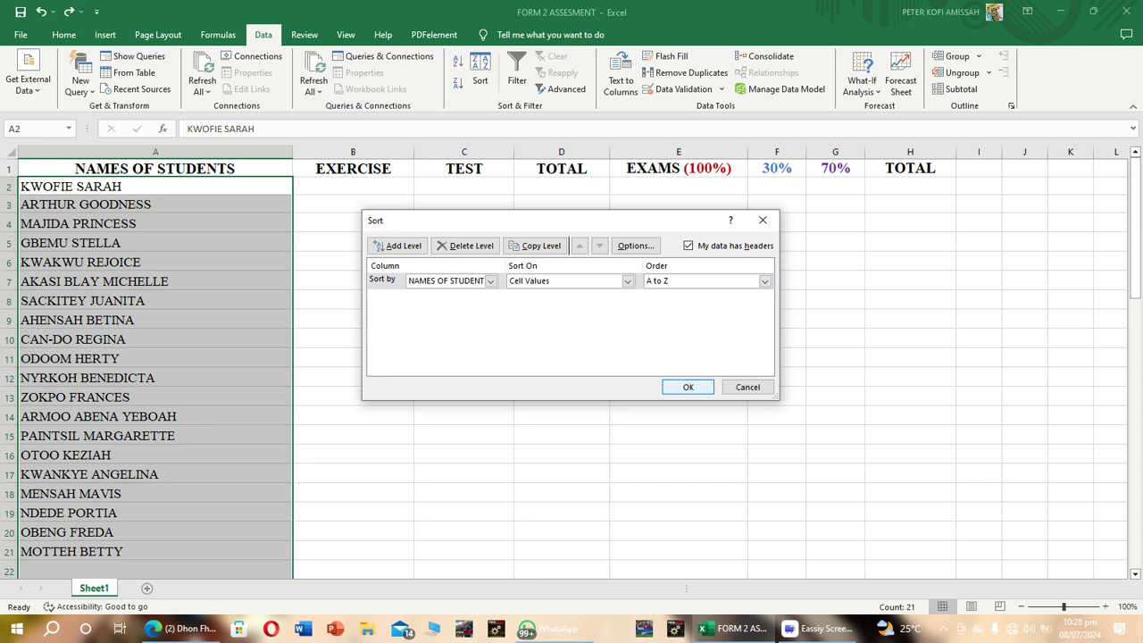
{"action": "left_click", "coordinate": [688, 386]}
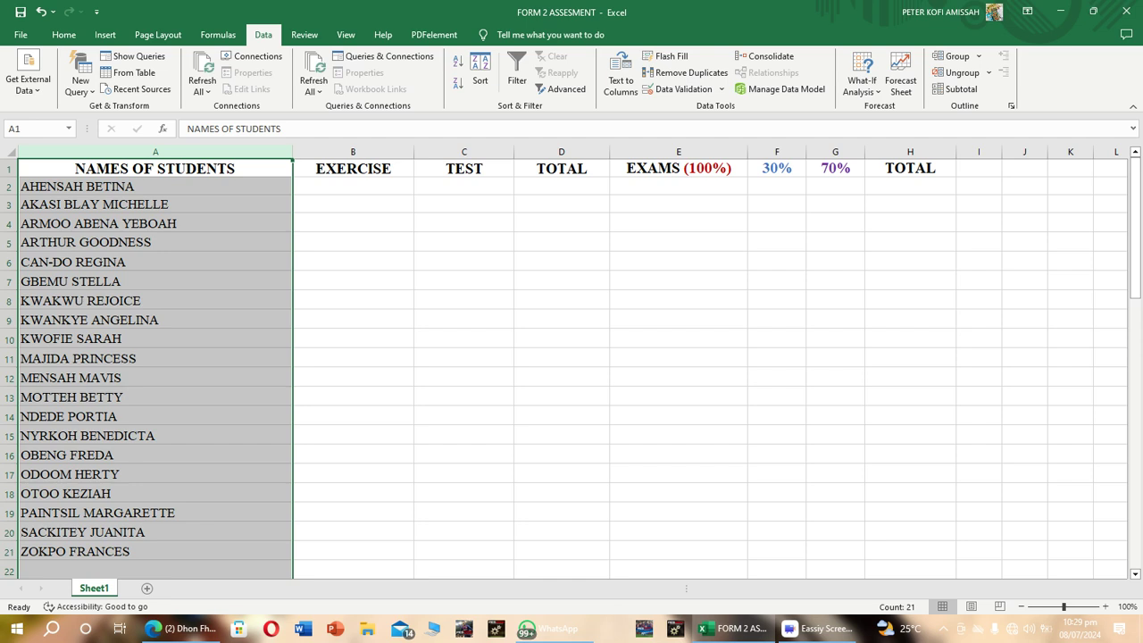
Move across row 5 to the columns beyond the final TOTAL and back to examine whether the student names stay in view.
{"action": "left_click", "coordinate": [352, 242]}
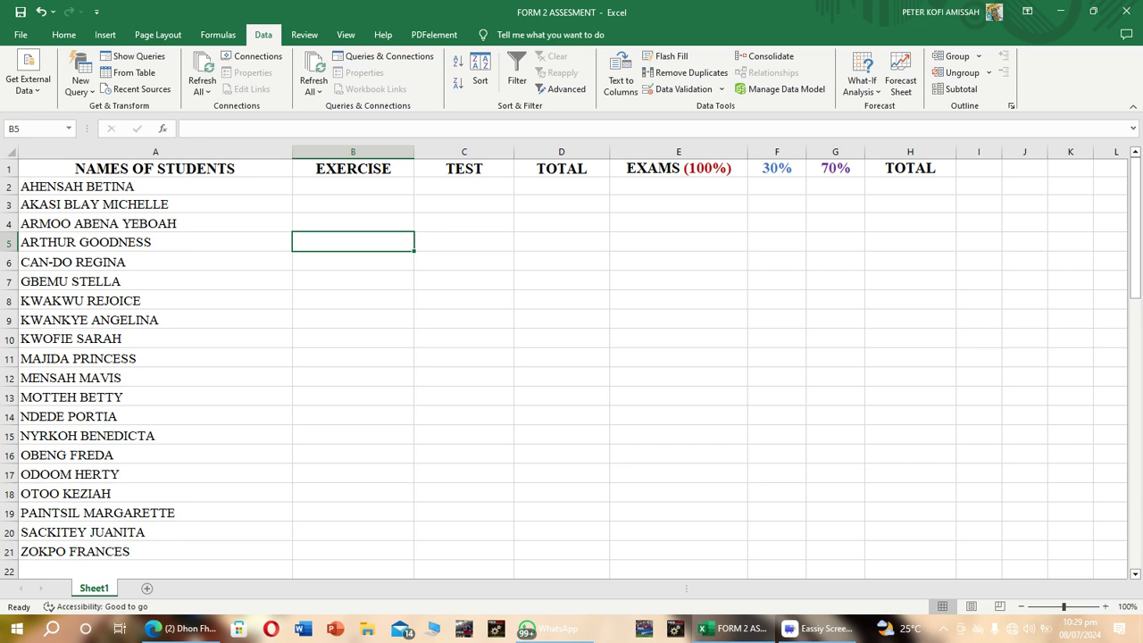
{"action": "key", "text": "Right"}
{"action": "key", "text": "Right"}
{"action": "key", "text": "Right"}
{"action": "key", "text": "Right"}
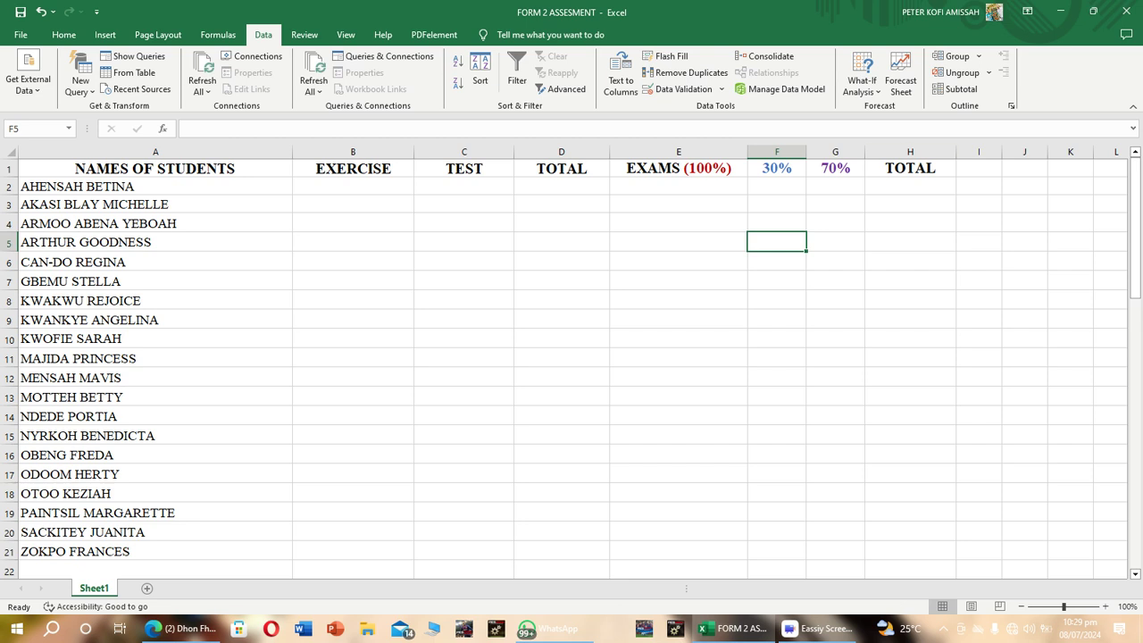
{"action": "key", "text": "Right"}
{"action": "key", "text": "Right"}
{"action": "key", "text": "Right"}
{"action": "key", "text": "Right"}
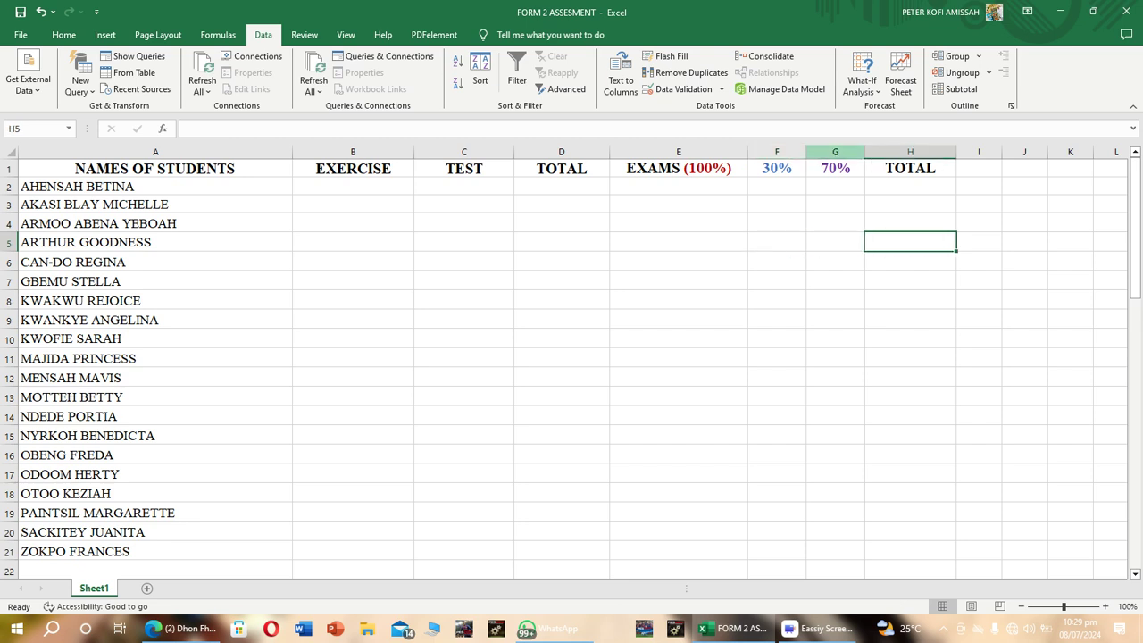
{"action": "key", "text": "Right"}
{"action": "key", "text": "Right"}
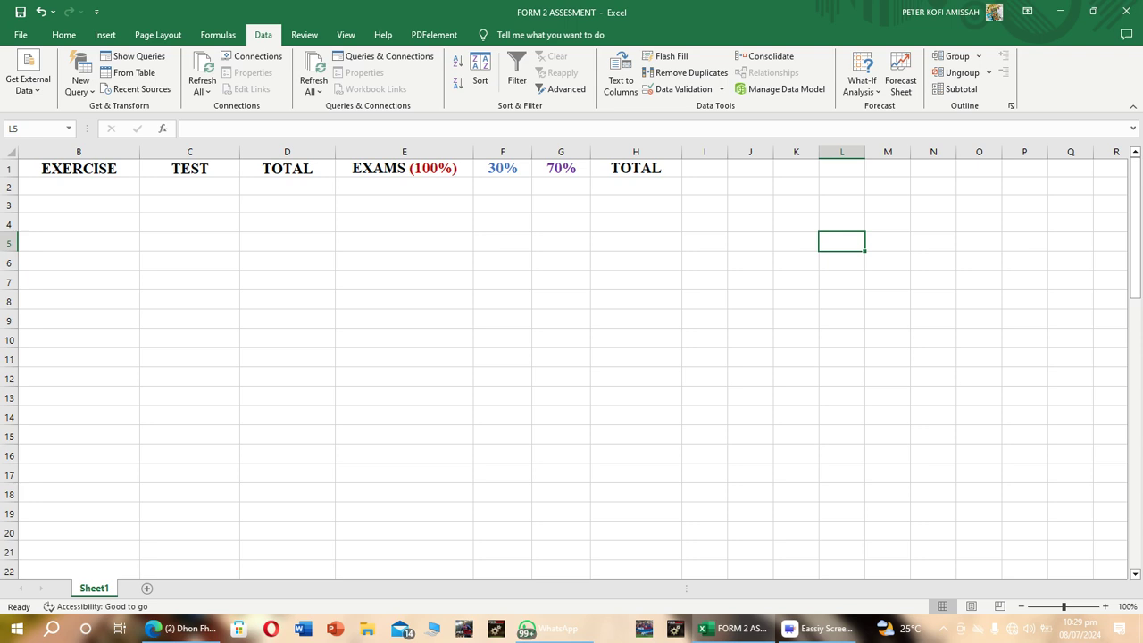
{"action": "key", "text": "Left"}
{"action": "key", "text": "Left"}
{"action": "key", "text": "Left"}
{"action": "key", "text": "Left"}
{"action": "key", "text": "Left"}
{"action": "key", "text": "Left"}
{"action": "key", "text": "Left"}
{"action": "key", "text": "Left"}
{"action": "key", "text": "Left"}
{"action": "key", "text": "Left"}
{"action": "key", "text": "Left"}
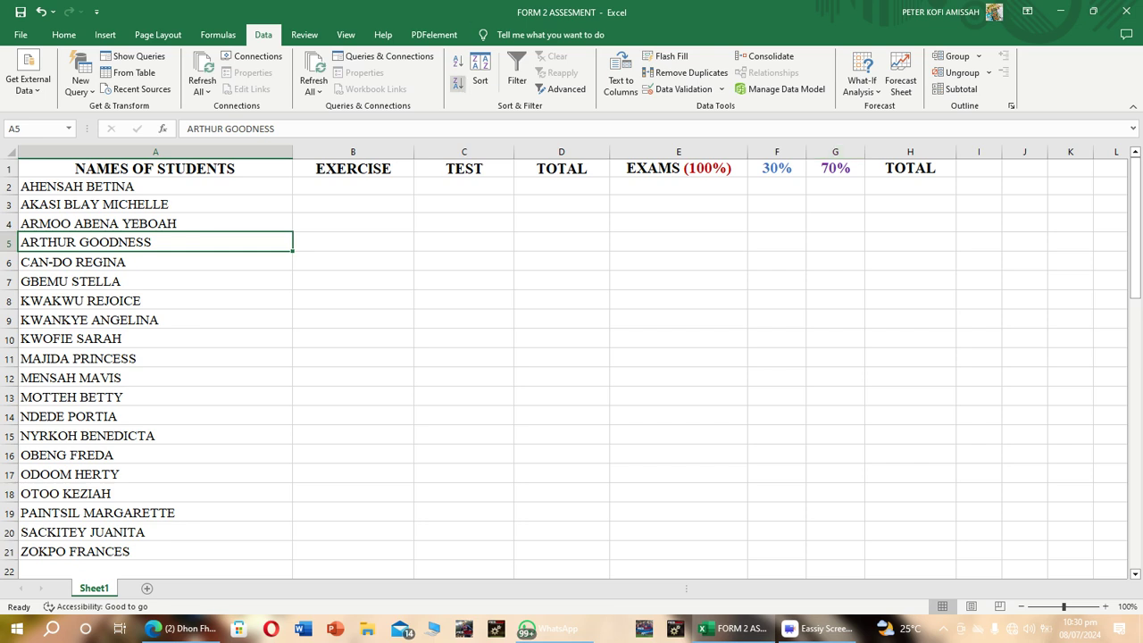
Freeze the first column so the student names stay visible while scrolling through the worksheet.
{"action": "left_click", "coordinate": [346, 34]}
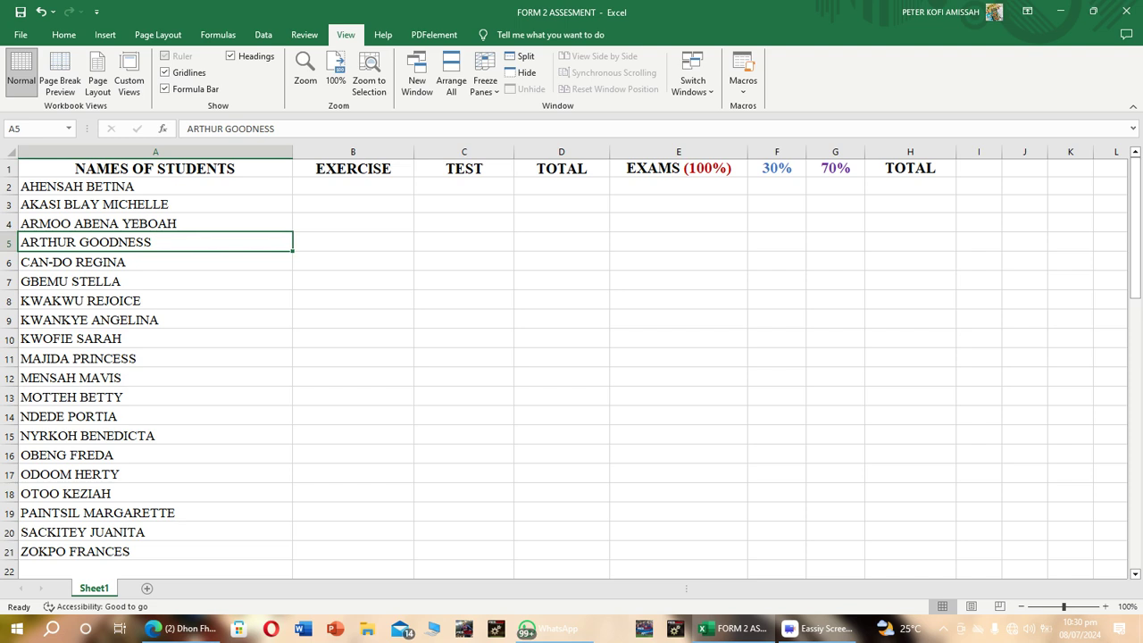
{"action": "left_click", "coordinate": [155, 152]}
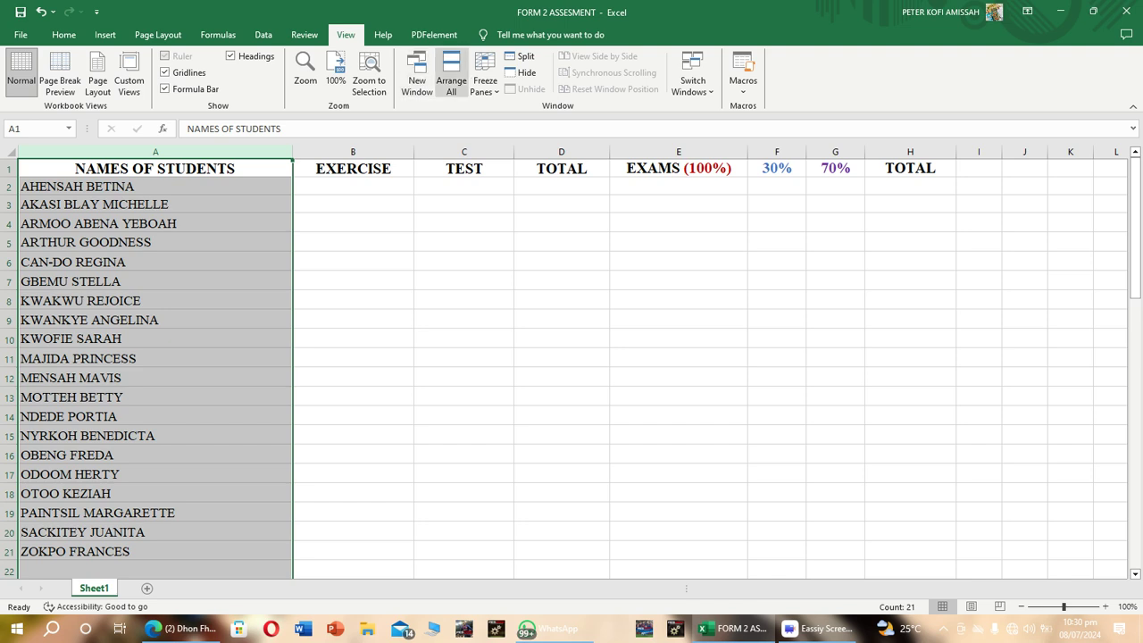
{"action": "left_click", "coordinate": [485, 76]}
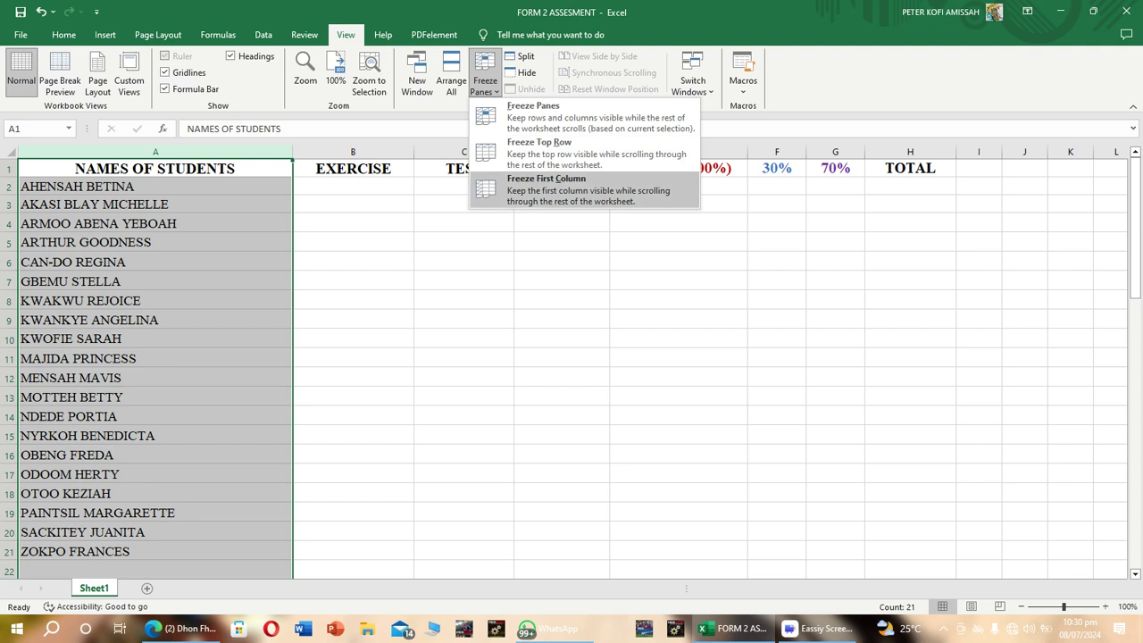
{"action": "left_click", "coordinate": [562, 189]}
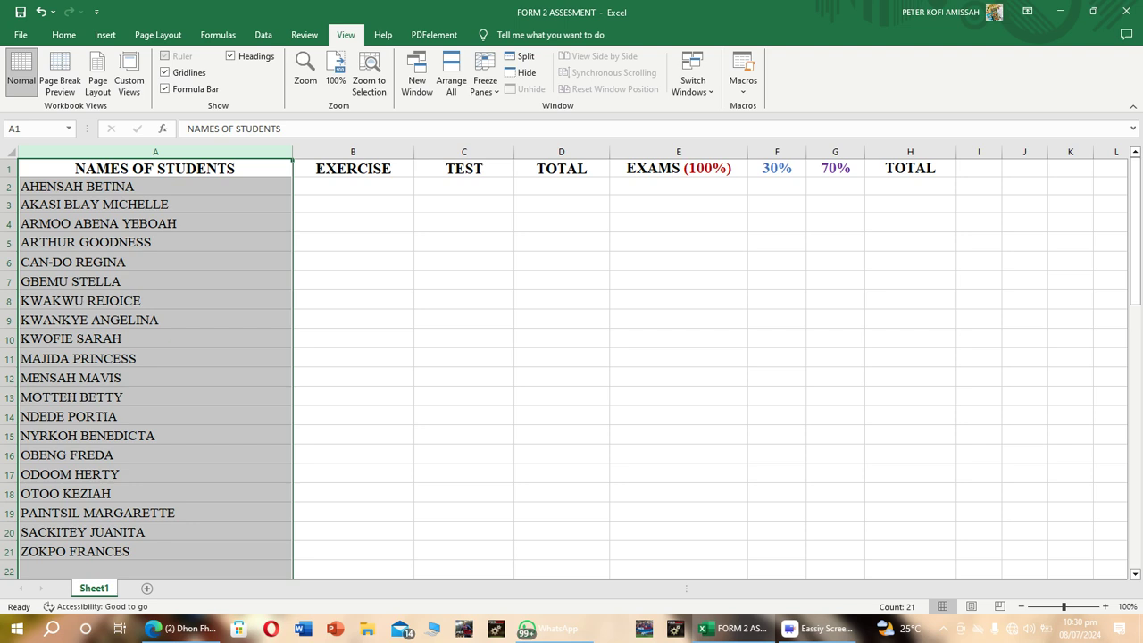
Check the frozen names column by moving along row 9 to the far columns and back several times.
{"action": "left_click", "coordinate": [463, 320]}
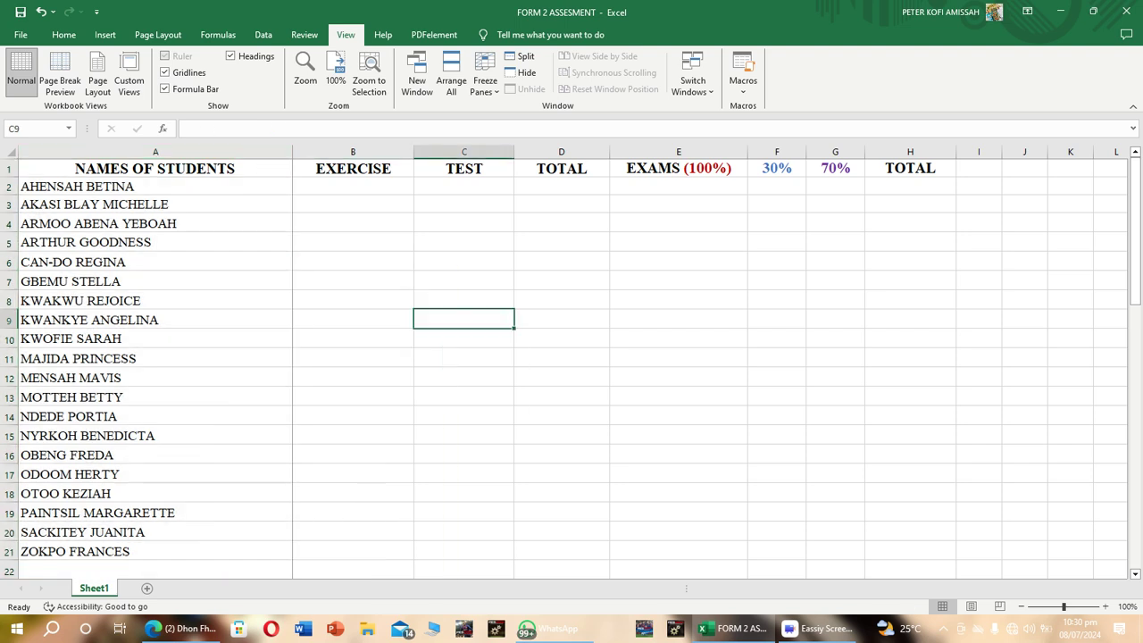
{"action": "key", "text": "Right"}
{"action": "key", "text": "Right"}
{"action": "key", "text": "Right"}
{"action": "key", "text": "Right"}
{"action": "key", "text": "Right"}
{"action": "key", "text": "Right"}
{"action": "key", "text": "Right"}
{"action": "key", "text": "Right"}
{"action": "key", "text": "Right"}
{"action": "key", "text": "Right"}
{"action": "key", "text": "Right"}
{"action": "key", "text": "Right"}
{"action": "key", "text": "Right"}
{"action": "key", "text": "Right"}
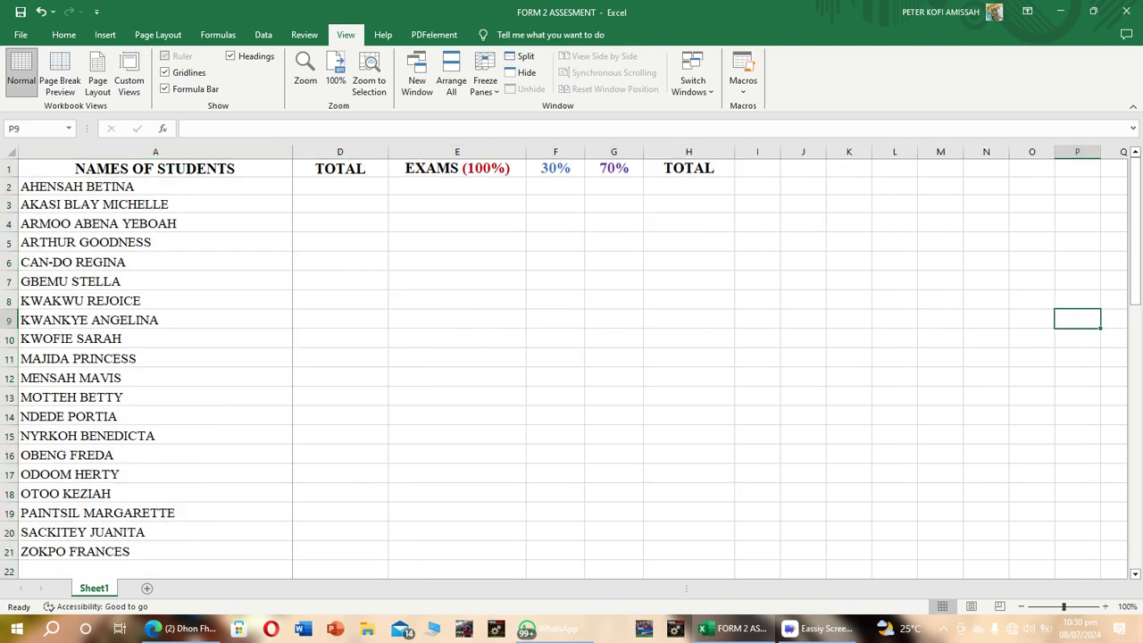
{"action": "key", "text": "Left"}
{"action": "key", "text": "Left"}
{"action": "key", "text": "Left"}
{"action": "key", "text": "Left"}
{"action": "key", "text": "Left"}
{"action": "key", "text": "Left"}
{"action": "key", "text": "Left"}
{"action": "key", "text": "Left"}
{"action": "key", "text": "Left"}
{"action": "key", "text": "Left"}
{"action": "key", "text": "Left"}
{"action": "key", "text": "Left"}
{"action": "key", "text": "Left"}
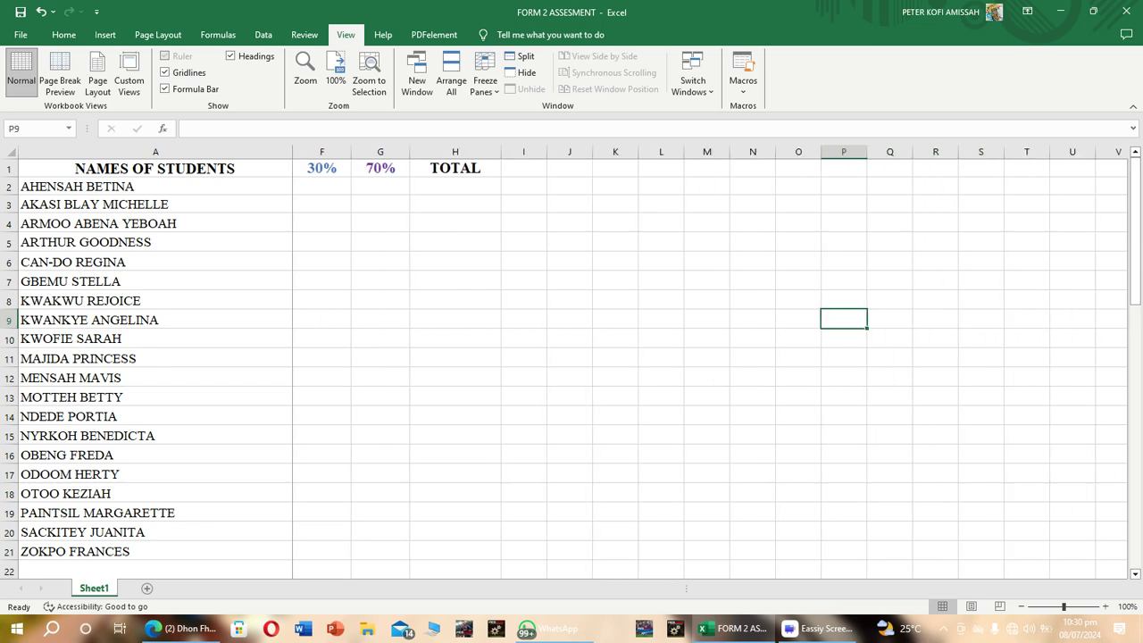
{"action": "key", "text": "Left"}
{"action": "key", "text": "Left"}
{"action": "key", "text": "Left"}
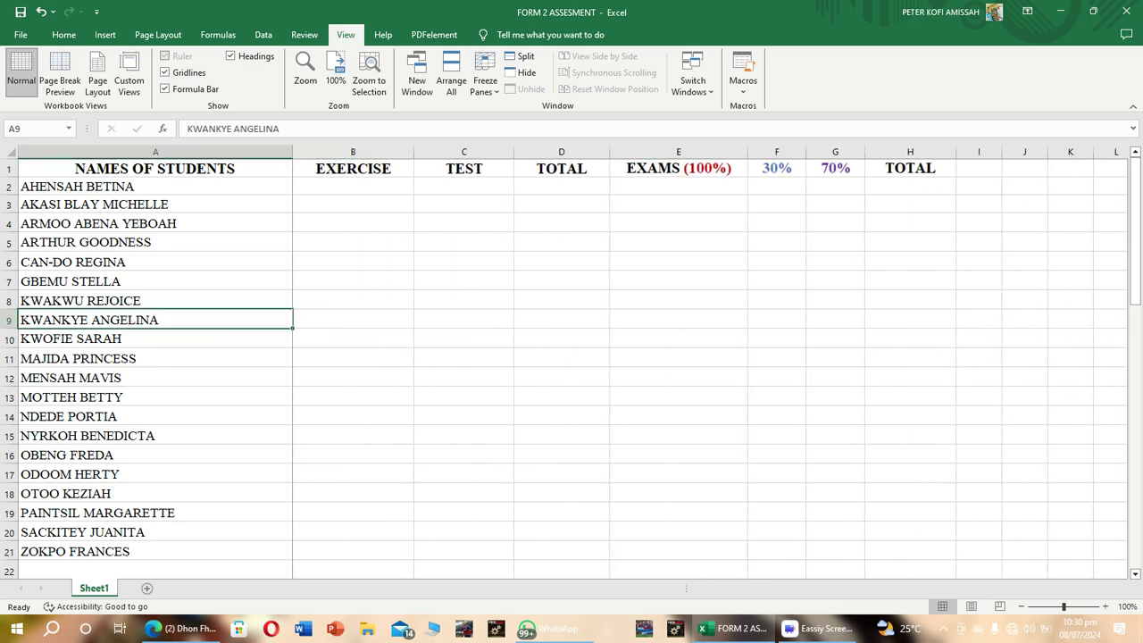
{"action": "key", "text": "Right"}
{"action": "key", "text": "Right"}
{"action": "key", "text": "Right"}
{"action": "key", "text": "Left"}
{"action": "key", "text": "Left"}
{"action": "key", "text": "Left"}
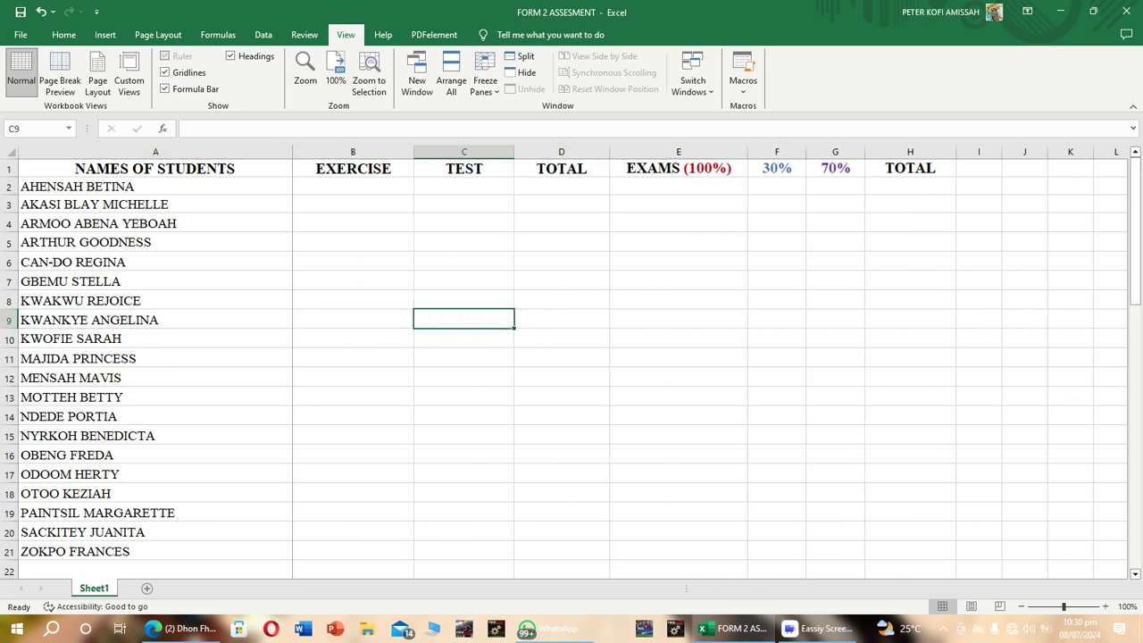
{"action": "key", "text": "Right"}
{"action": "key", "text": "Right"}
{"action": "key", "text": "Right"}
{"action": "key", "text": "Right"}
{"action": "key", "text": "Right"}
{"action": "key", "text": "Right"}
{"action": "key", "text": "Right"}
{"action": "key", "text": "Right"}
{"action": "key", "text": "Right"}
{"action": "key", "text": "Right"}
{"action": "key", "text": "Right"}
{"action": "key", "text": "Right"}
{"action": "key", "text": "Right"}
{"action": "key", "text": "Right"}
{"action": "key", "text": "Right"}
{"action": "key", "text": "Right"}
{"action": "key", "text": "Right"}
{"action": "key", "text": "Right"}
{"action": "key", "text": "Right"}
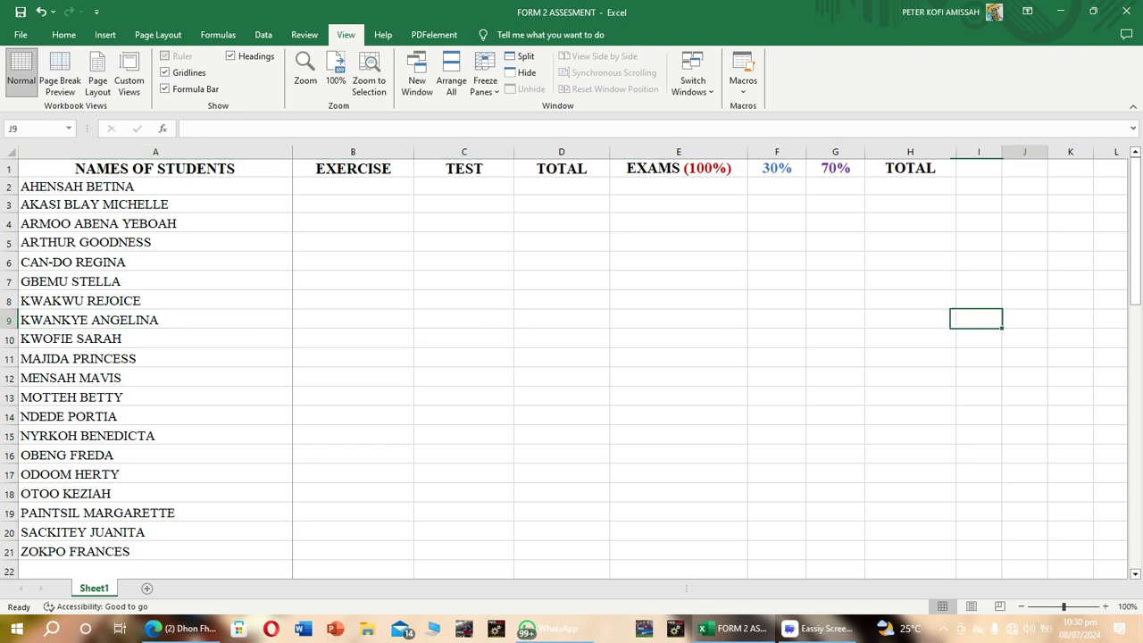
{"action": "key", "text": "Left"}
{"action": "key", "text": "Left"}
{"action": "key", "text": "Left"}
{"action": "key", "text": "Left"}
{"action": "key", "text": "Left"}
{"action": "key", "text": "Left"}
{"action": "key", "text": "Left"}
{"action": "key", "text": "Left"}
{"action": "key", "text": "Left"}
{"action": "key", "text": "Left"}
{"action": "key", "text": "Left"}
{"action": "key", "text": "Left"}
{"action": "key", "text": "Left"}
{"action": "key", "text": "Left"}
{"action": "key", "text": "Left"}
{"action": "key", "text": "Left"}
{"action": "key", "text": "Left"}
{"action": "key", "text": "Left"}
{"action": "key", "text": "Left"}
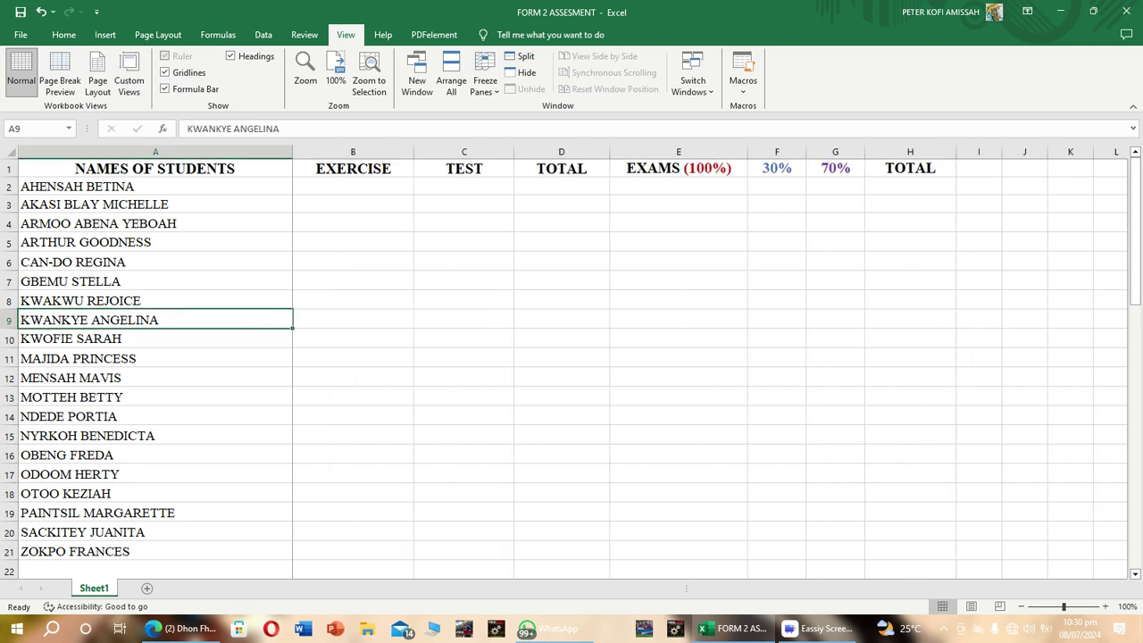
{"action": "key", "text": "Right"}
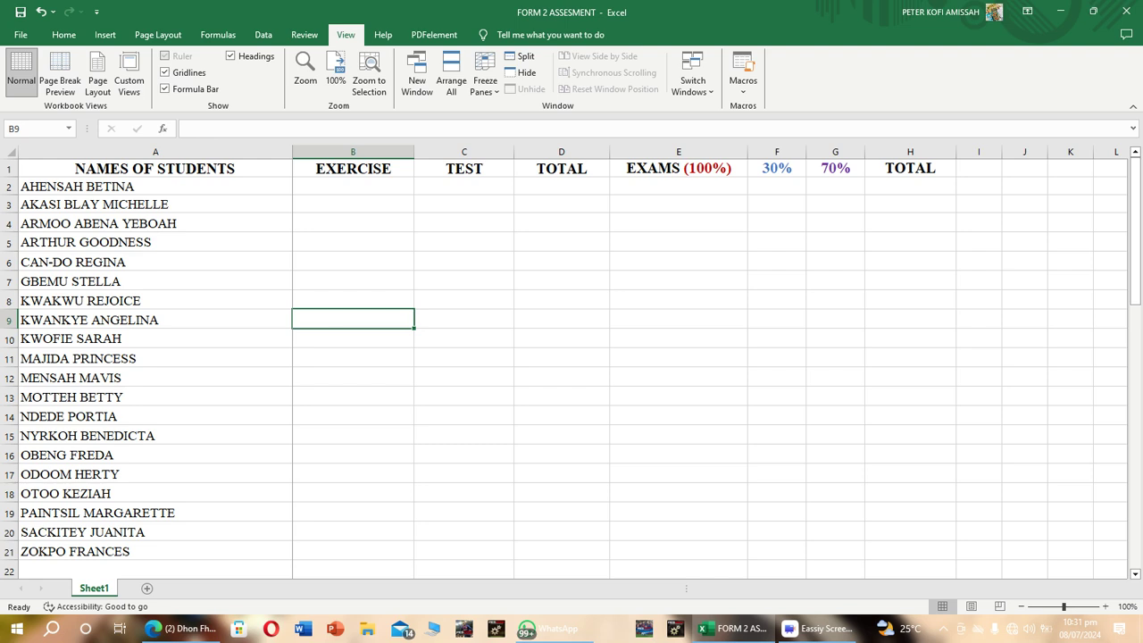
Extend the EXERCISE header in cell B1 so that it reads "EXERCISE (10)".
{"action": "left_click", "coordinate": [353, 186]}
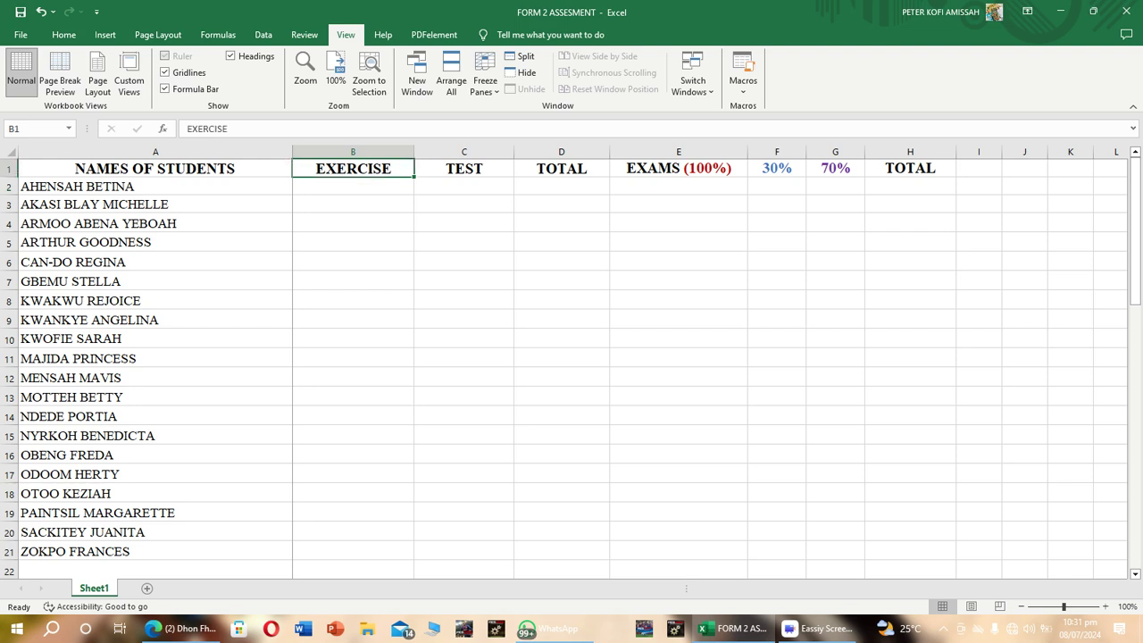
{"action": "key", "text": "F2"}
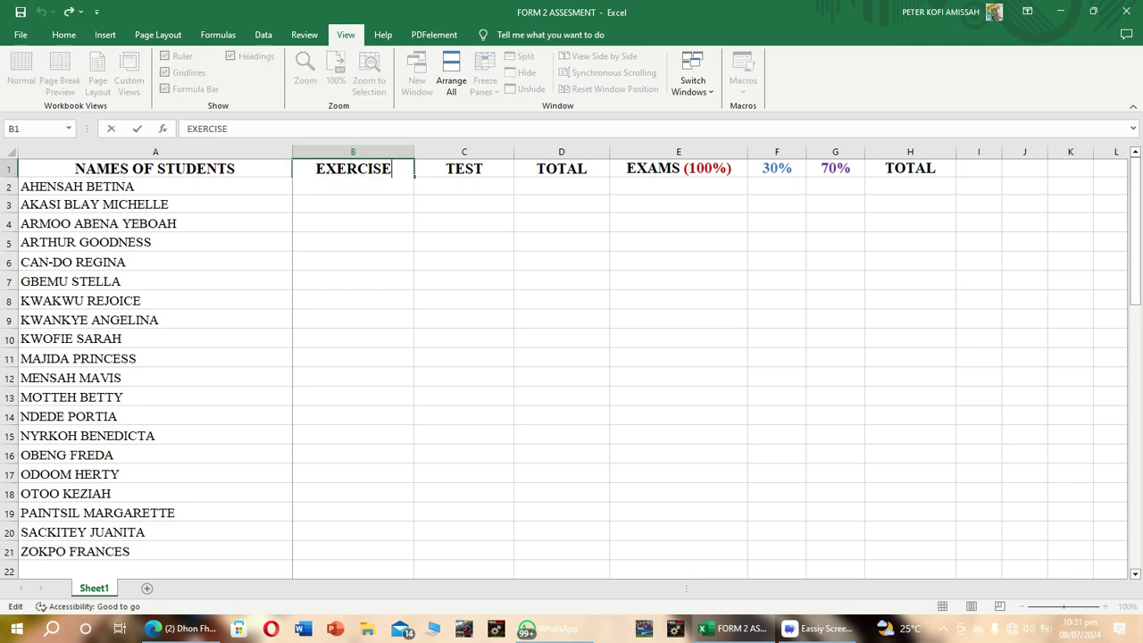
{"action": "type", "text": "10)"}
{"action": "left_click", "coordinate": [383, 168]}
{"action": "type", "text": "("}
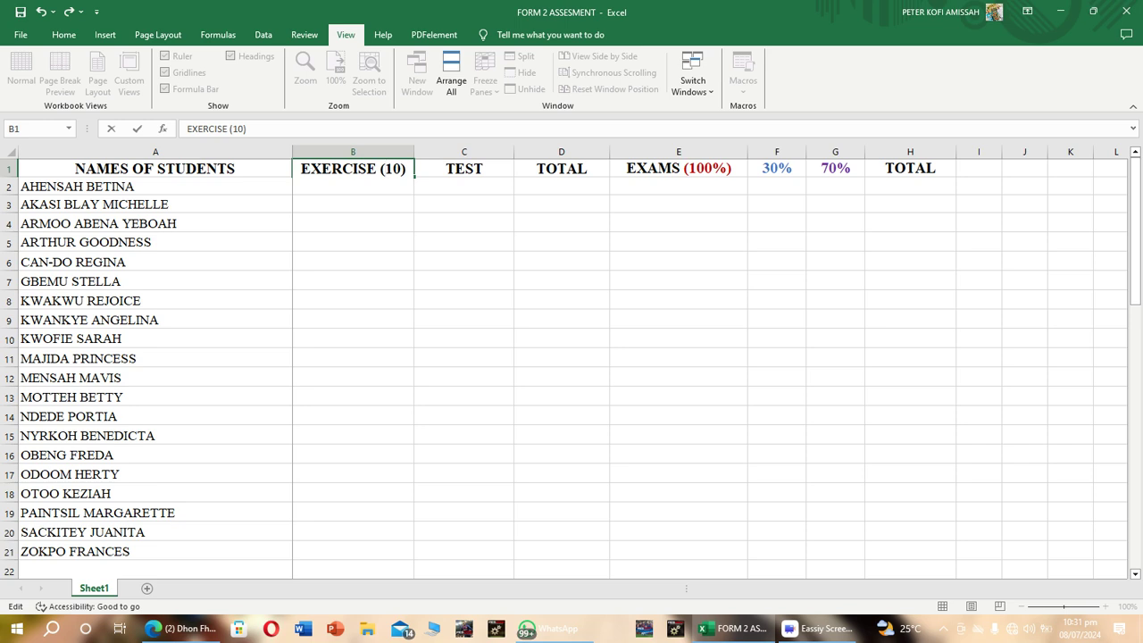
{"action": "left_click_drag", "start_coordinate": [407, 169], "coordinate": [379, 169]}
{"action": "left_click", "coordinate": [407, 168]}
{"action": "key", "text": "Return"}
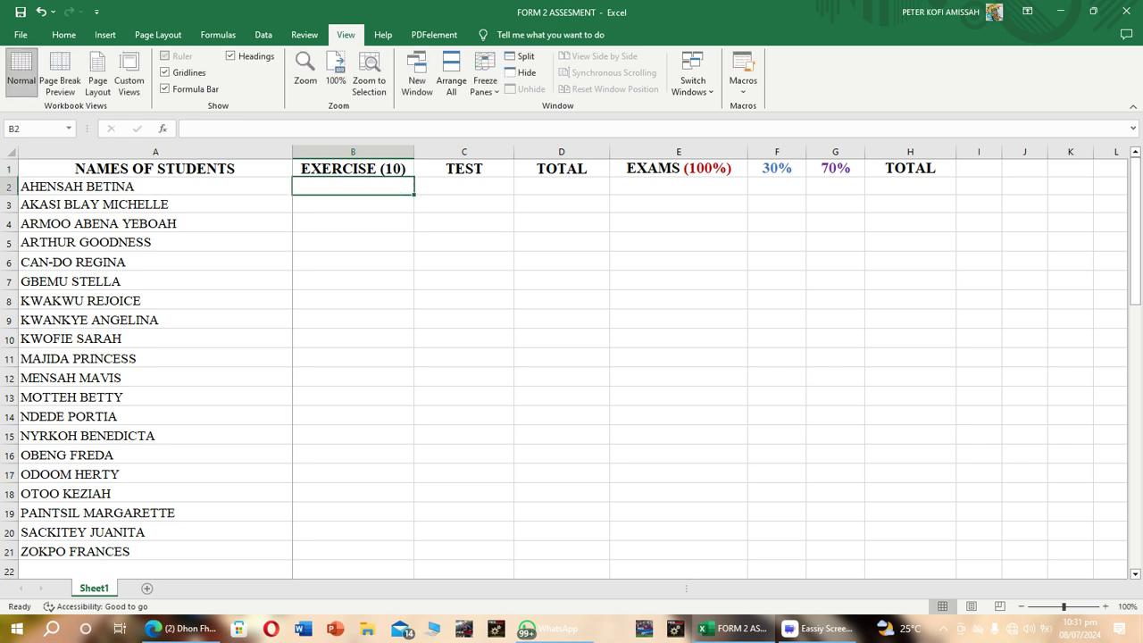
Enter the exercise scores 8, 4, 5, 7 and 10 for the first five students in cells B2 to B6.
{"action": "type", "text": "8"}
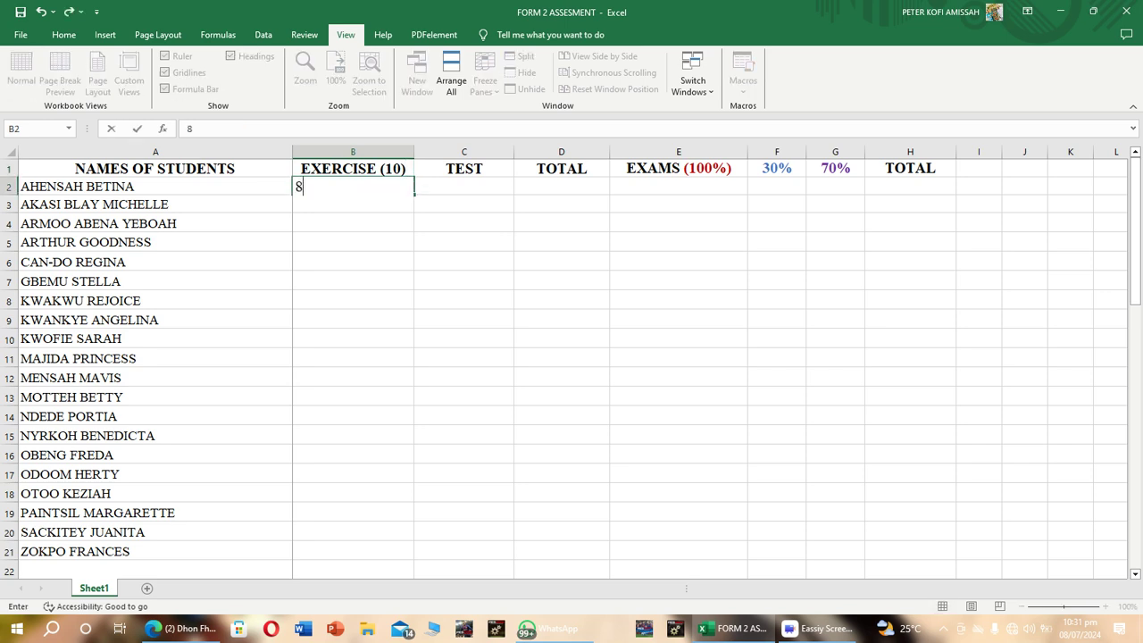
{"action": "key", "text": "Return"}
{"action": "type", "text": "4"}
{"action": "key", "text": "Return"}
{"action": "type", "text": "5"}
{"action": "key", "text": "Return"}
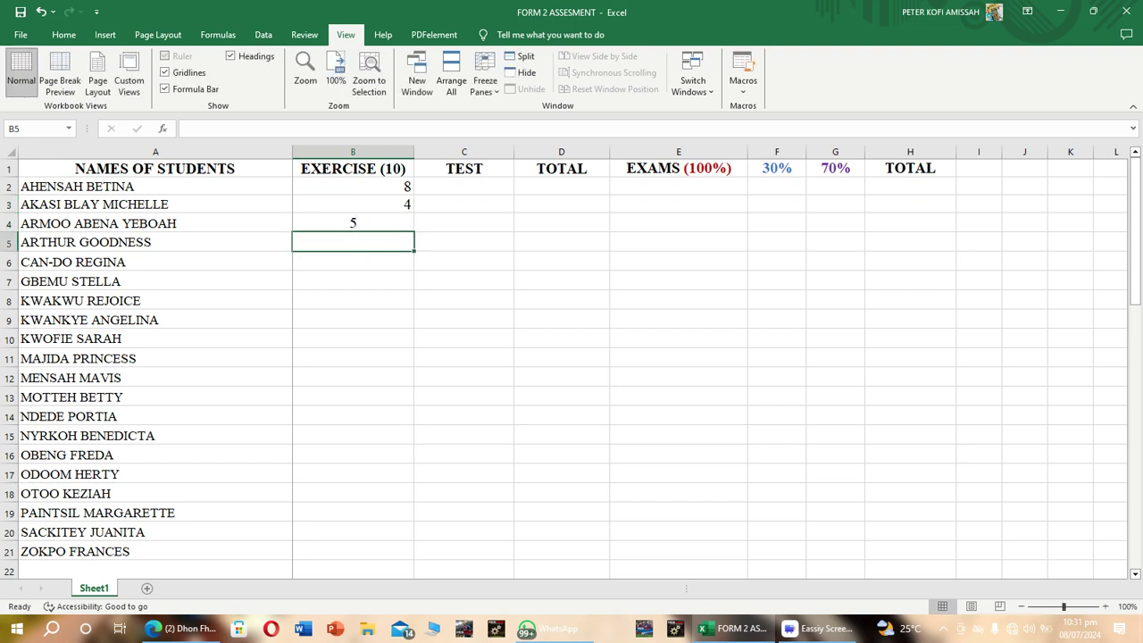
{"action": "type", "text": "7"}
{"action": "key", "text": "Return"}
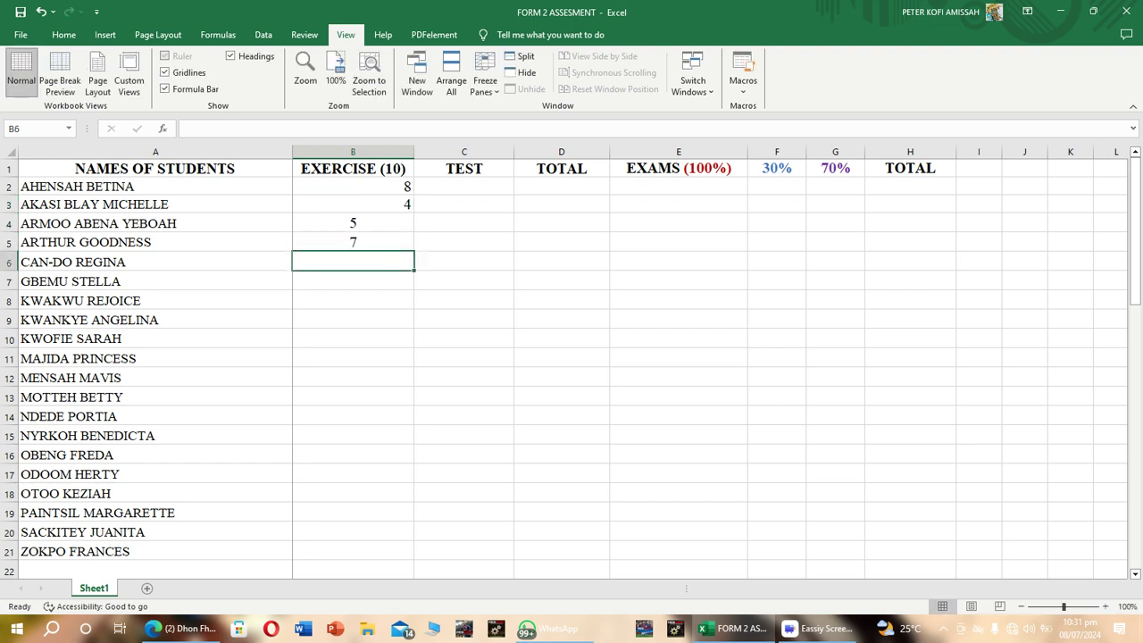
{"action": "type", "text": "10"}
{"action": "key", "text": "Return"}
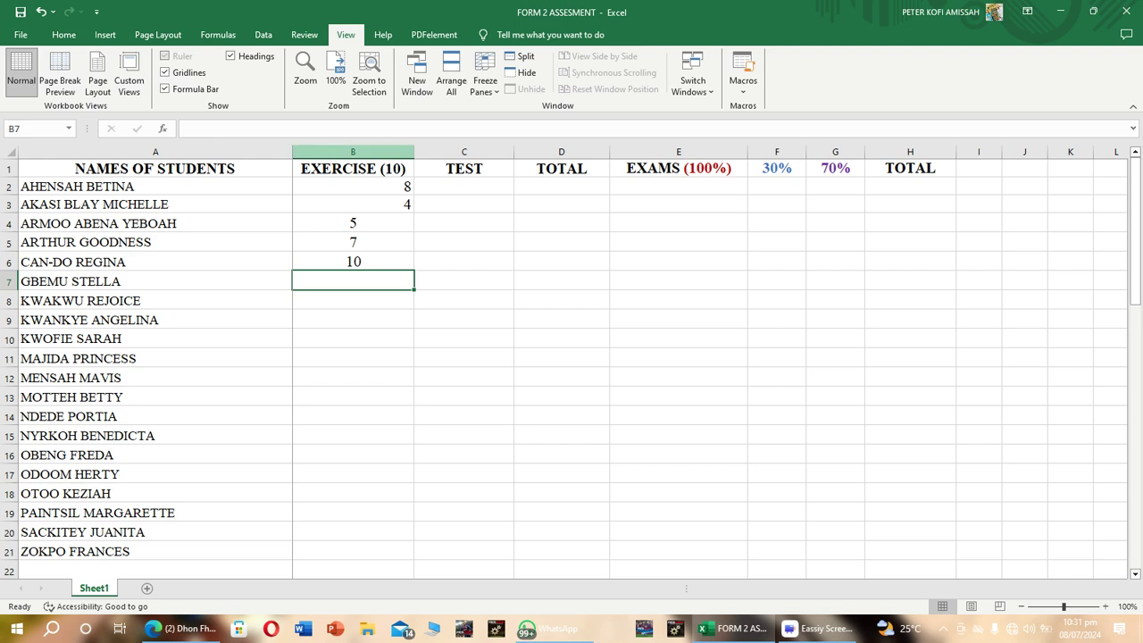
Apply data validation to the whole EXERCISE (10) column, allowing only whole numbers between 0 and 10.
{"action": "left_click", "coordinate": [353, 152]}
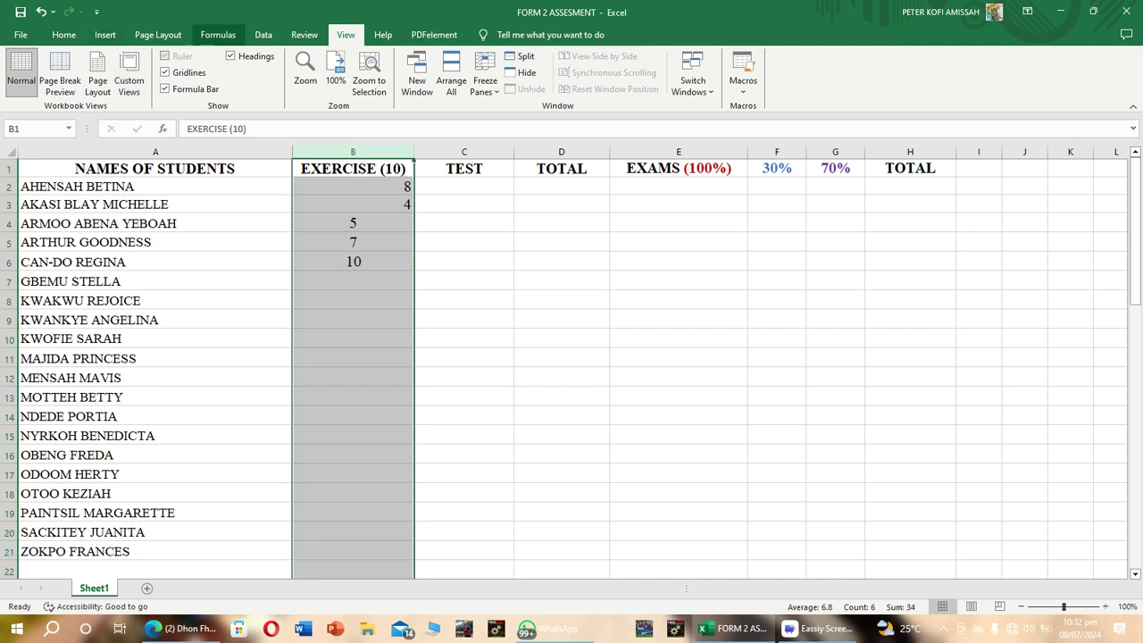
{"action": "left_click", "coordinate": [263, 35]}
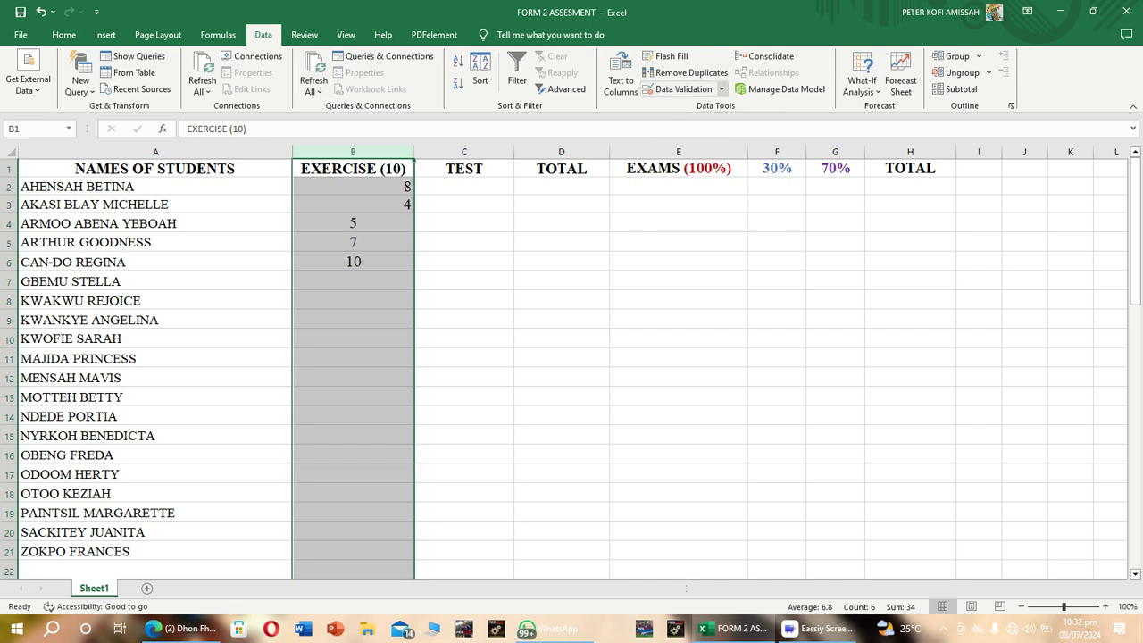
{"action": "left_click", "coordinate": [721, 89]}
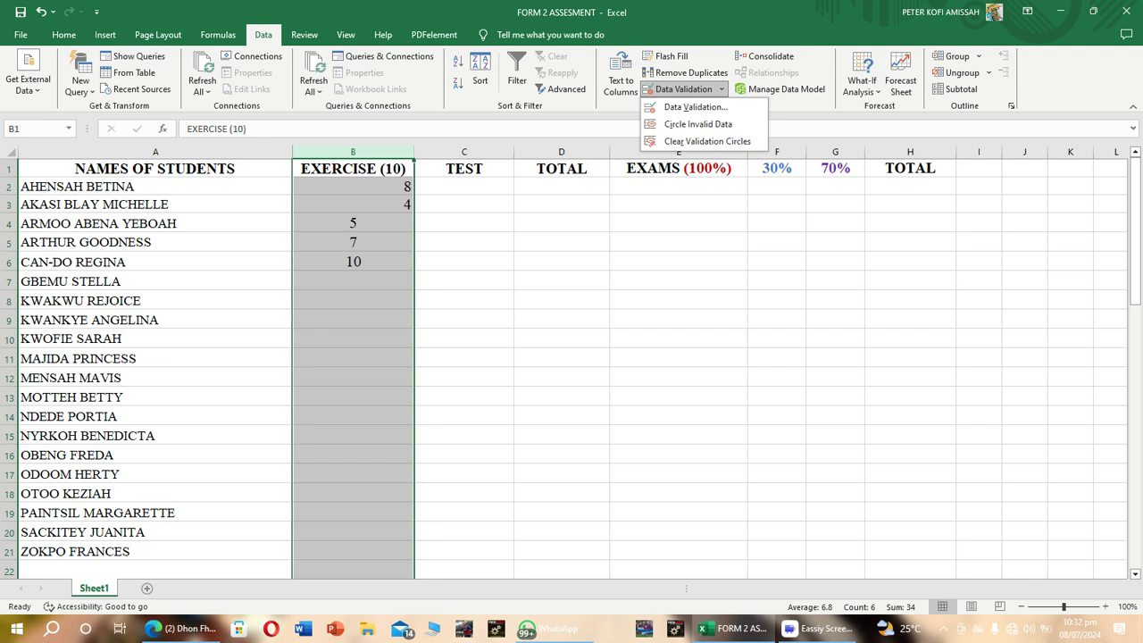
{"action": "left_click", "coordinate": [695, 107]}
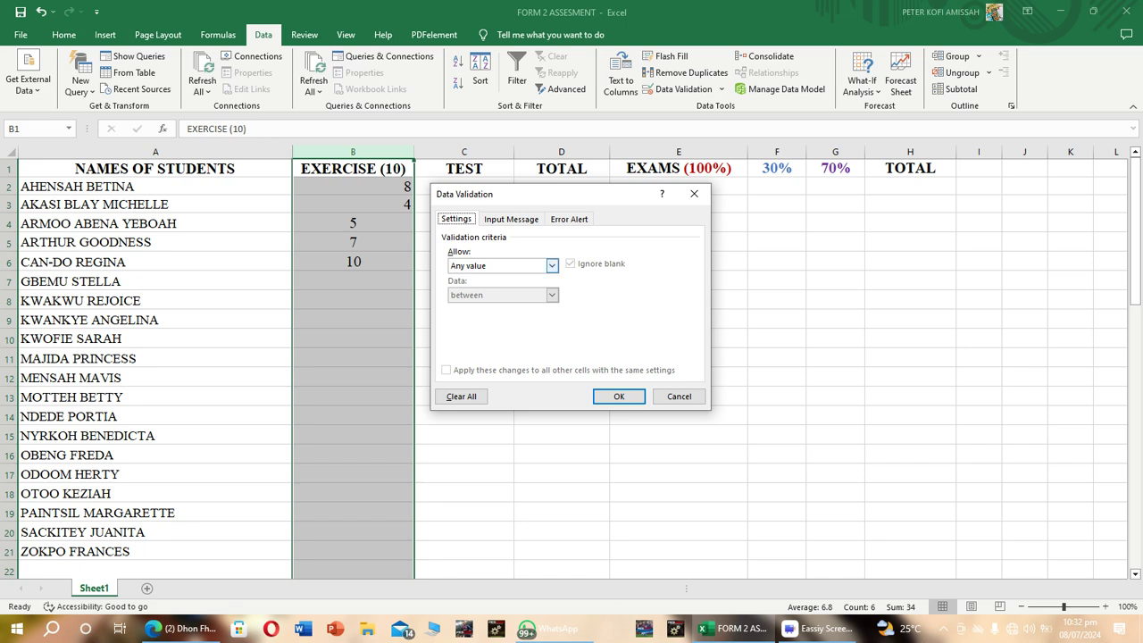
{"action": "left_click", "coordinate": [552, 265]}
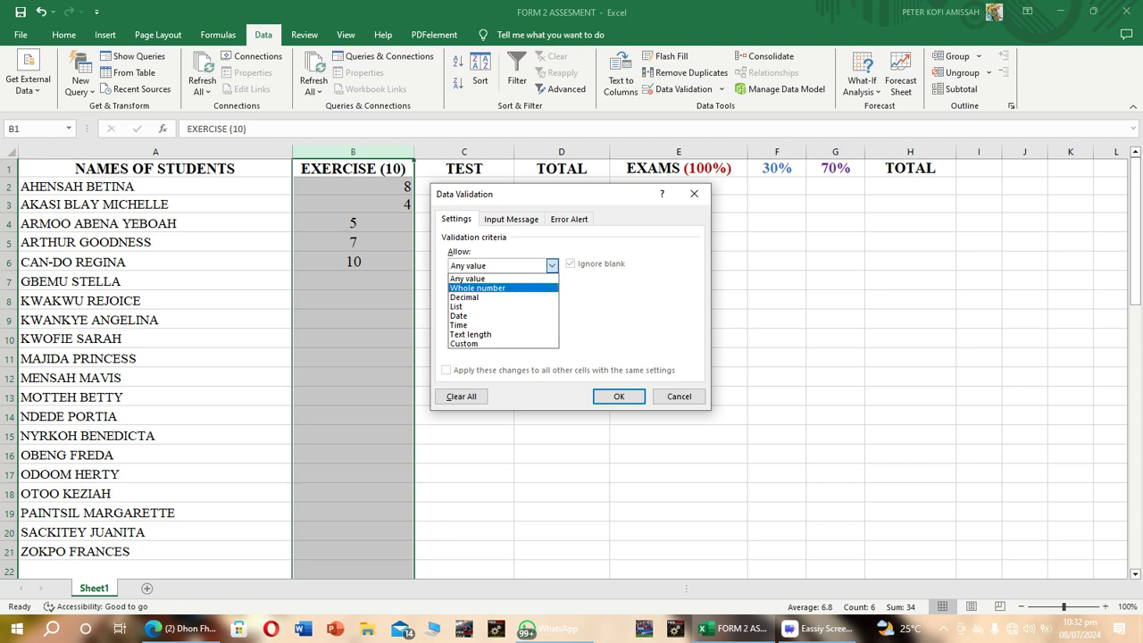
{"action": "left_click", "coordinate": [479, 288]}
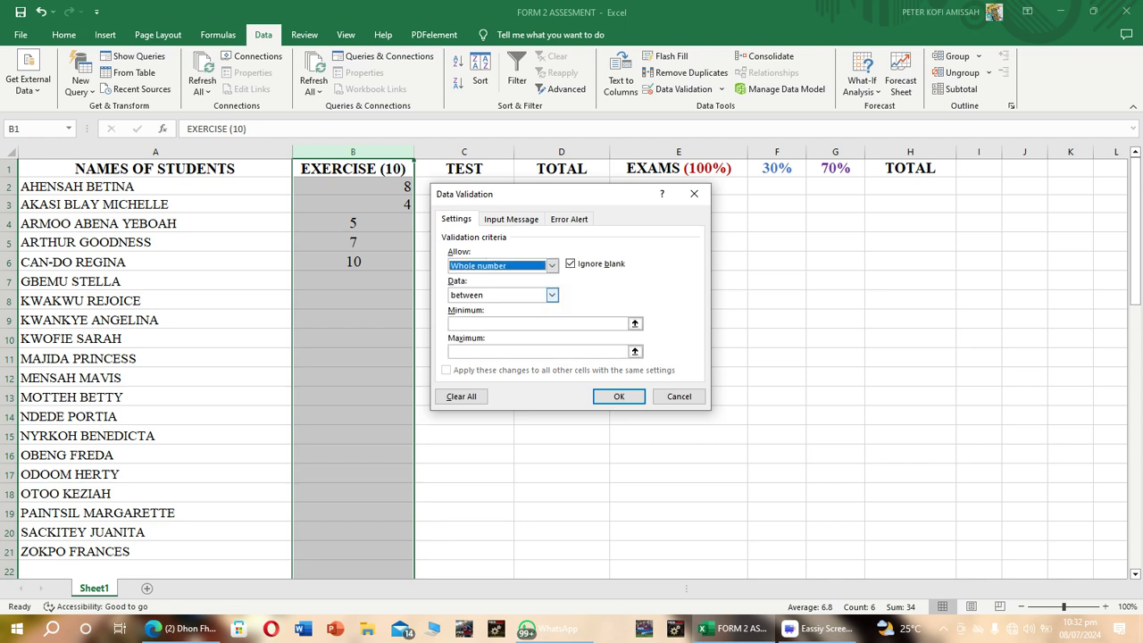
{"action": "left_click", "coordinate": [539, 324]}
{"action": "type", "text": "0"}
{"action": "left_click", "coordinate": [538, 352]}
{"action": "type", "text": "10"}
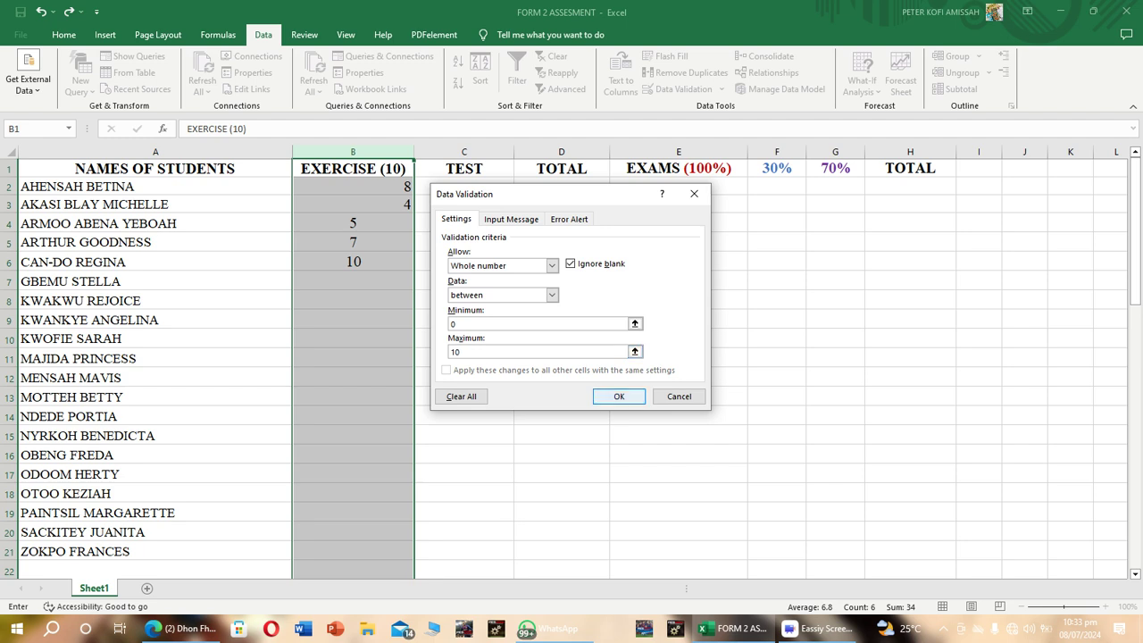
{"action": "left_click", "coordinate": [618, 396]}
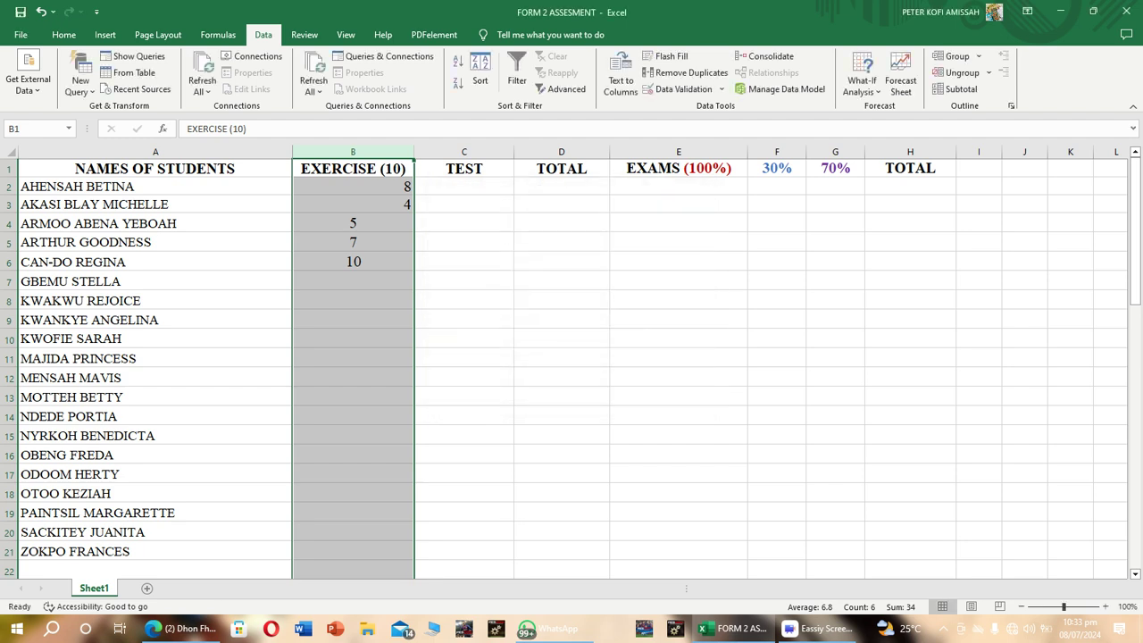
Try entering a score of 12 in cell B7 to test the validation rule, and cancel the entry.
{"action": "left_click", "coordinate": [353, 242]}
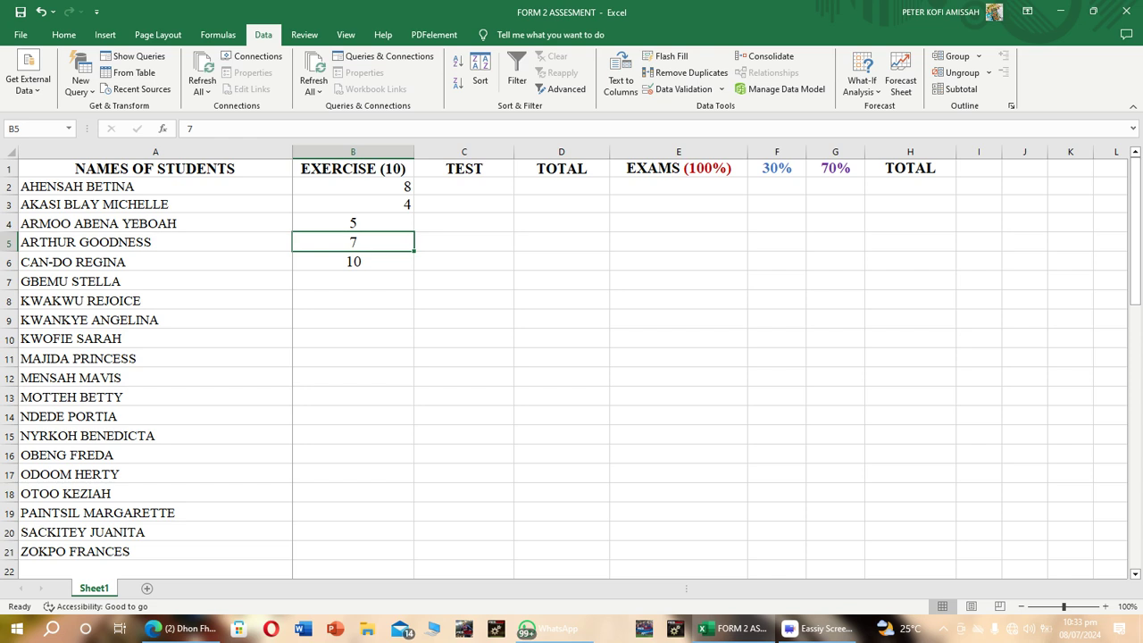
{"action": "left_click", "coordinate": [353, 281]}
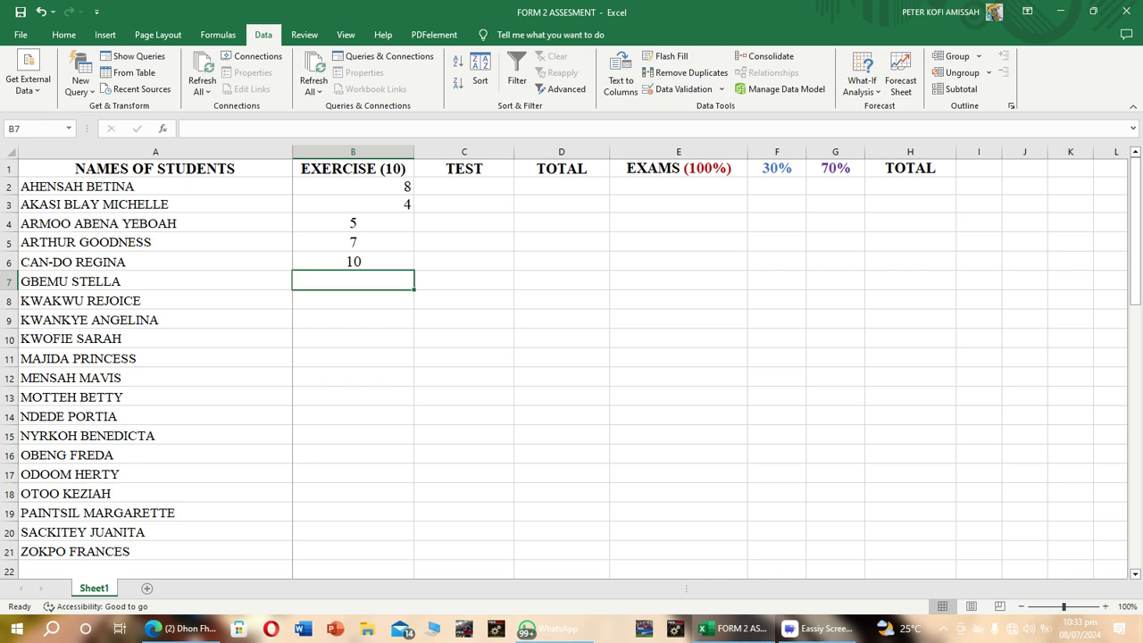
{"action": "type", "text": "12"}
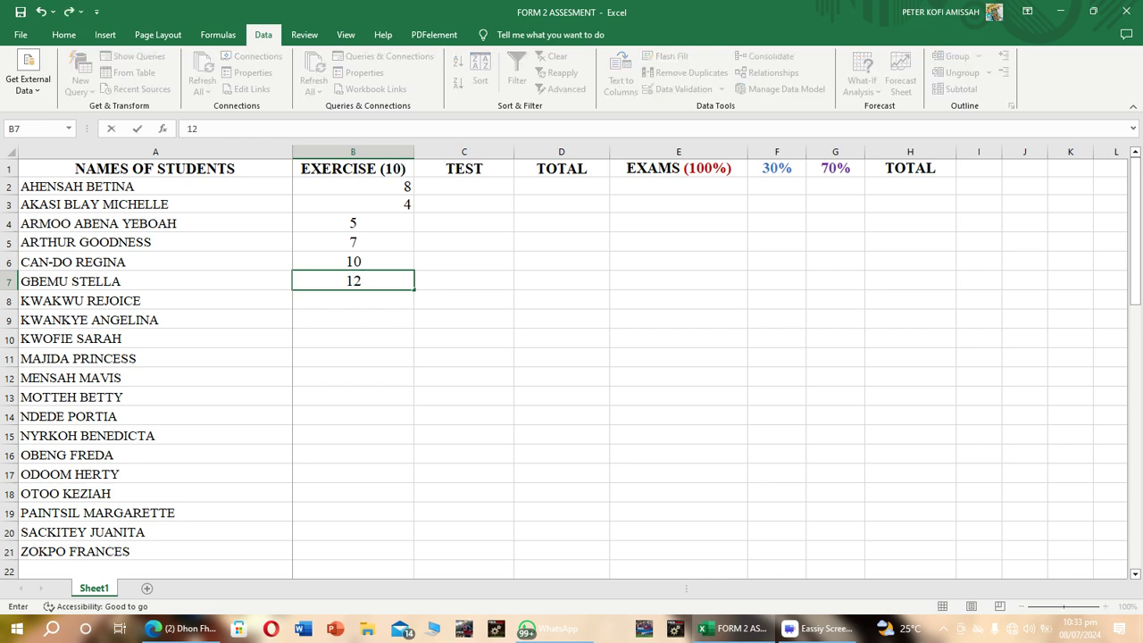
{"action": "key", "text": "Return"}
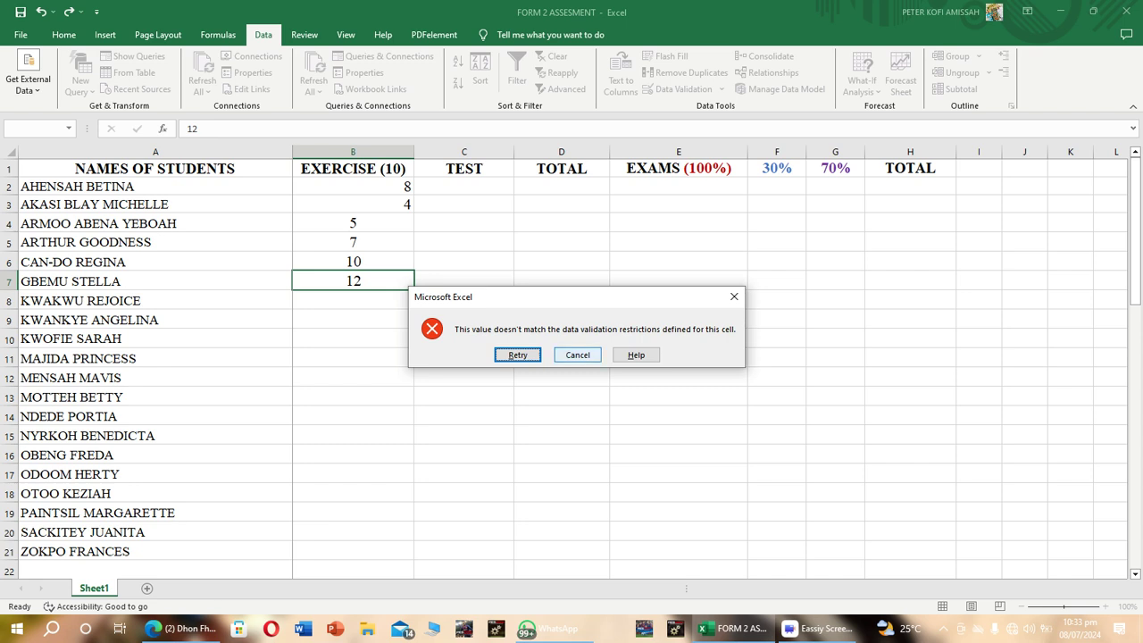
{"action": "left_click", "coordinate": [577, 354]}
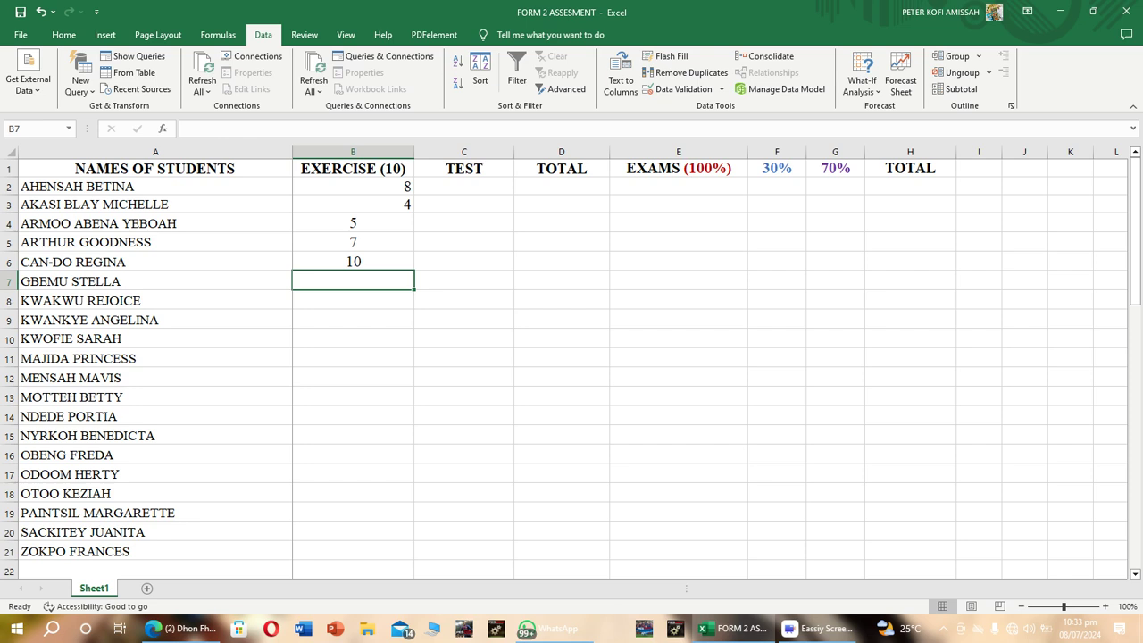
Enter the exercise scores 7, 8, 6, 9, 7 and 4 in cells B7 to B12.
{"action": "type", "text": "7"}
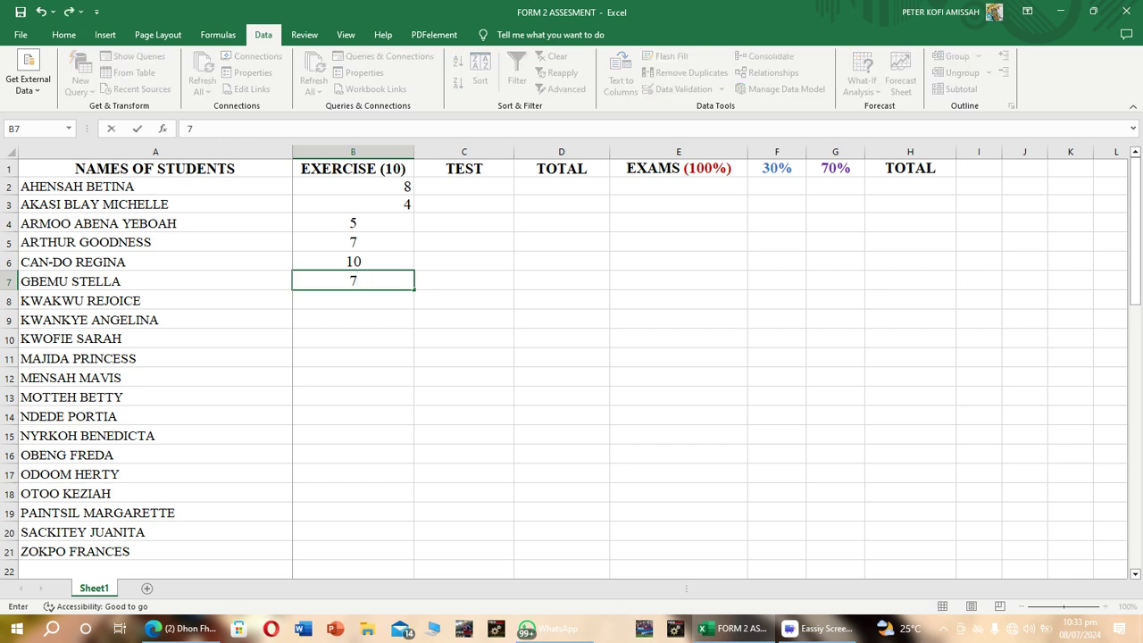
{"action": "key", "text": "Return"}
{"action": "type", "text": "8"}
{"action": "key", "text": "Return"}
{"action": "type", "text": "6"}
{"action": "key", "text": "Return"}
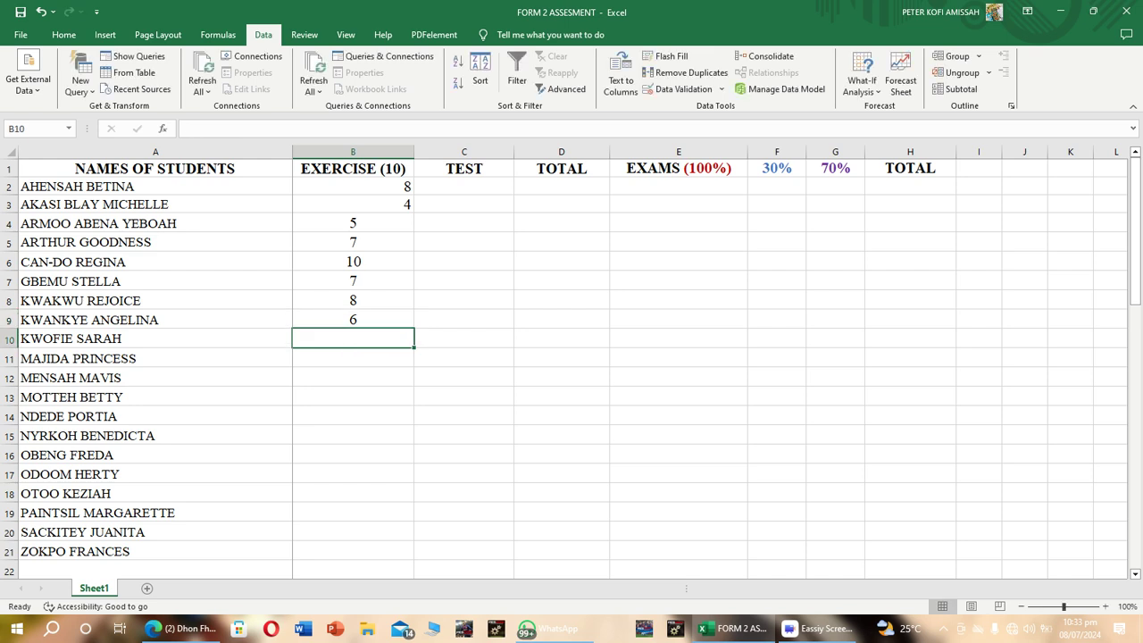
{"action": "type", "text": "9"}
{"action": "key", "text": "Return"}
{"action": "type", "text": "7"}
{"action": "key", "text": "Return"}
{"action": "type", "text": "4"}
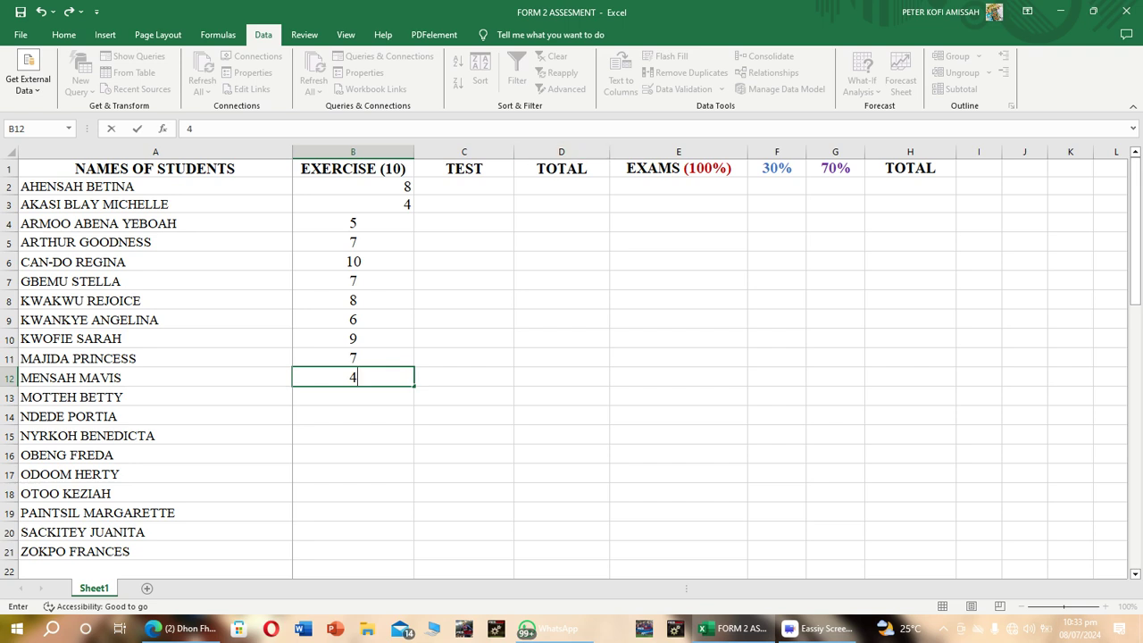
Center the contents of the entire EXERCISE (10) column horizontally.
{"action": "left_click", "coordinate": [353, 152]}
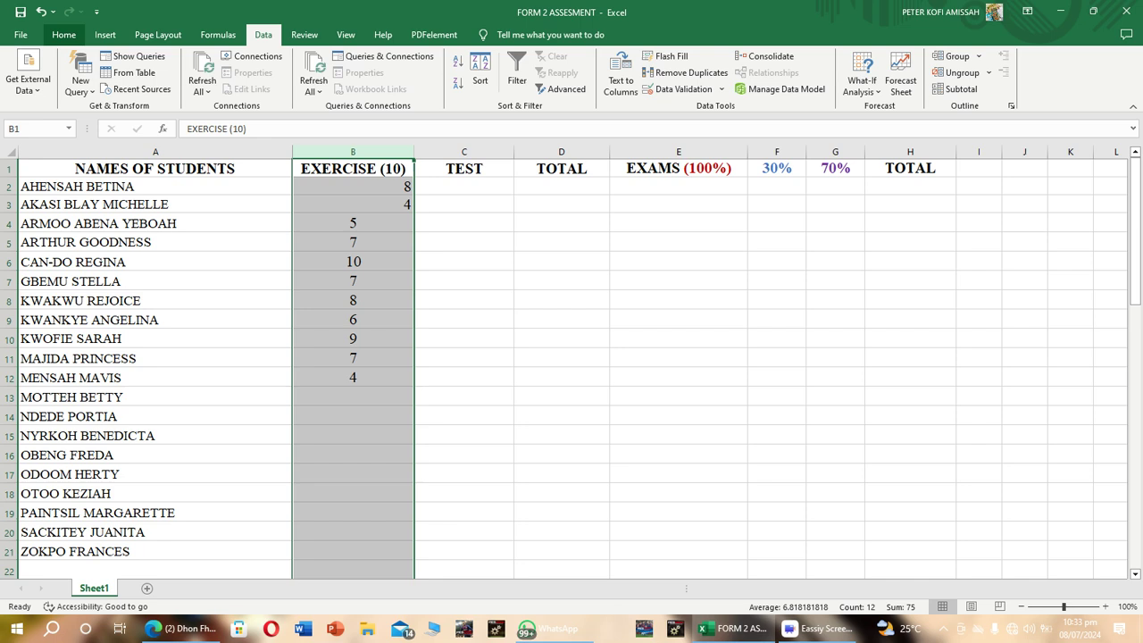
{"action": "left_click", "coordinate": [64, 34]}
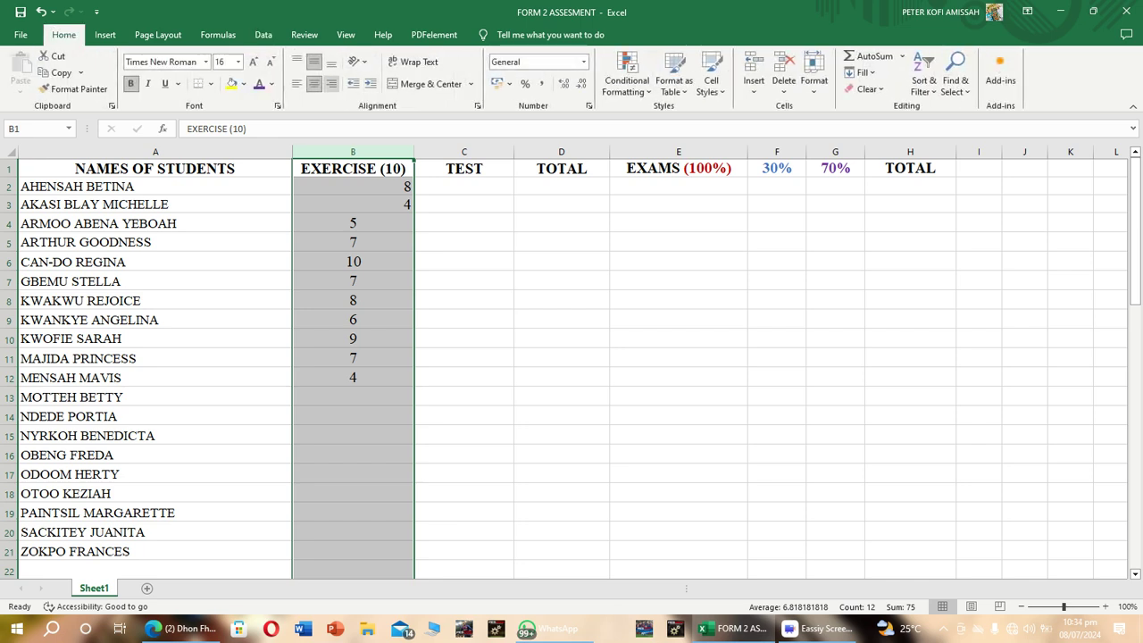
{"action": "left_click", "coordinate": [314, 83]}
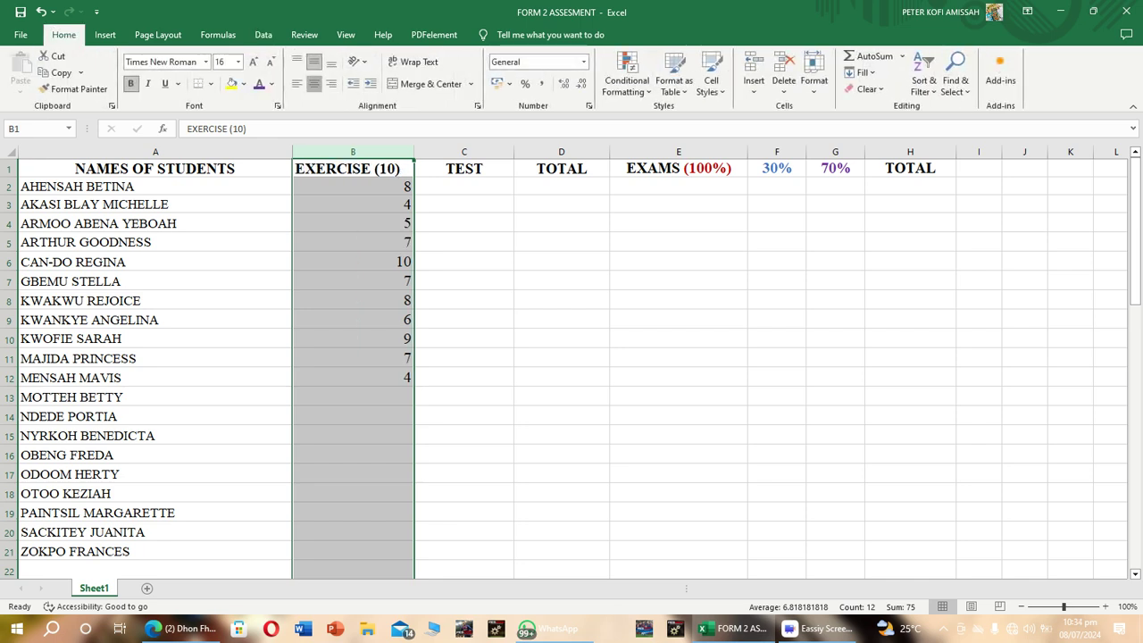
{"action": "left_click", "coordinate": [313, 83]}
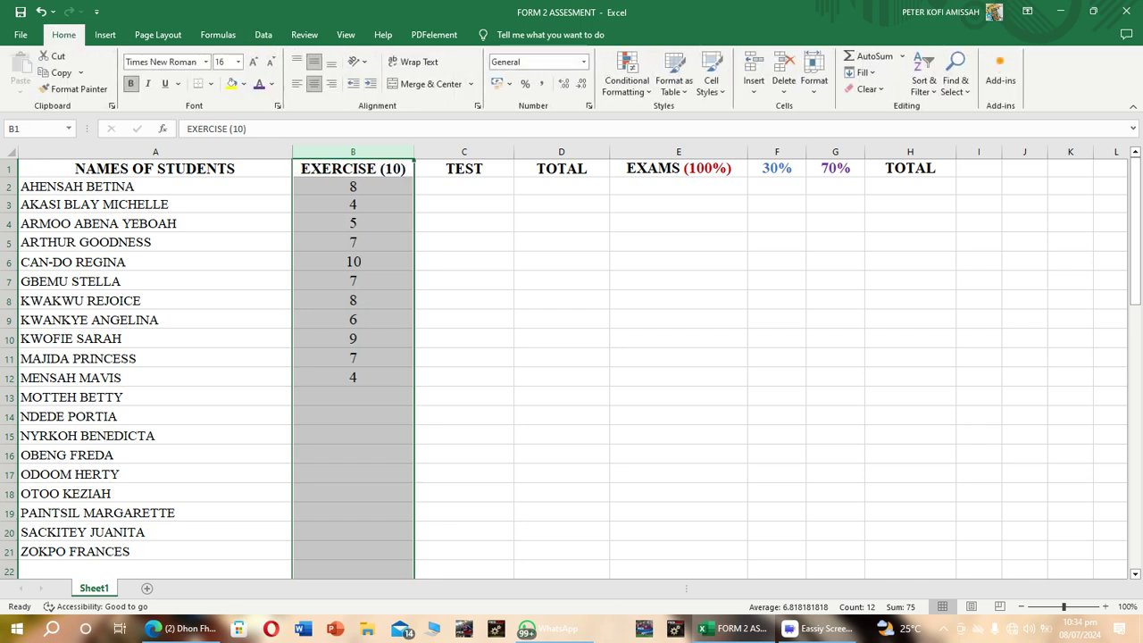
Extend the TEST header in cell C1 so that it reads "TEST (40)".
{"action": "left_click", "coordinate": [464, 186]}
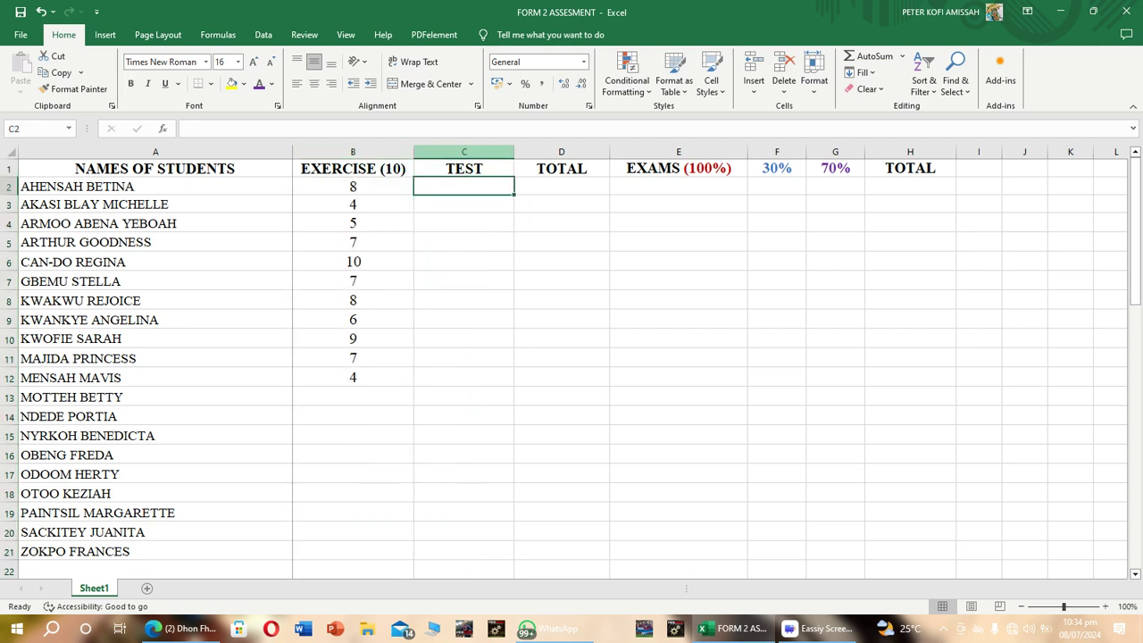
{"action": "left_click", "coordinate": [463, 152]}
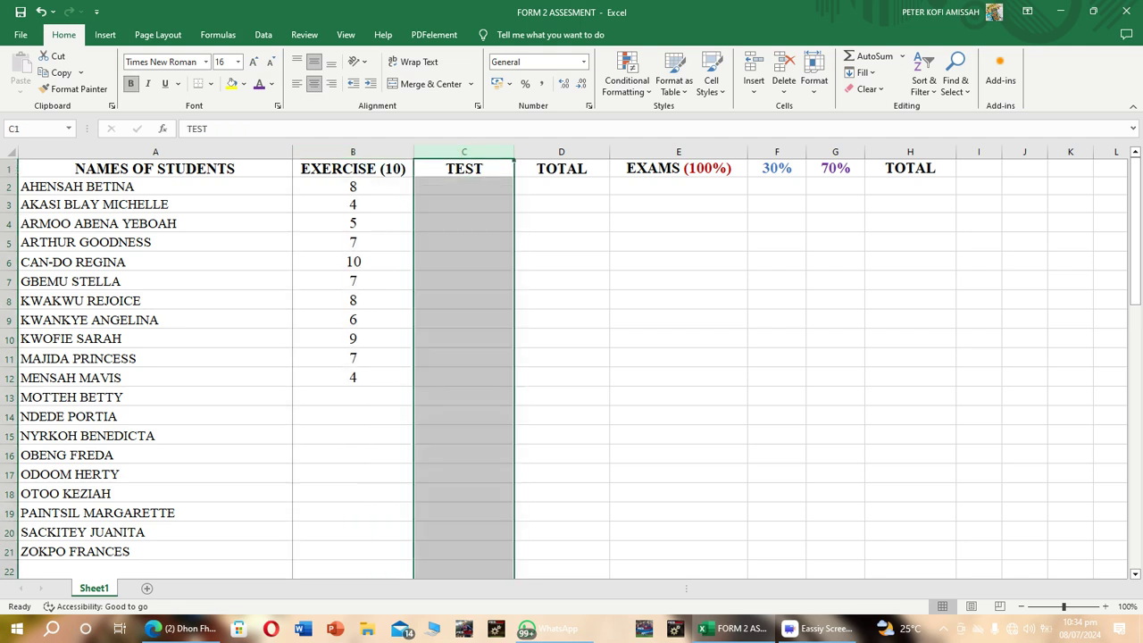
{"action": "left_click", "coordinate": [561, 223]}
{"action": "left_click", "coordinate": [464, 186]}
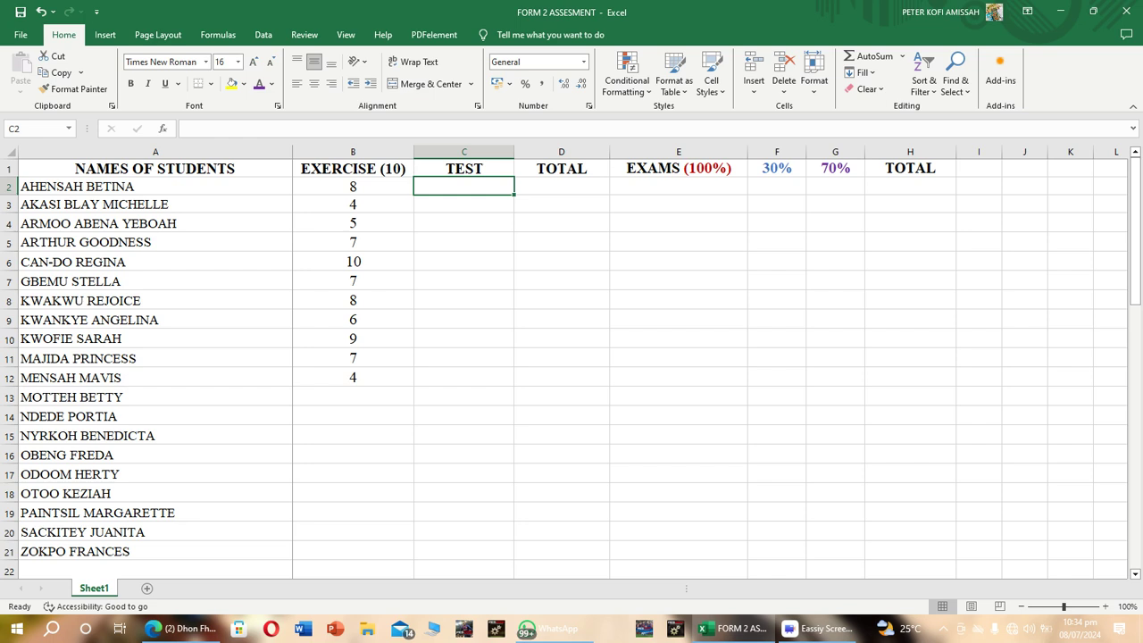
{"action": "left_click", "coordinate": [463, 169]}
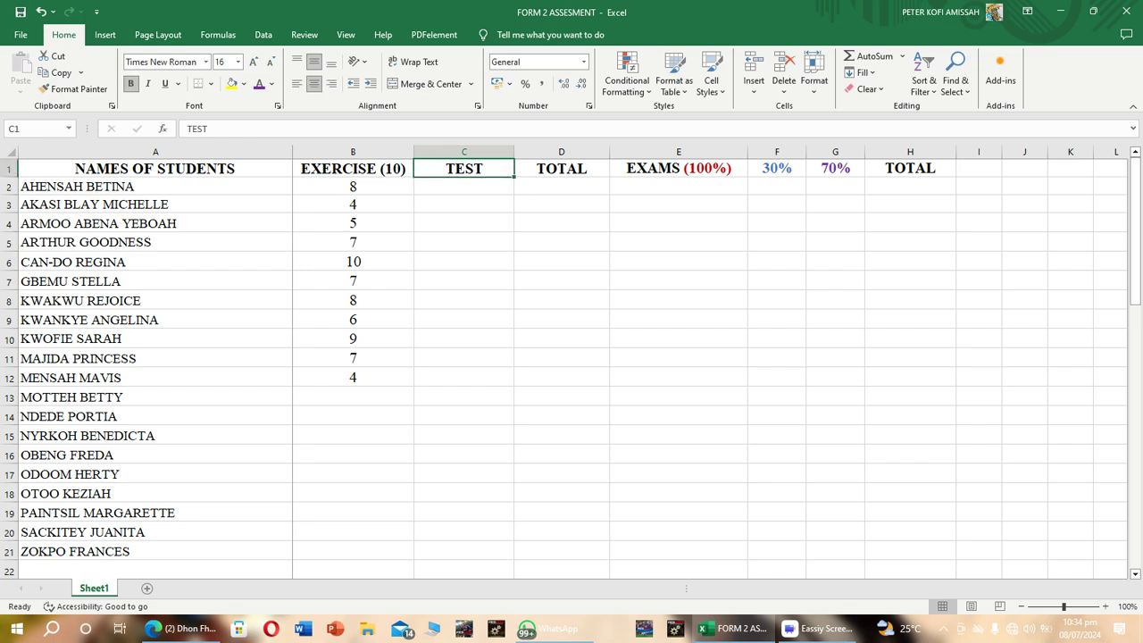
{"action": "key", "text": "F2"}
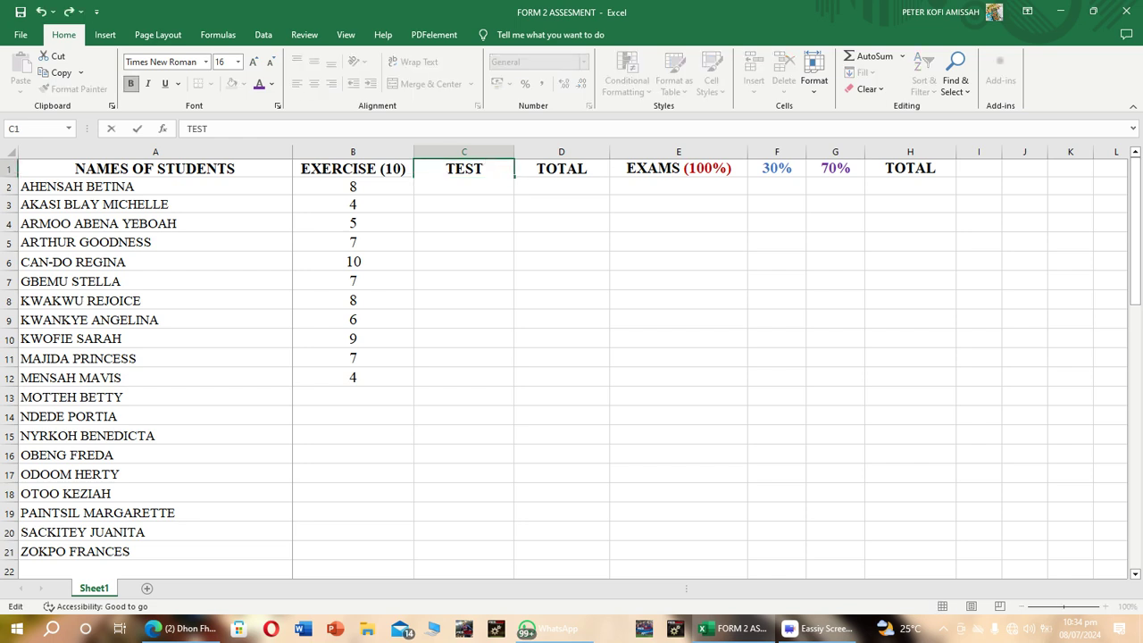
{"action": "type", "text": "(40"}
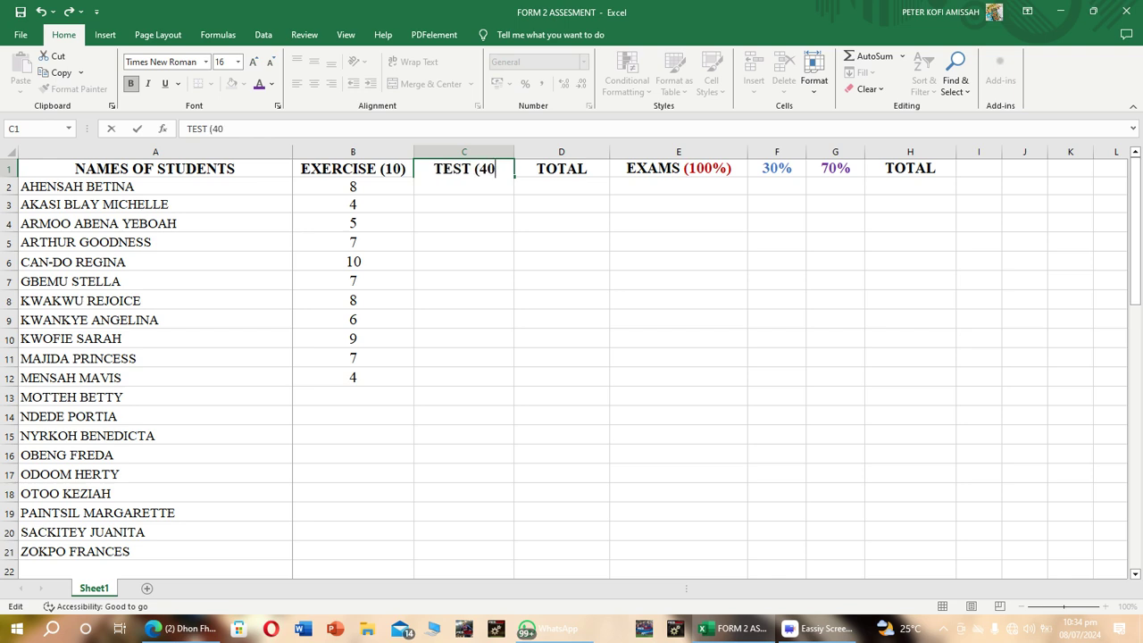
{"action": "type", "text": ")"}
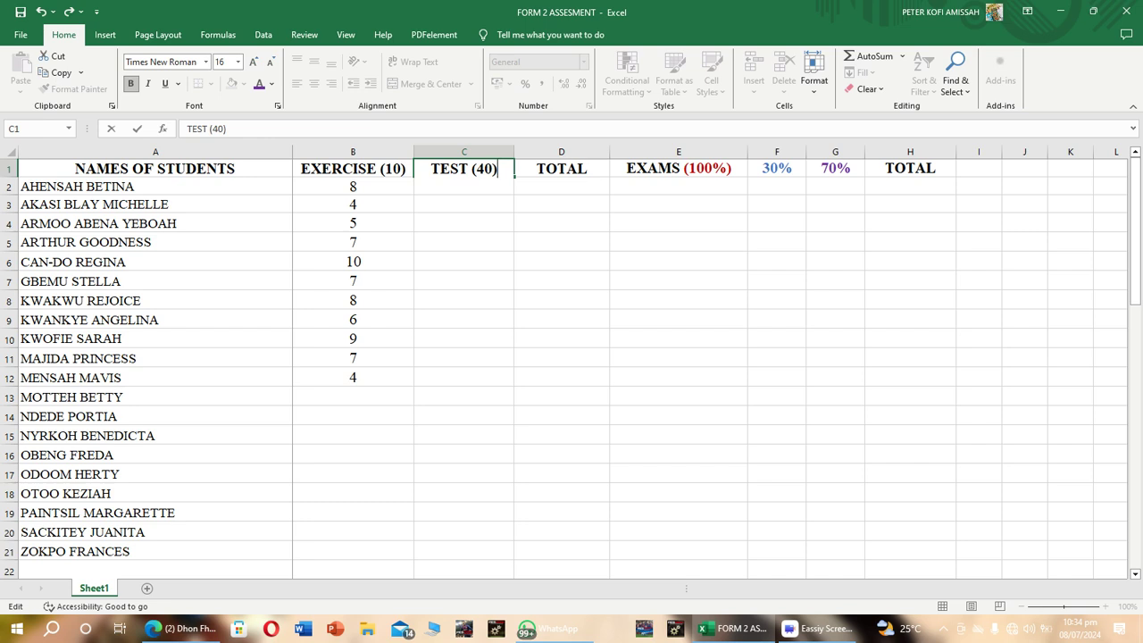
Change the maximum mark in the test header in cell C1 so that it reads "TEST (30)".
{"action": "left_click_drag", "start_coordinate": [472, 169], "coordinate": [497, 169]}
{"action": "left_click", "coordinate": [464, 204]}
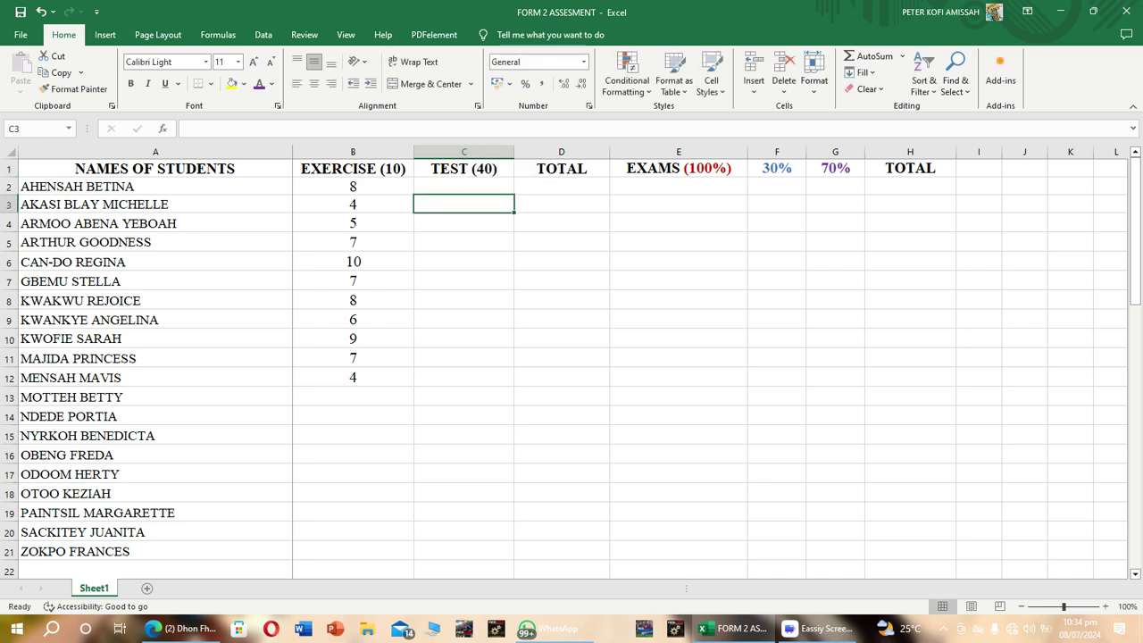
{"action": "left_click", "coordinate": [464, 169]}
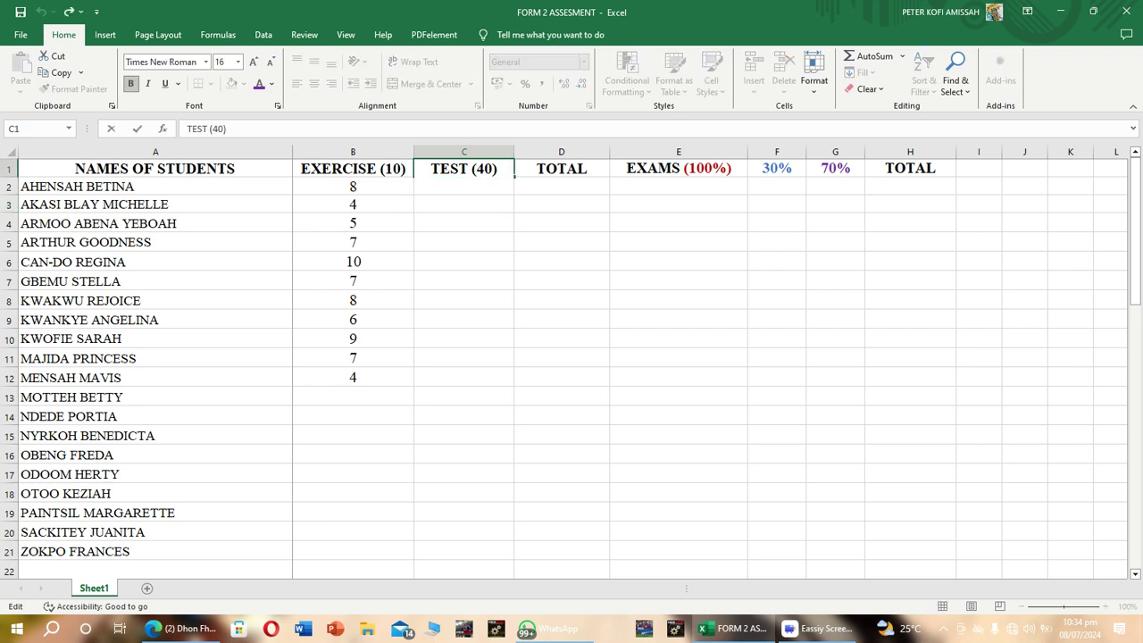
{"action": "key", "text": "BackSpace"}
{"action": "type", "text": "3"}
{"action": "left_click_drag", "start_coordinate": [498, 169], "coordinate": [471, 169]}
{"action": "left_click", "coordinate": [499, 169]}
{"action": "key", "text": "Return"}
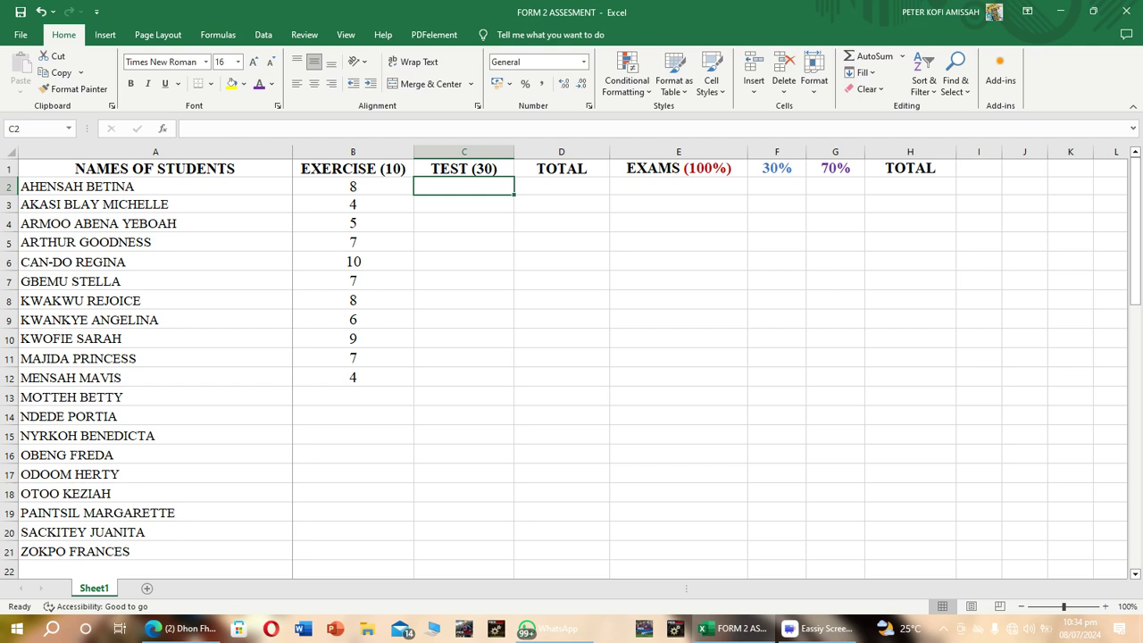
Restrict the entire TEST (30) column with data validation to whole numbers between 0 and 30.
{"action": "left_click", "coordinate": [463, 152]}
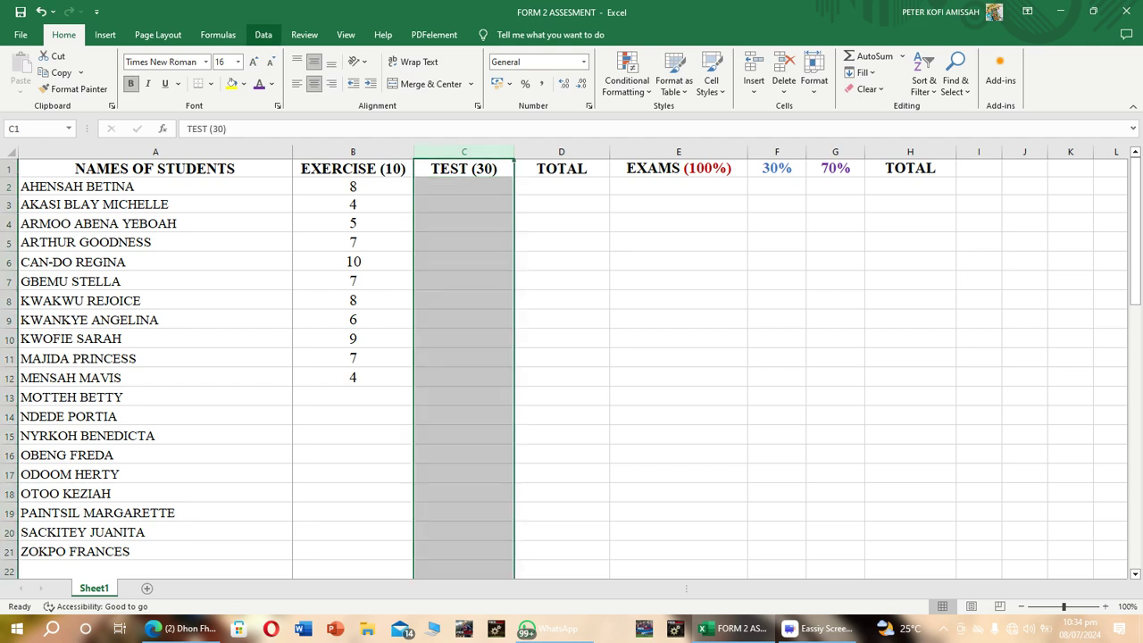
{"action": "left_click", "coordinate": [264, 35]}
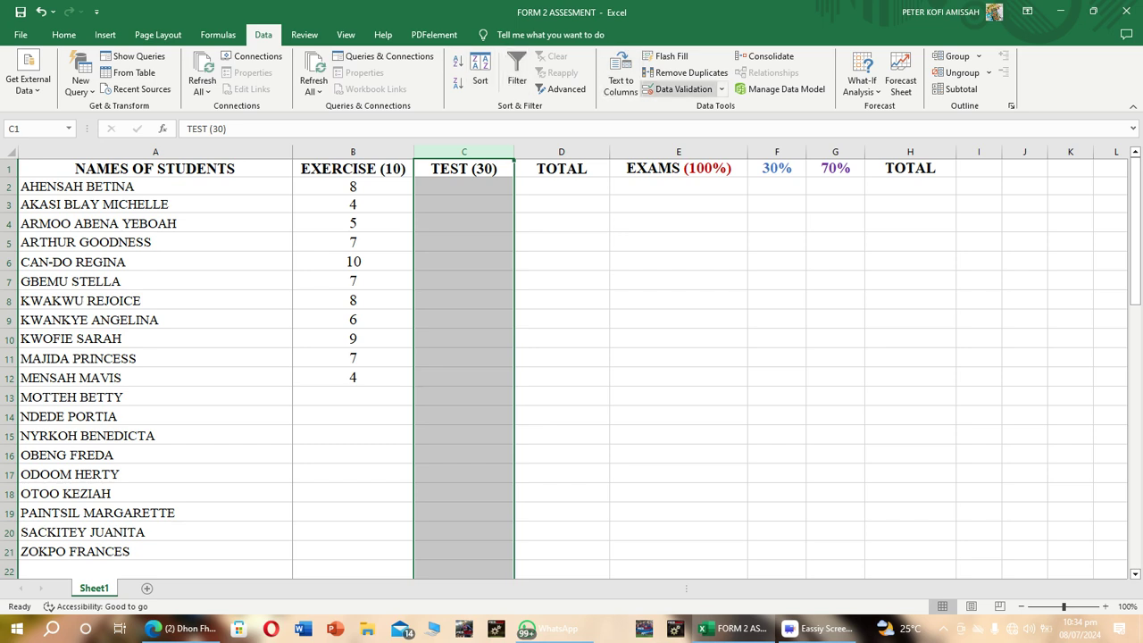
{"action": "left_click", "coordinate": [679, 89]}
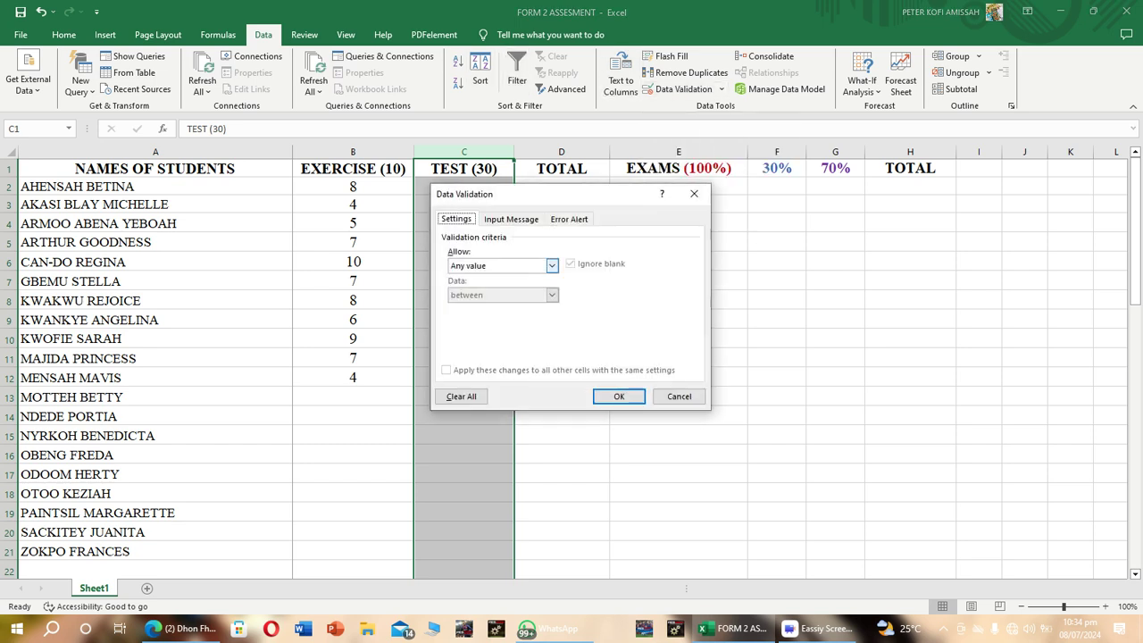
{"action": "left_click", "coordinate": [552, 266]}
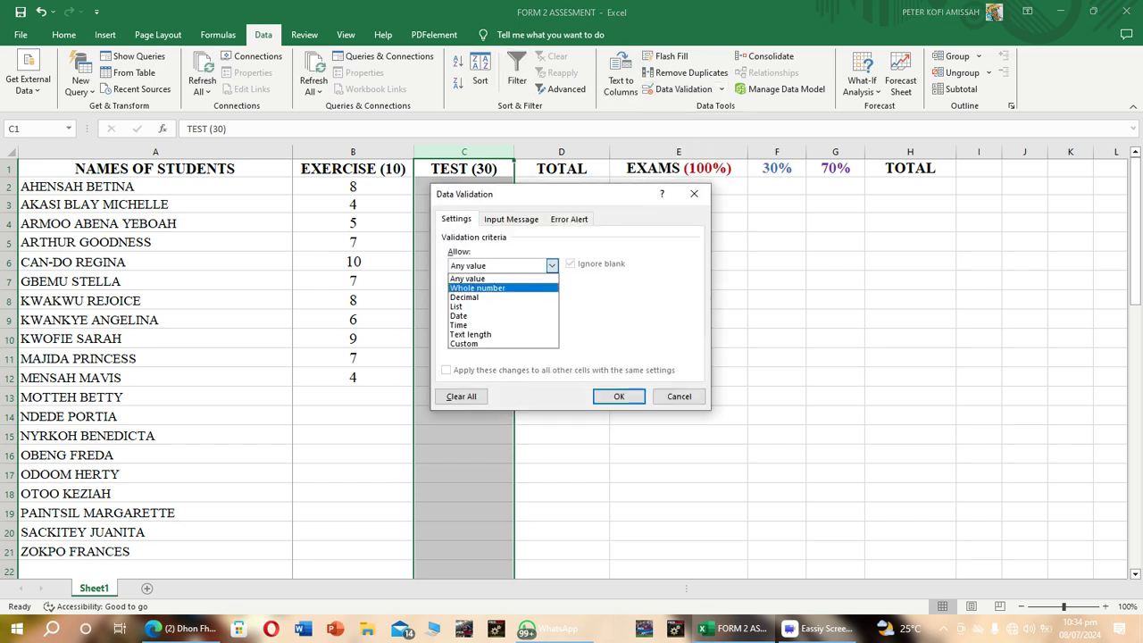
{"action": "key", "text": "Return"}
{"action": "left_click", "coordinate": [537, 324]}
{"action": "type", "text": "0"}
{"action": "key", "text": "Tab"}
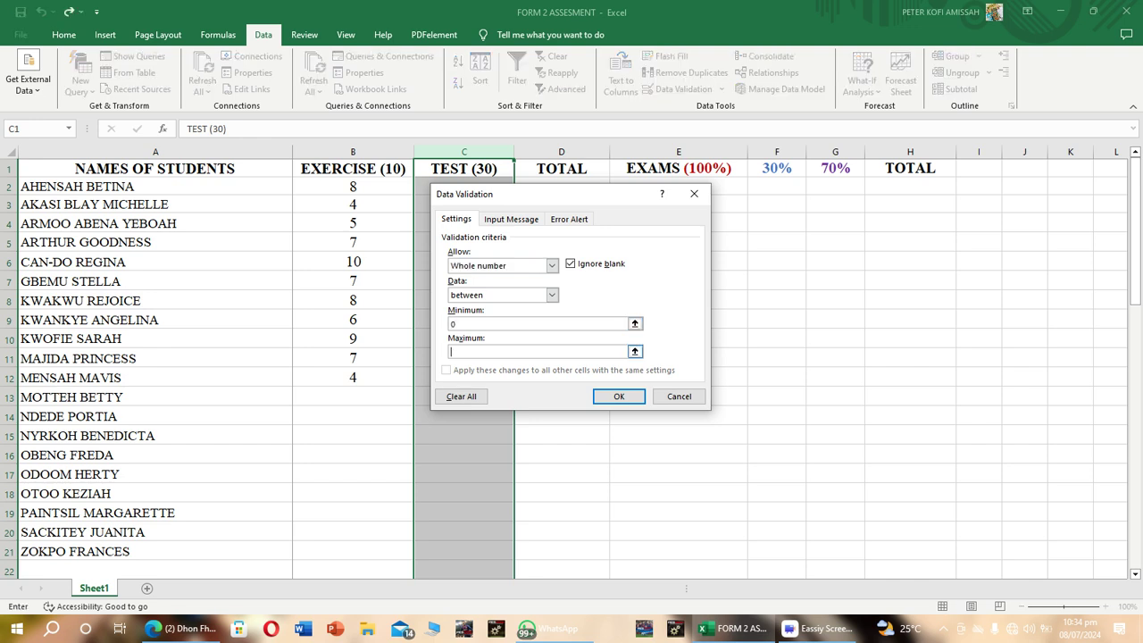
{"action": "type", "text": "30"}
{"action": "key", "text": "Return"}
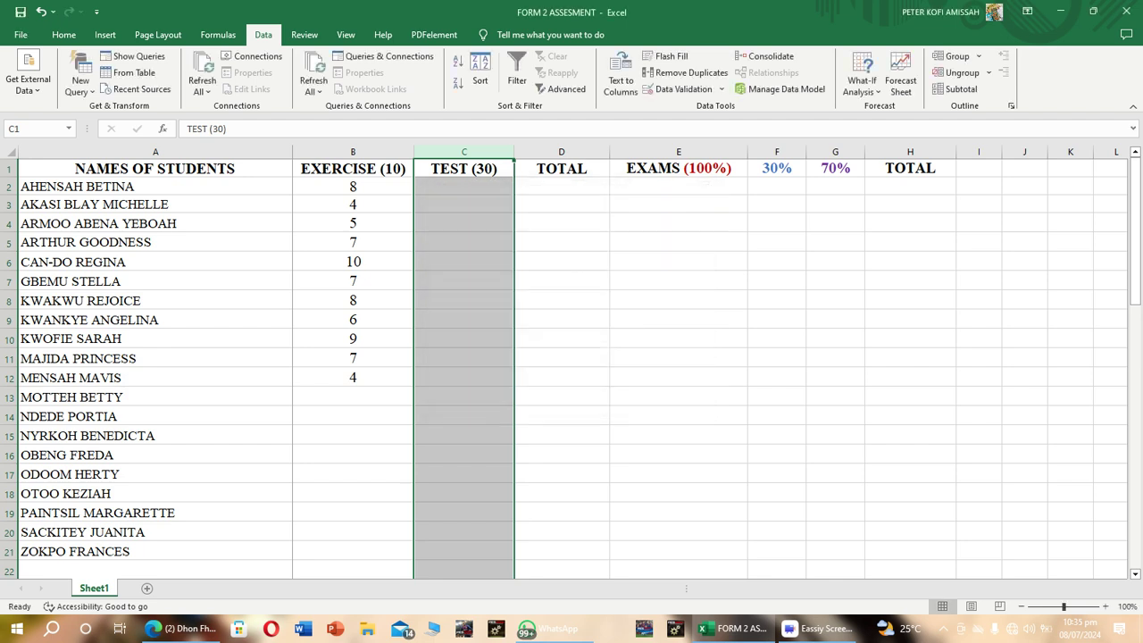
Enter the test scores 24, 27, 27, 28, 30 and 30 in cells C2 to C7.
{"action": "left_click", "coordinate": [463, 185]}
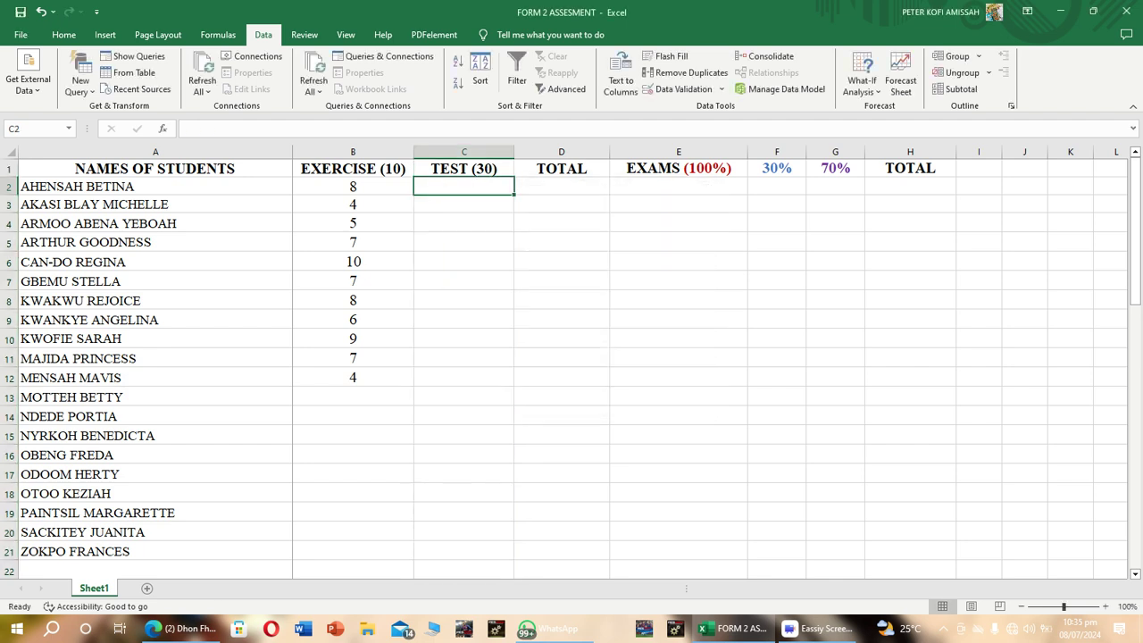
{"action": "type", "text": "24"}
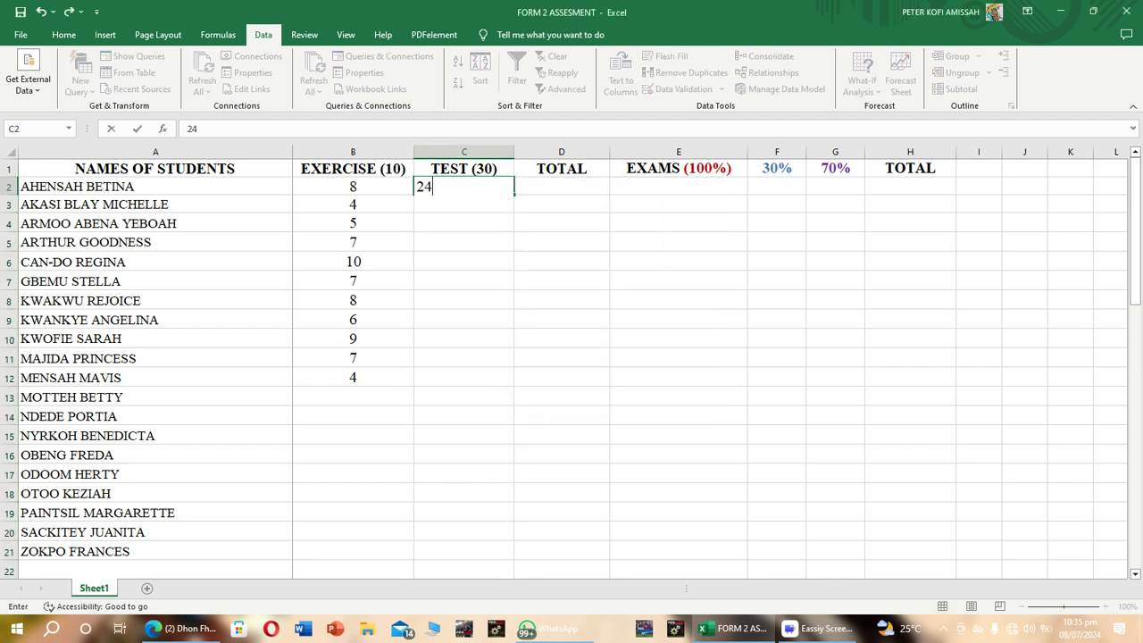
{"action": "key", "text": "Return"}
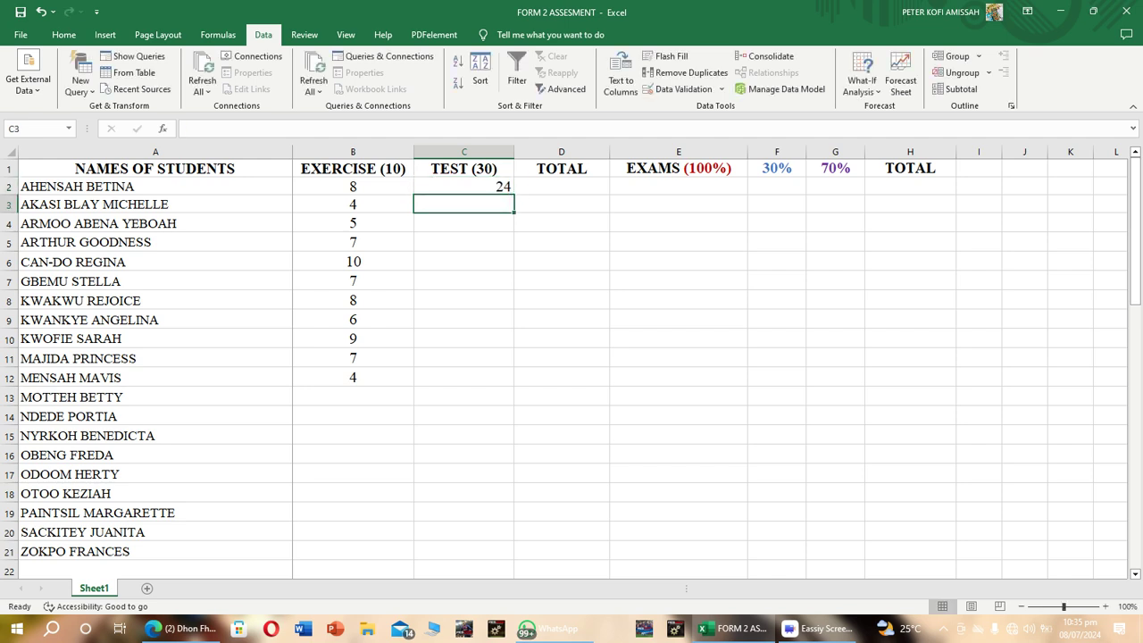
{"action": "type", "text": "27"}
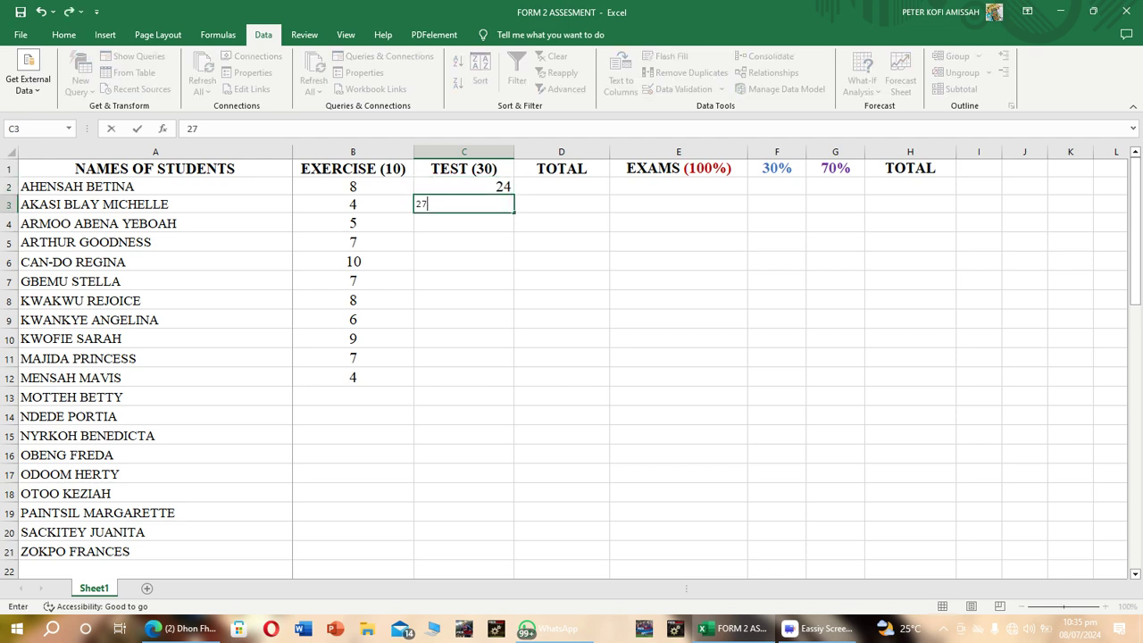
{"action": "key", "text": "Return"}
{"action": "type", "text": "27"}
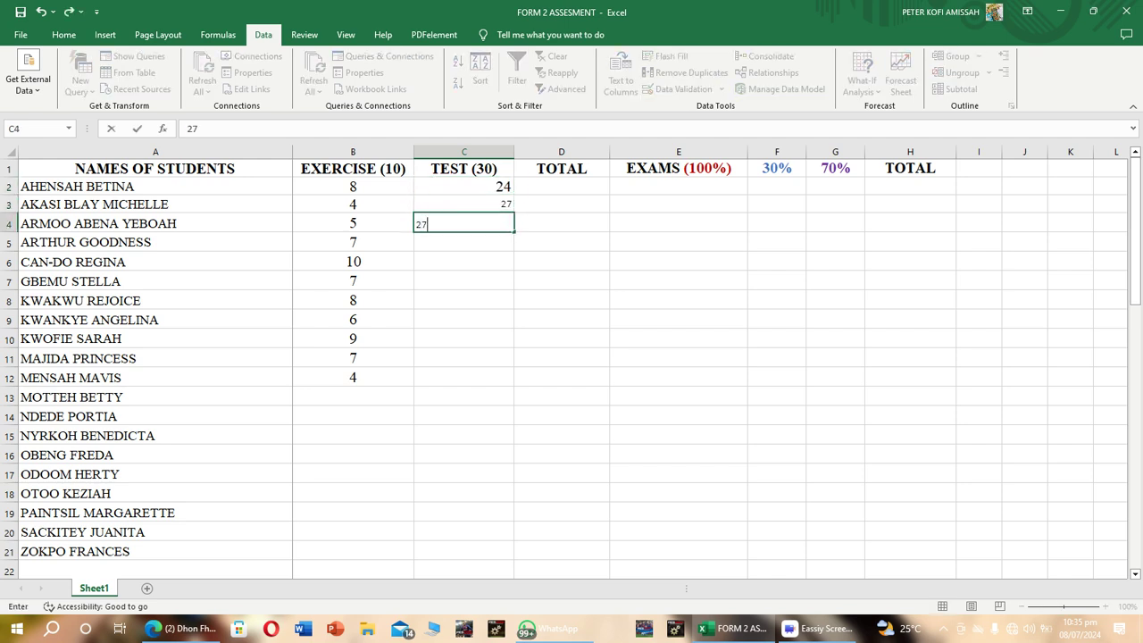
{"action": "key", "text": "Return"}
{"action": "type", "text": "28"}
{"action": "key", "text": "Return"}
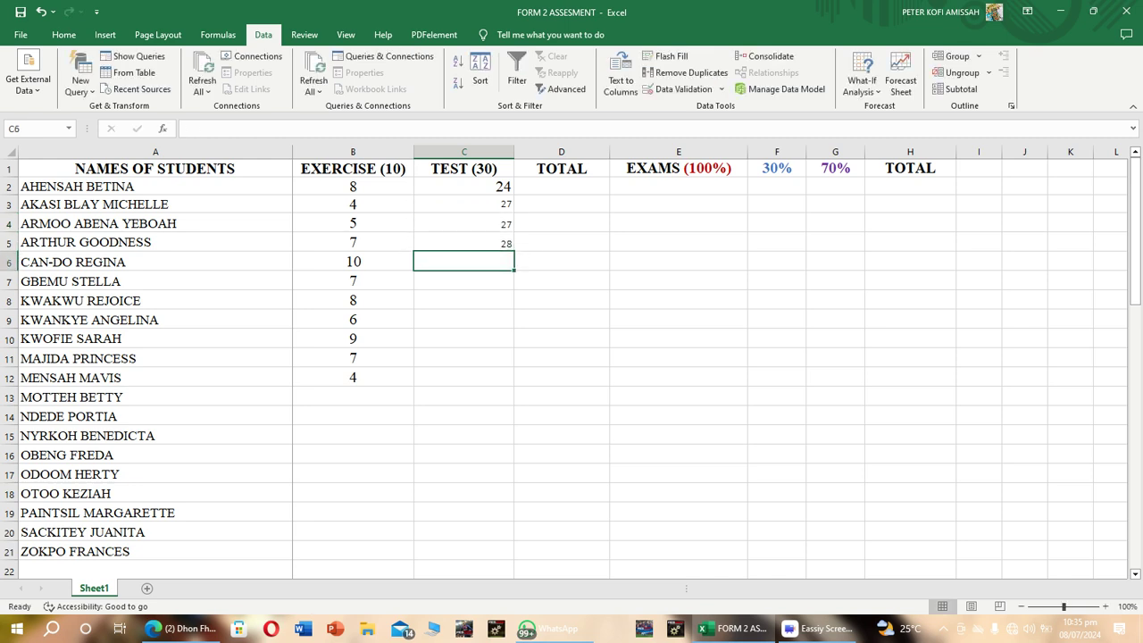
{"action": "type", "text": "30"}
{"action": "key", "text": "Return"}
{"action": "type", "text": "30"}
{"action": "key", "text": "Return"}
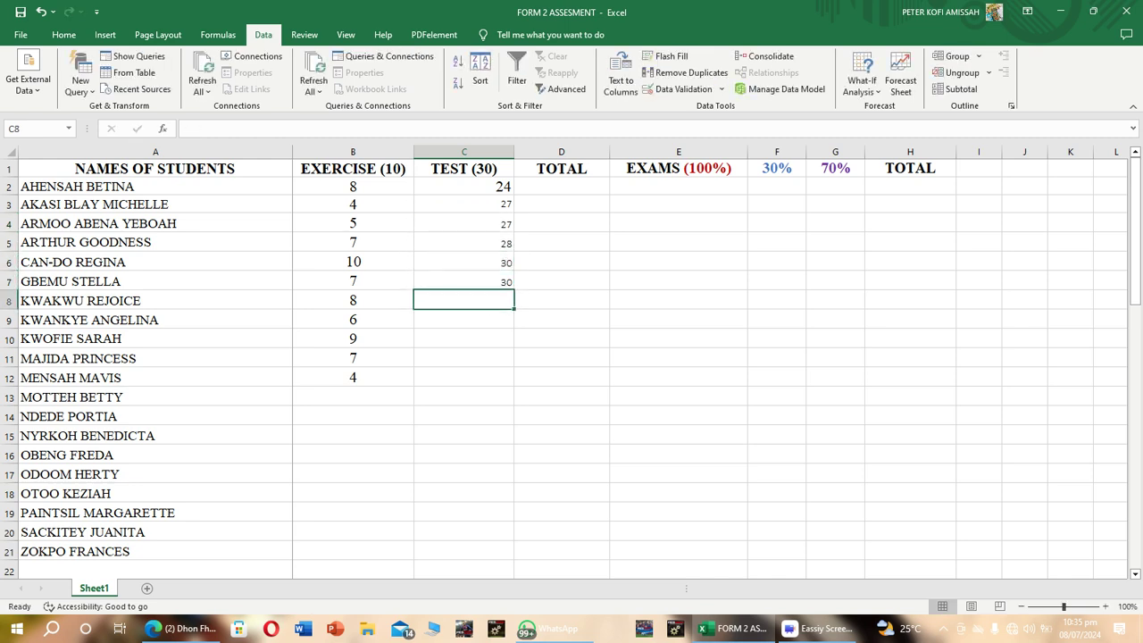
Enter the test scores 30, 24, 25, 26 and 26 in cells C8 to C12.
{"action": "type", "text": "333333333330"}
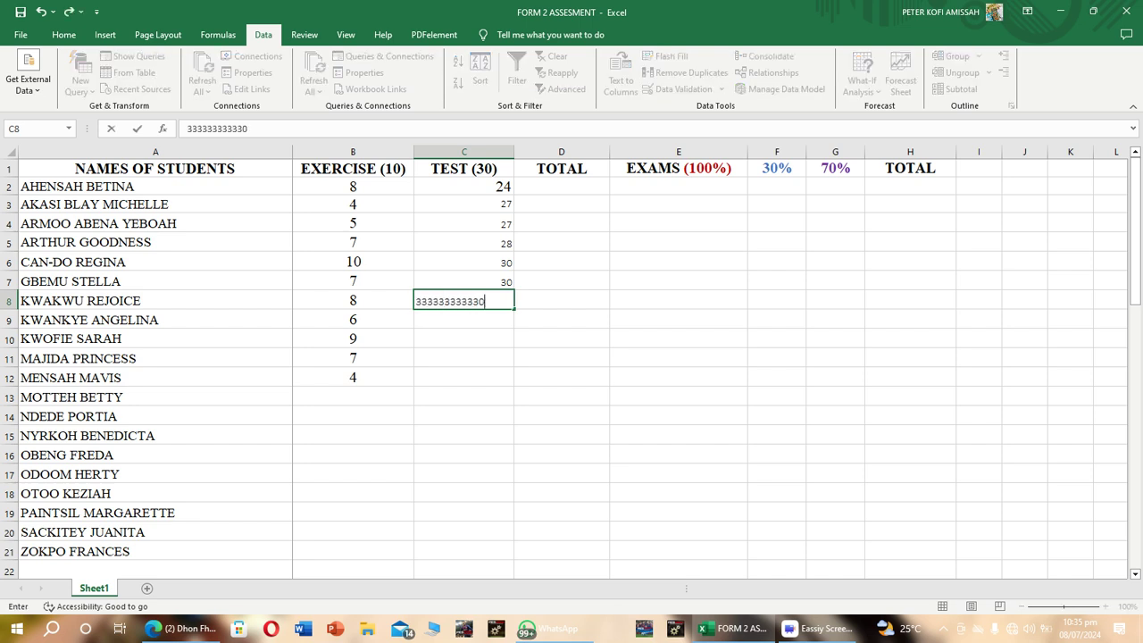
{"action": "key", "text": "BackSpace"}
{"action": "key", "text": "BackSpace"}
{"action": "key", "text": "BackSpace"}
{"action": "key", "text": "BackSpace"}
{"action": "key", "text": "BackSpace"}
{"action": "key", "text": "BackSpace"}
{"action": "key", "text": "BackSpace"}
{"action": "key", "text": "BackSpace"}
{"action": "key", "text": "BackSpace"}
{"action": "key", "text": "BackSpace"}
{"action": "key", "text": "BackSpace"}
{"action": "key", "text": "BackSpace"}
{"action": "type", "text": "30"}
{"action": "key", "text": "Return"}
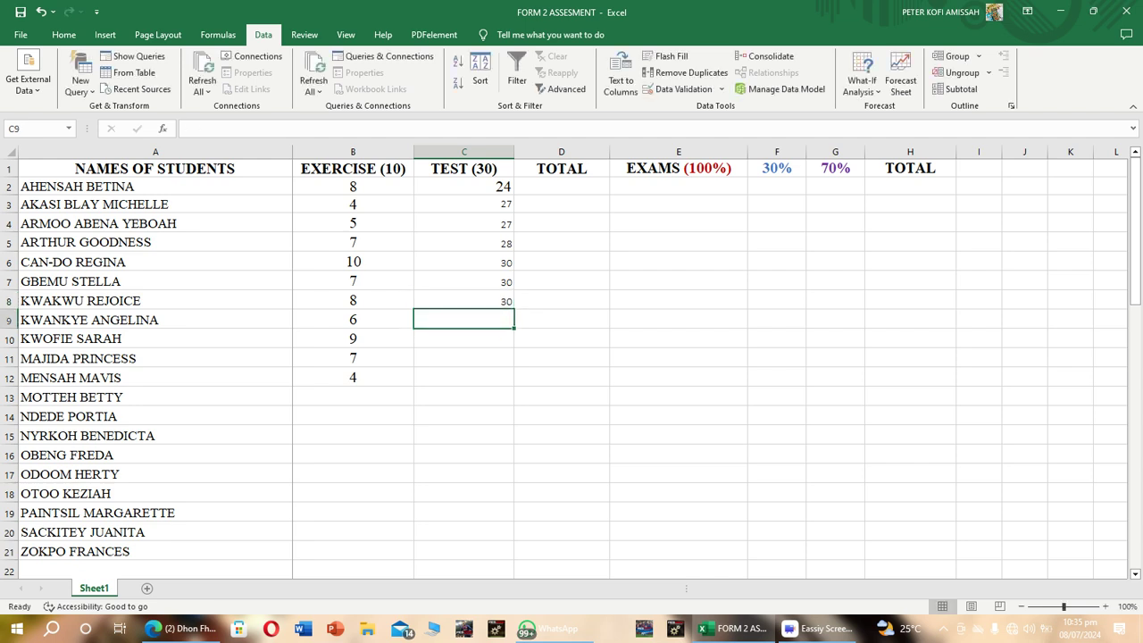
{"action": "type", "text": "24"}
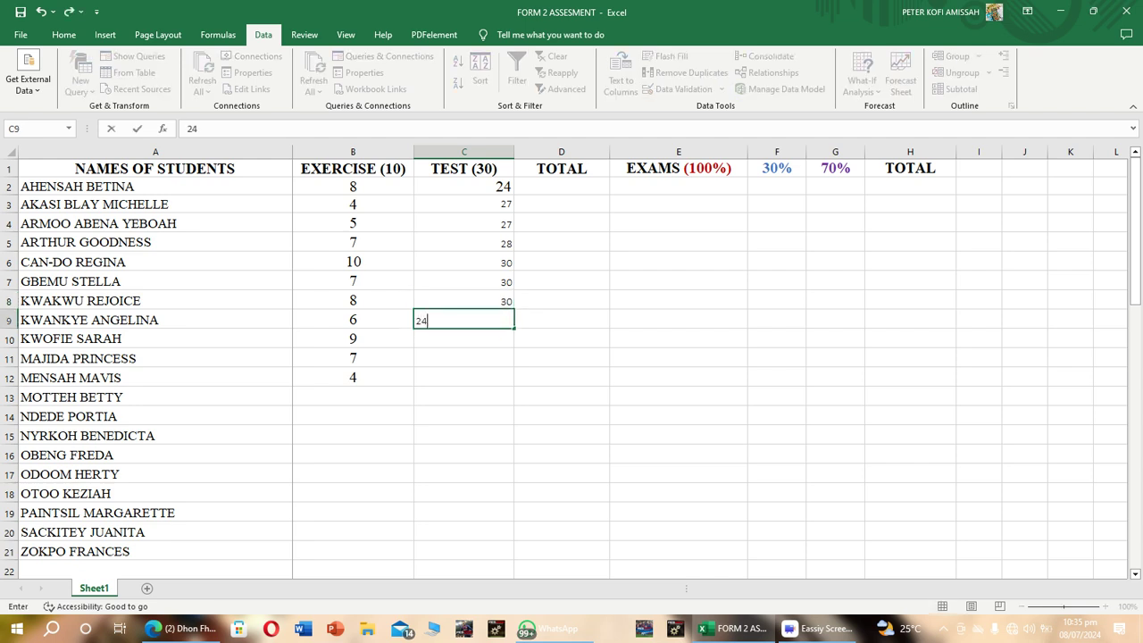
{"action": "key", "text": "Return"}
{"action": "type", "text": "25"}
{"action": "key", "text": "Return"}
{"action": "type", "text": "26"}
{"action": "key", "text": "Return"}
{"action": "type", "text": "26"}
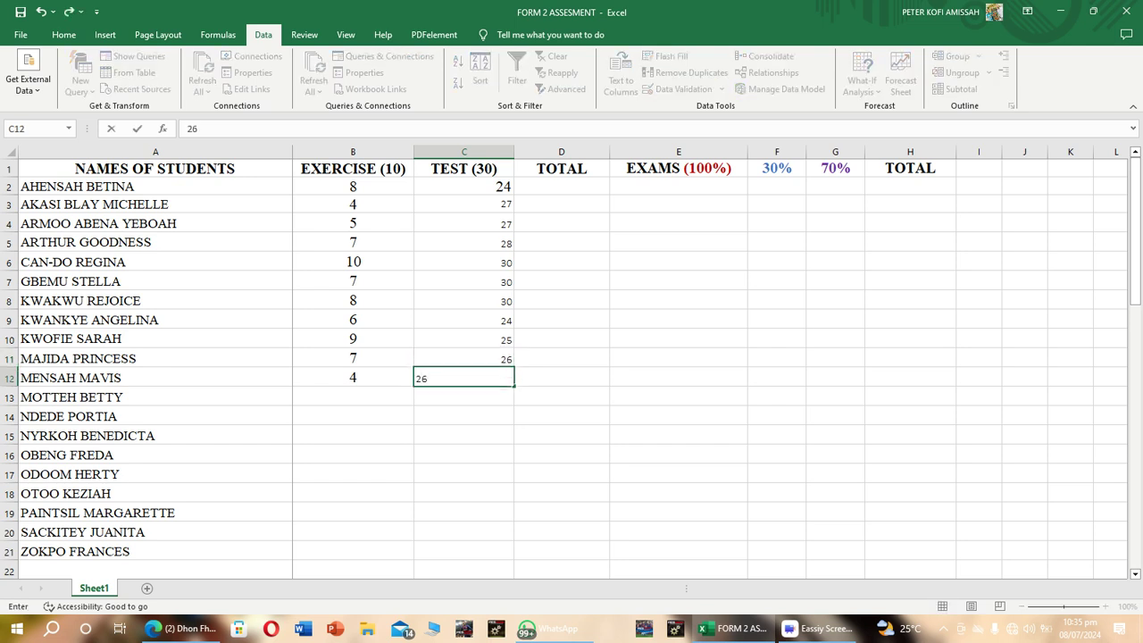
{"action": "key", "text": "Return"}
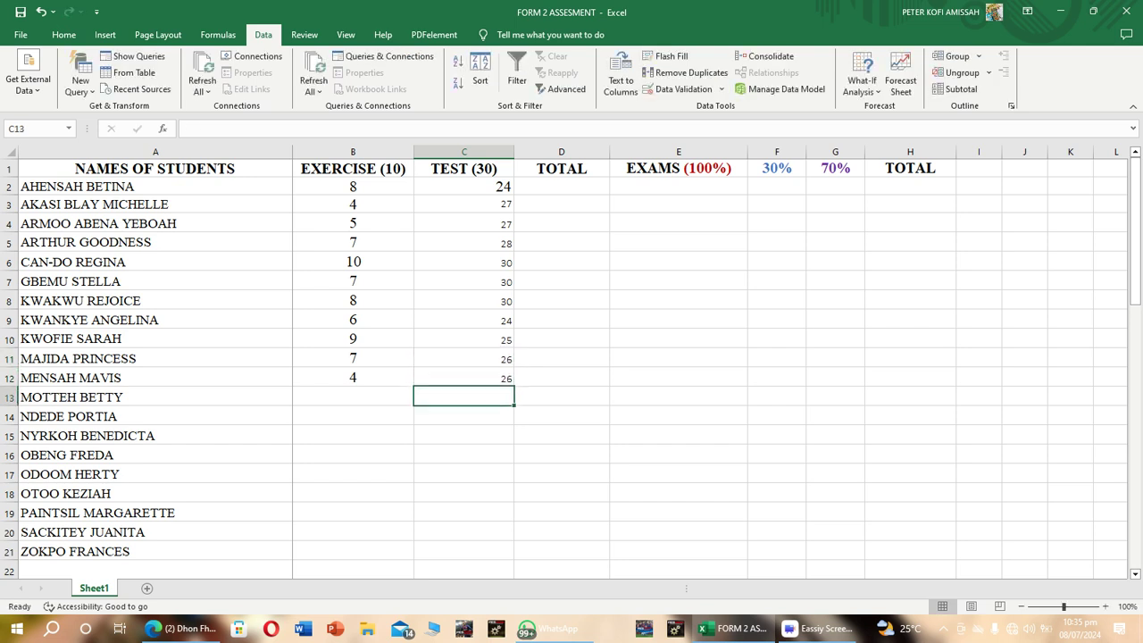
Format the entire TEST (30) column in Times New Roman size 16 and center its contents horizontally.
{"action": "left_click", "coordinate": [463, 152]}
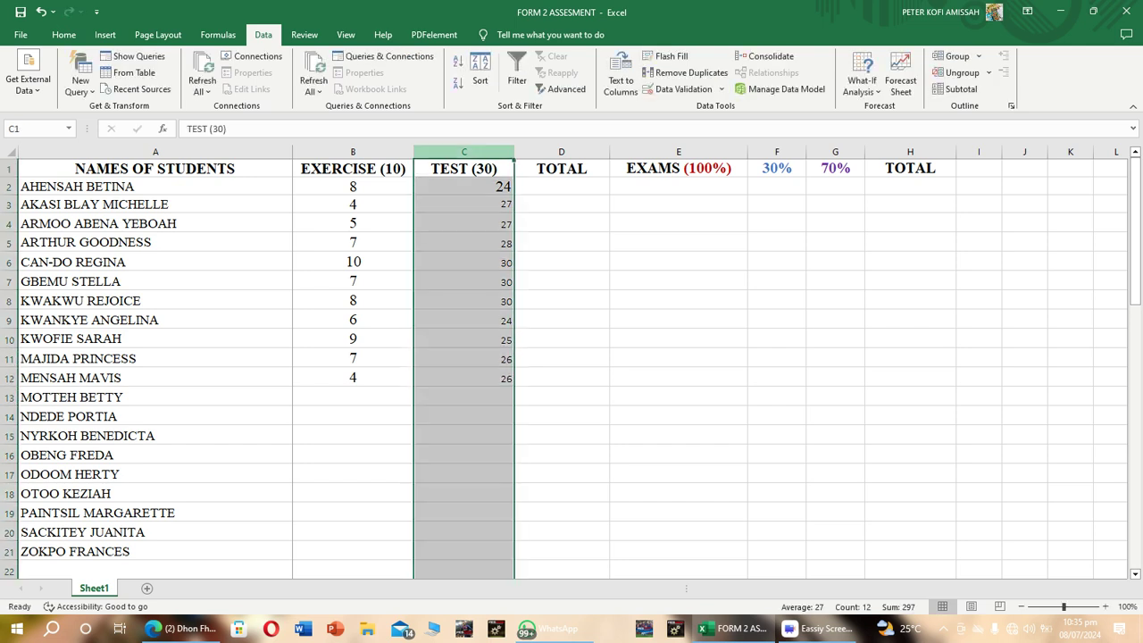
{"action": "left_click", "coordinate": [64, 34]}
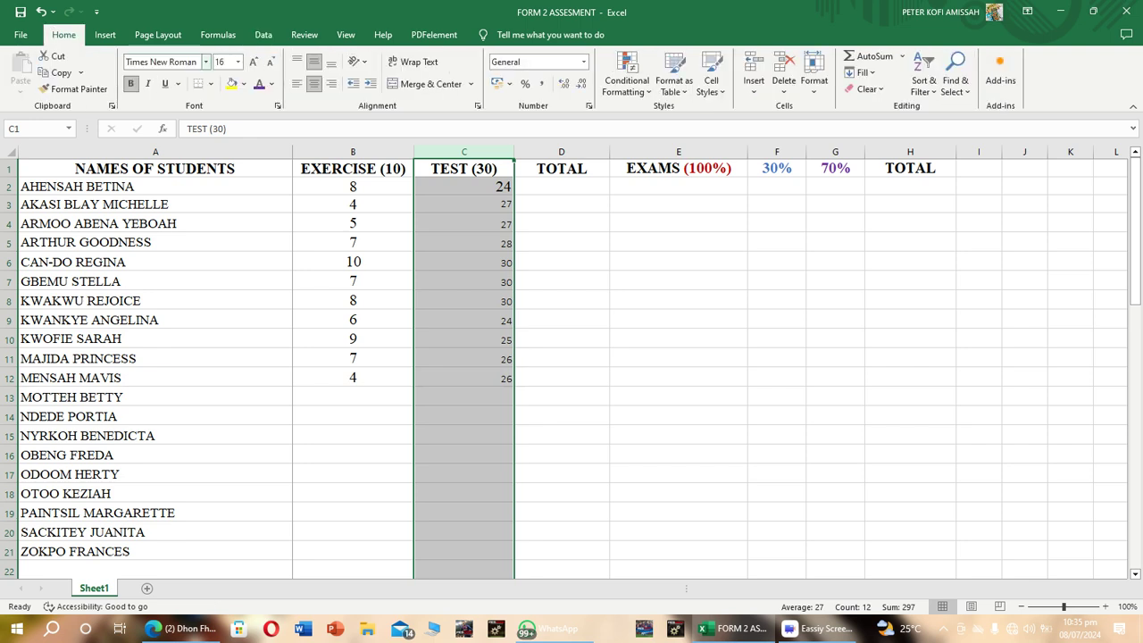
{"action": "left_click", "coordinate": [205, 62]}
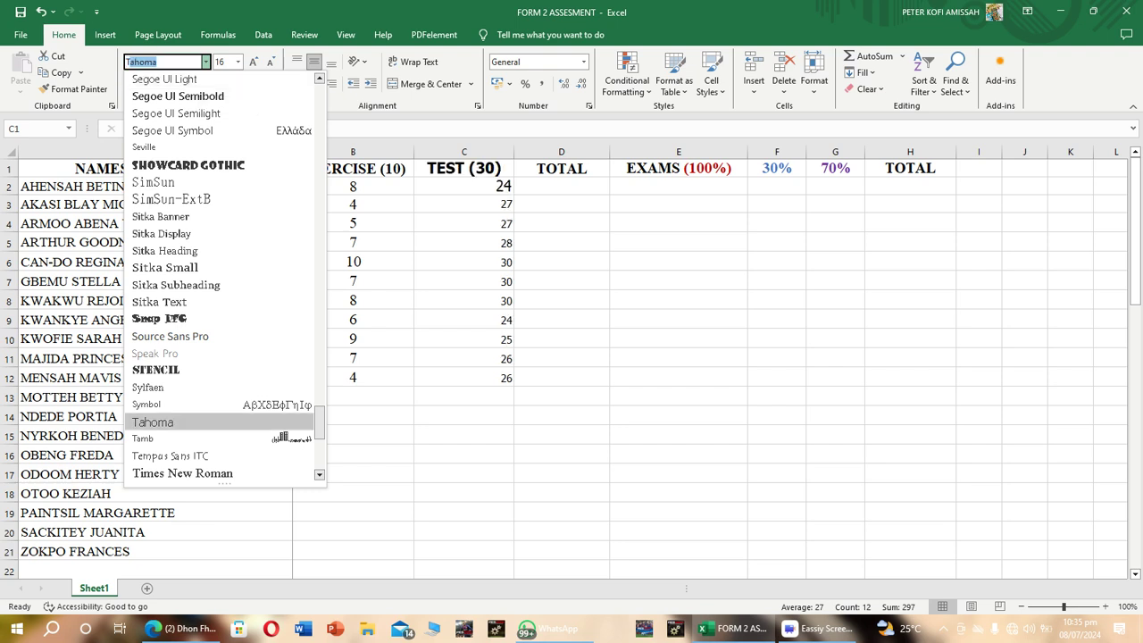
{"action": "left_click", "coordinate": [183, 473]}
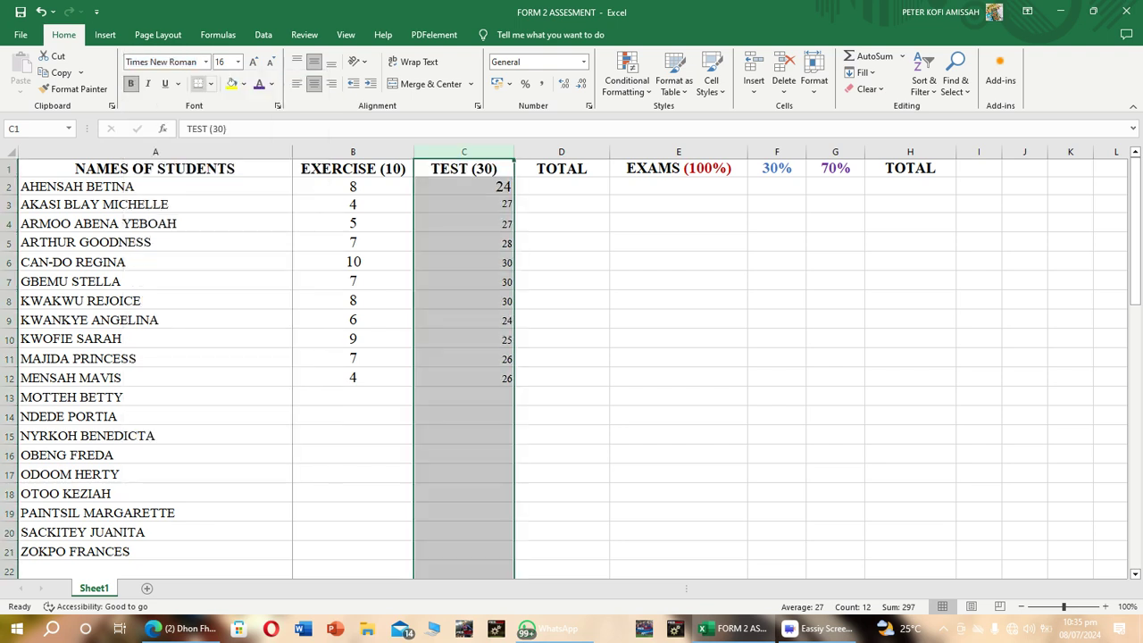
{"action": "left_click", "coordinate": [237, 62]}
{"action": "type", "text": "16"}
{"action": "key", "text": "Return"}
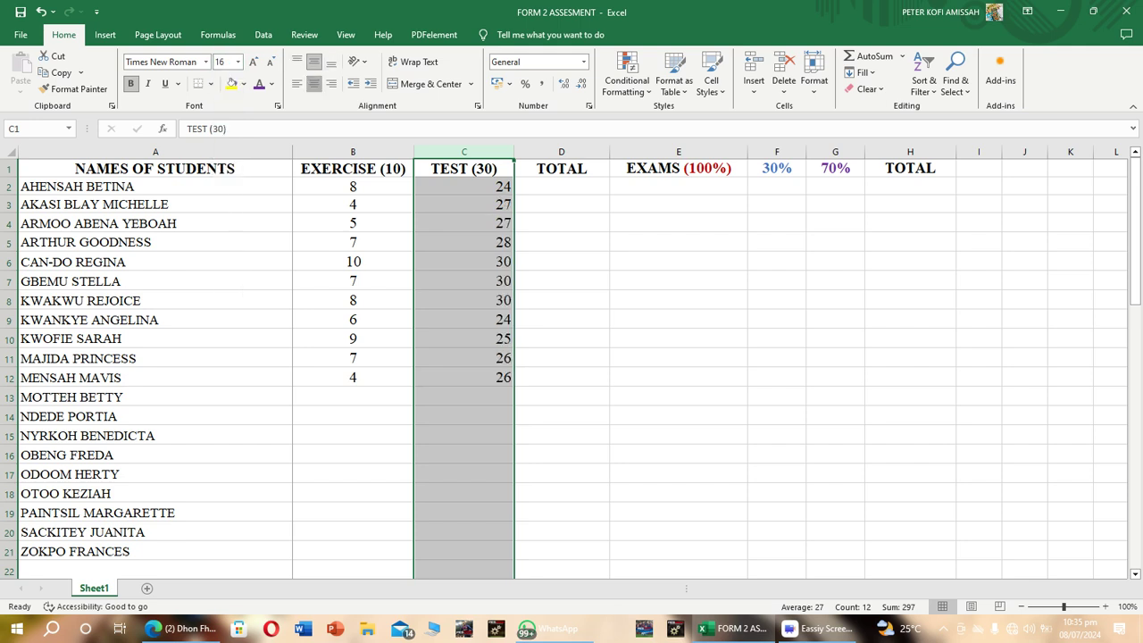
{"action": "left_click", "coordinate": [314, 84]}
{"action": "left_click", "coordinate": [315, 84]}
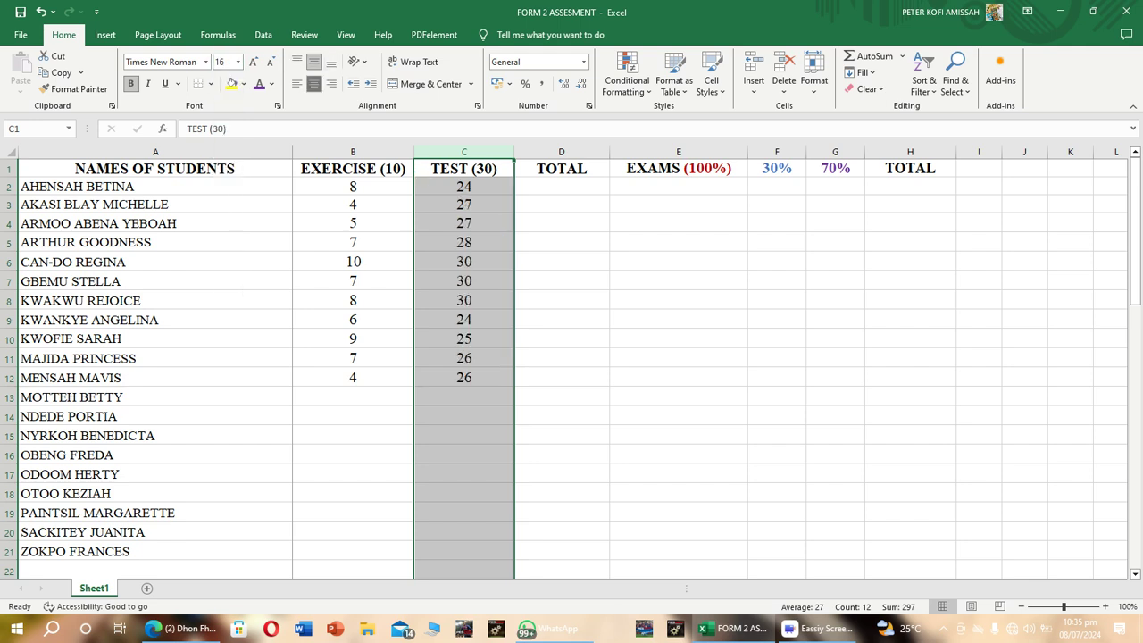
Enter the formula =SUM(B2:C2) in cell D2 to total the first student's exercise and test scores.
{"action": "left_click", "coordinate": [561, 186]}
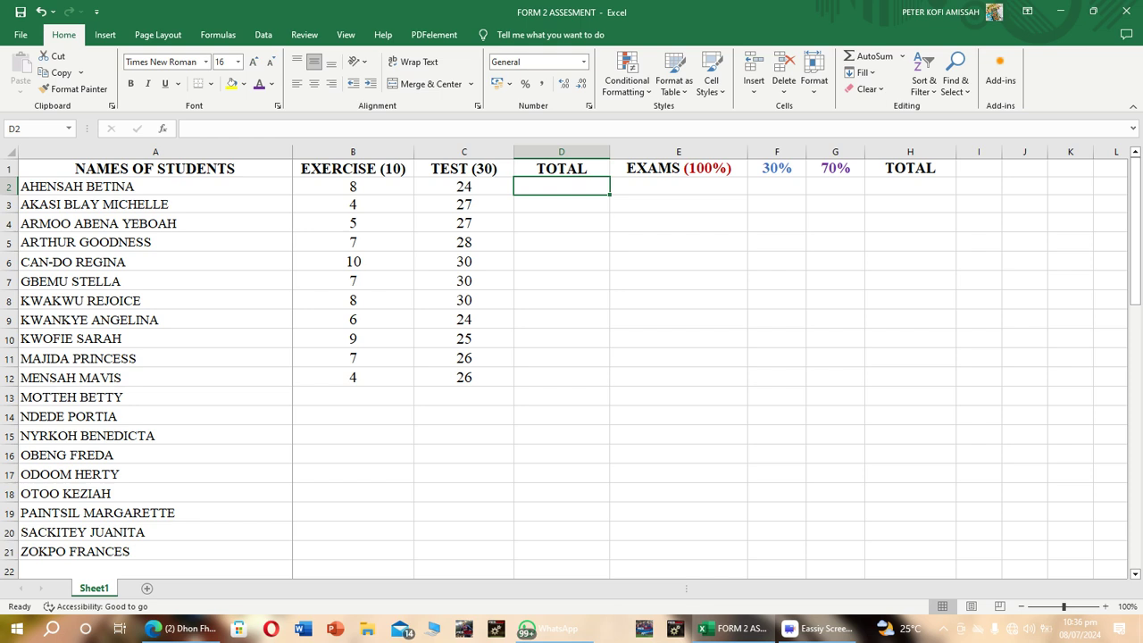
{"action": "type", "text": "-"}
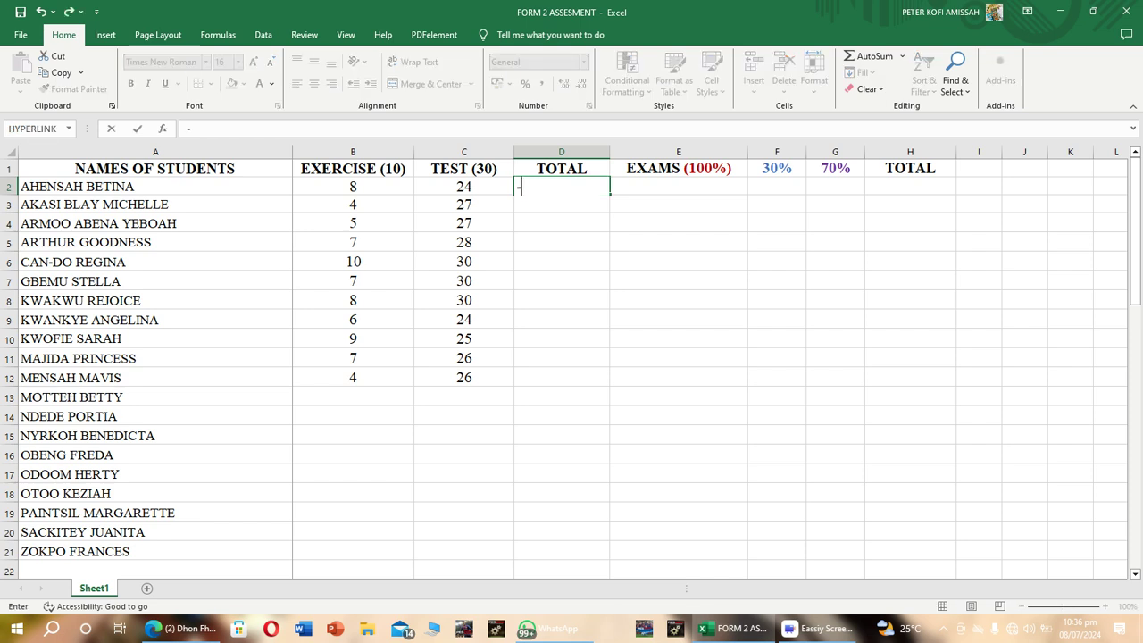
{"action": "key", "text": "BackSpace"}
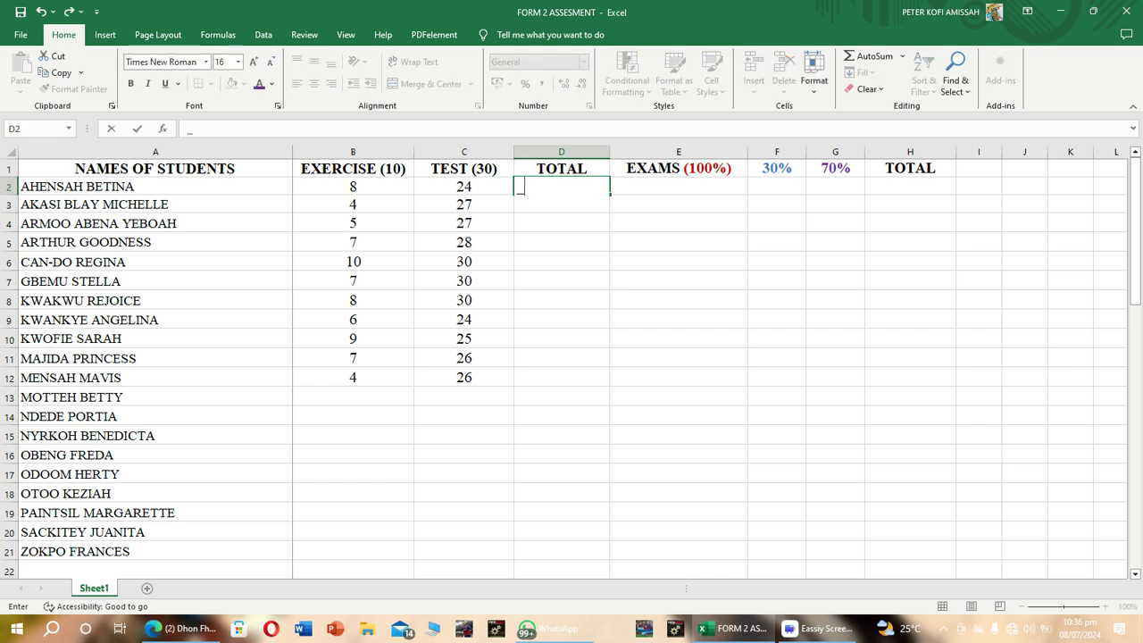
{"action": "type", "text": "=SUM"}
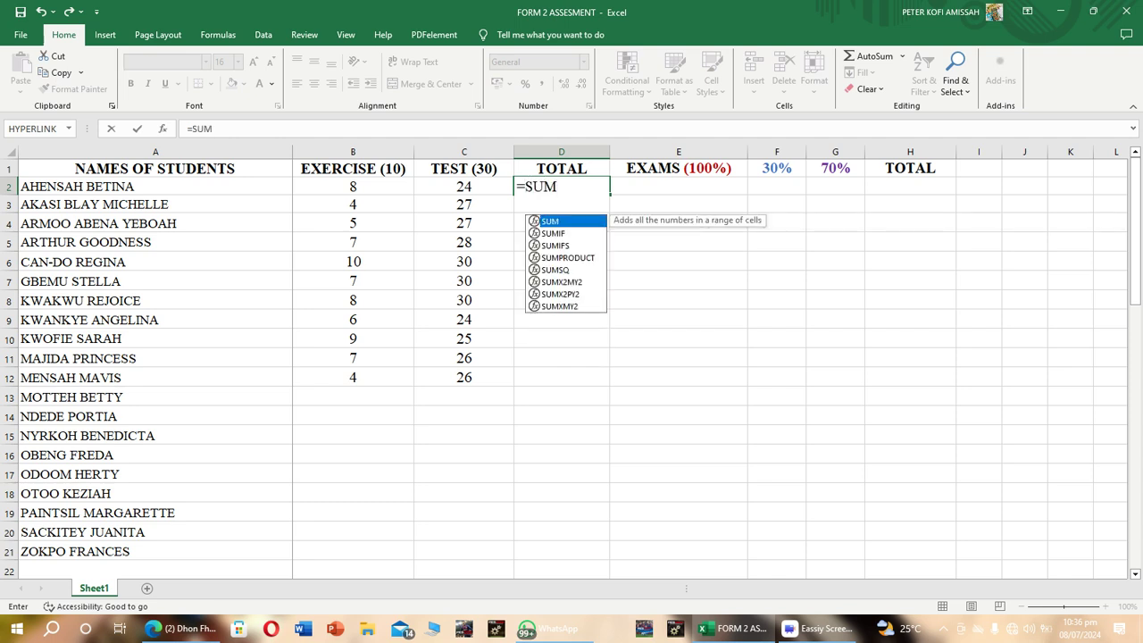
{"action": "type", "text": "("}
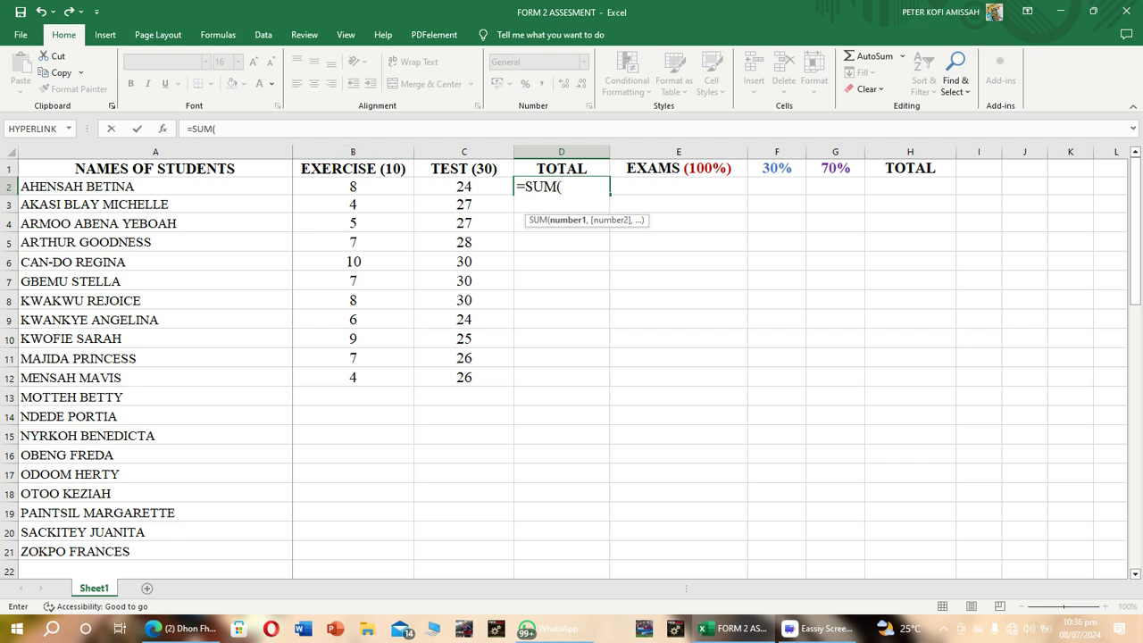
{"action": "type", "text": "B2"}
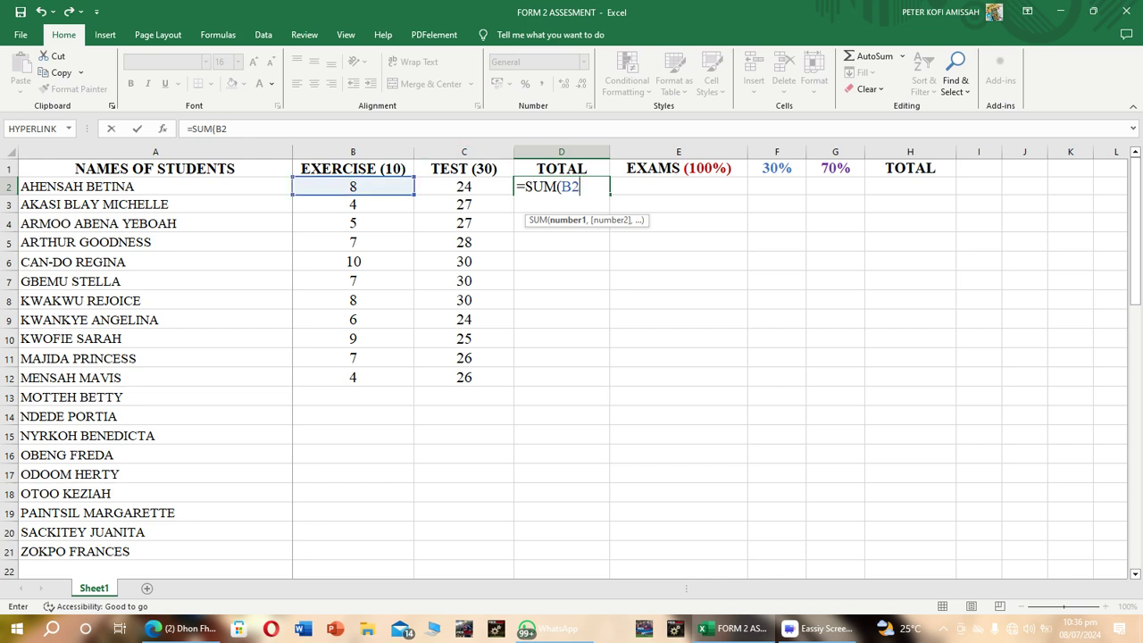
{"action": "type", "text": ":"}
{"action": "type", "text": "C2)"}
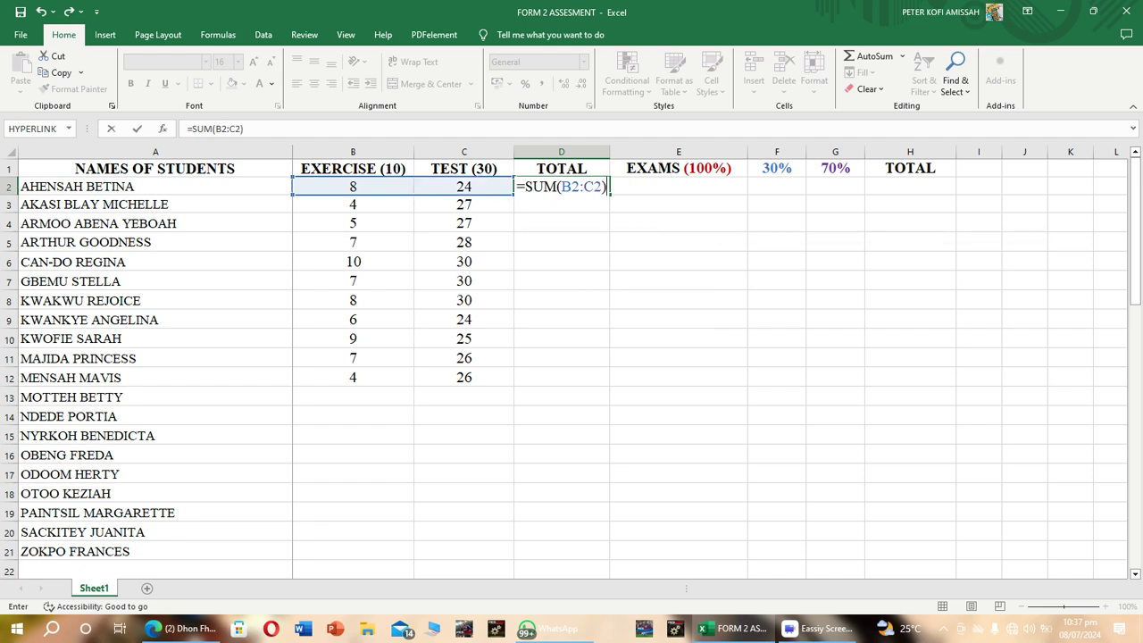
{"action": "key", "text": "Return"}
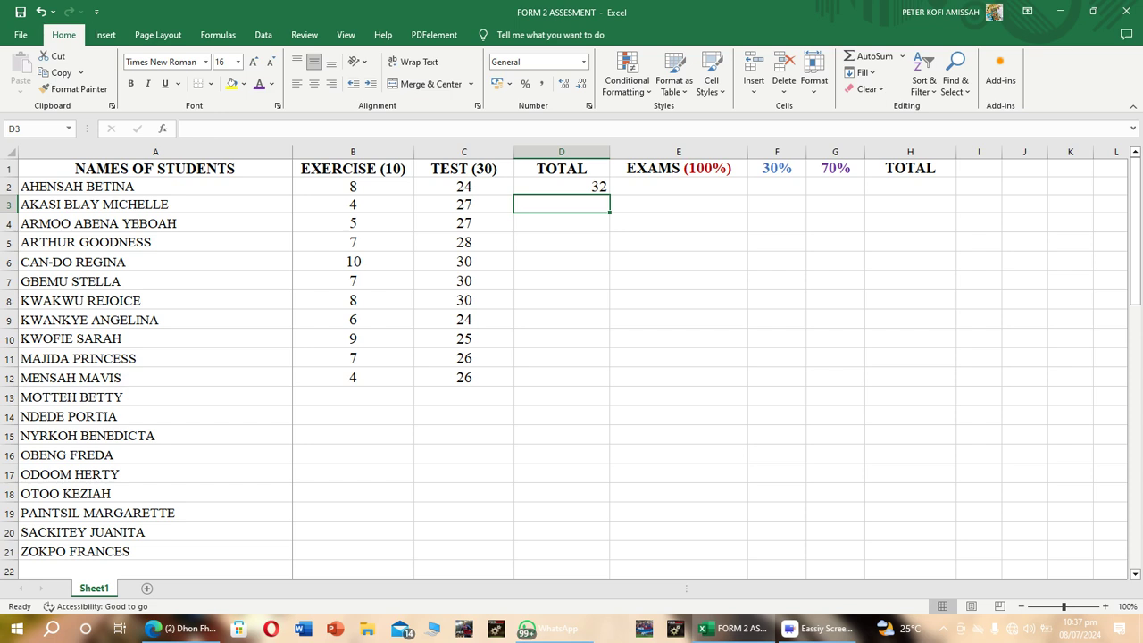
Copy the total formula in cell D2 down through cell D12.
{"action": "left_click", "coordinate": [561, 186]}
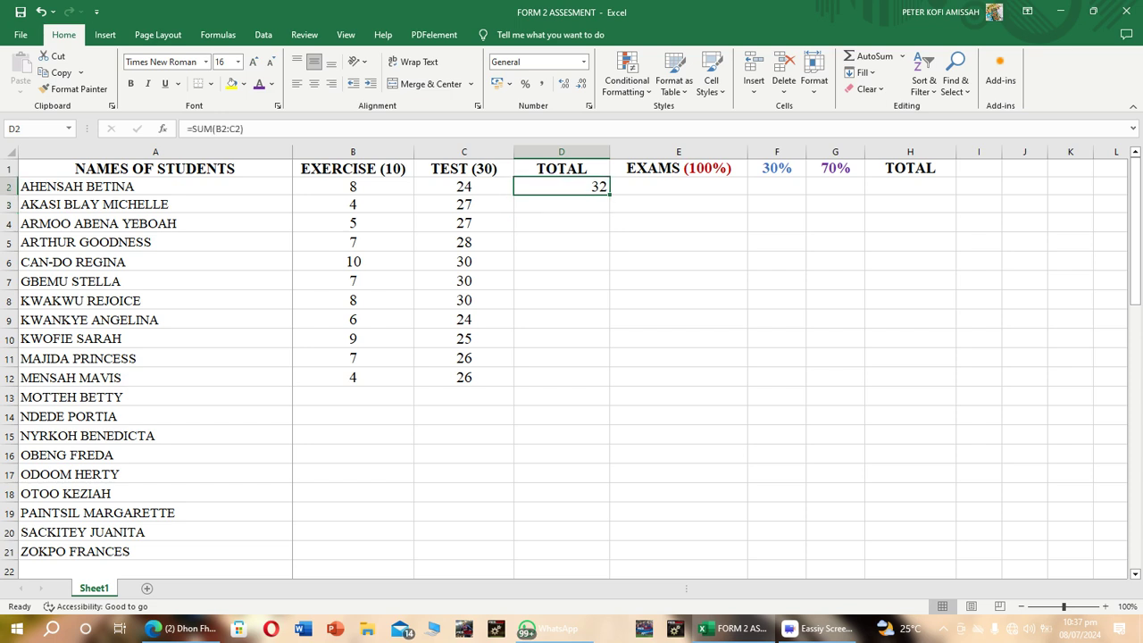
{"action": "left_click_drag", "start_coordinate": [609, 194], "coordinate": [589, 379]}
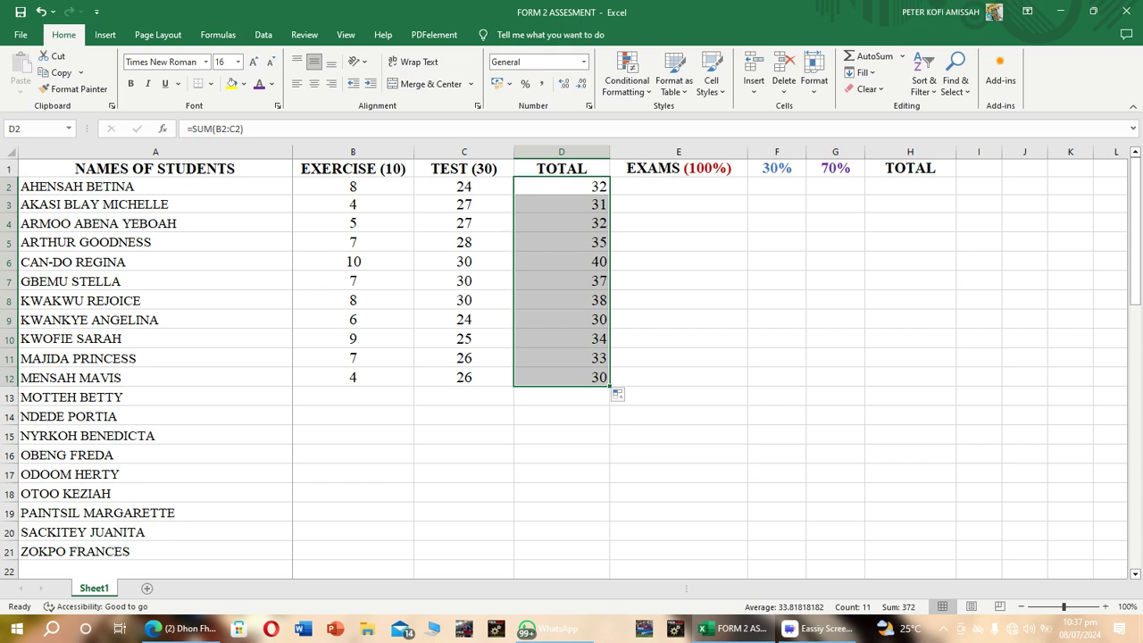
Rename the header in cell D1 to TOTAL (40) and center the contents of the entire column horizontally.
{"action": "left_click", "coordinate": [562, 169]}
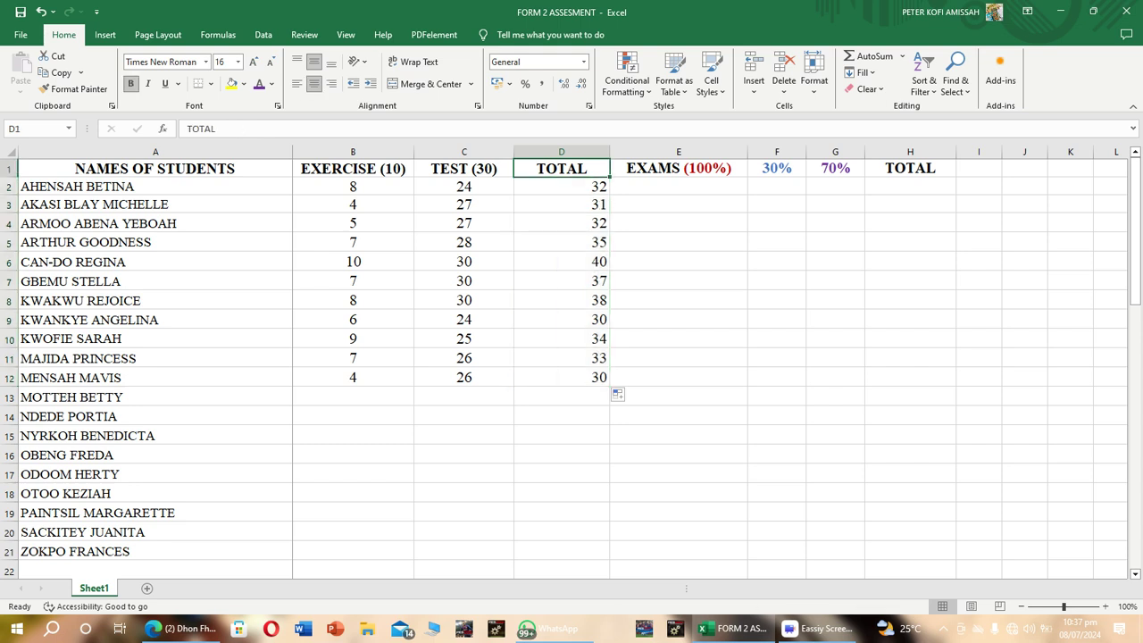
{"action": "key", "text": "F2"}
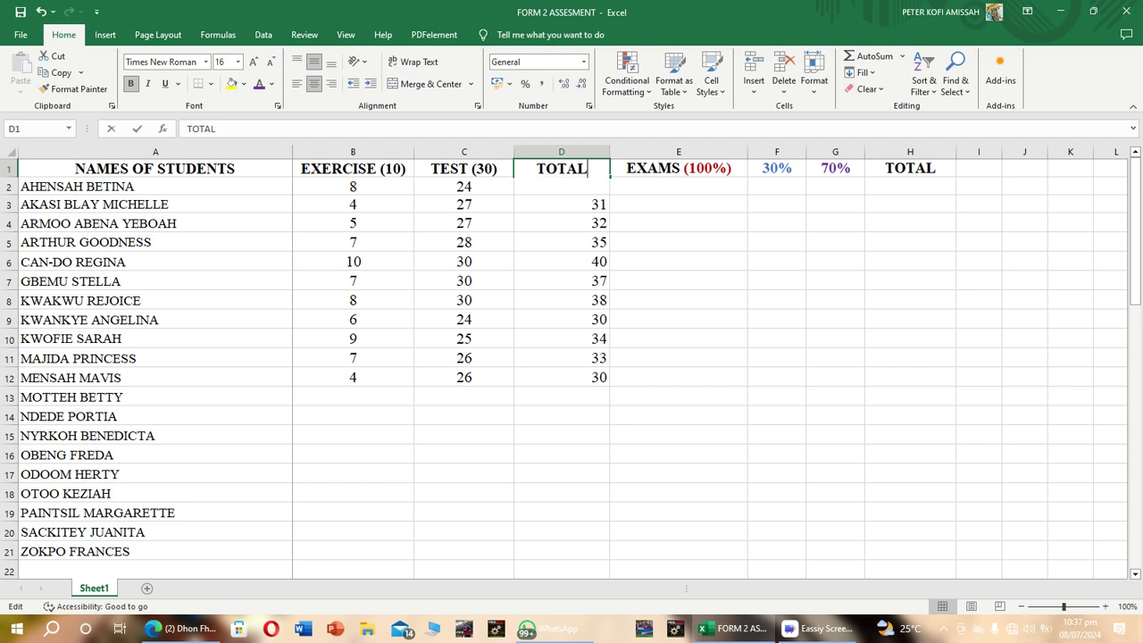
{"action": "type", "text": "("}
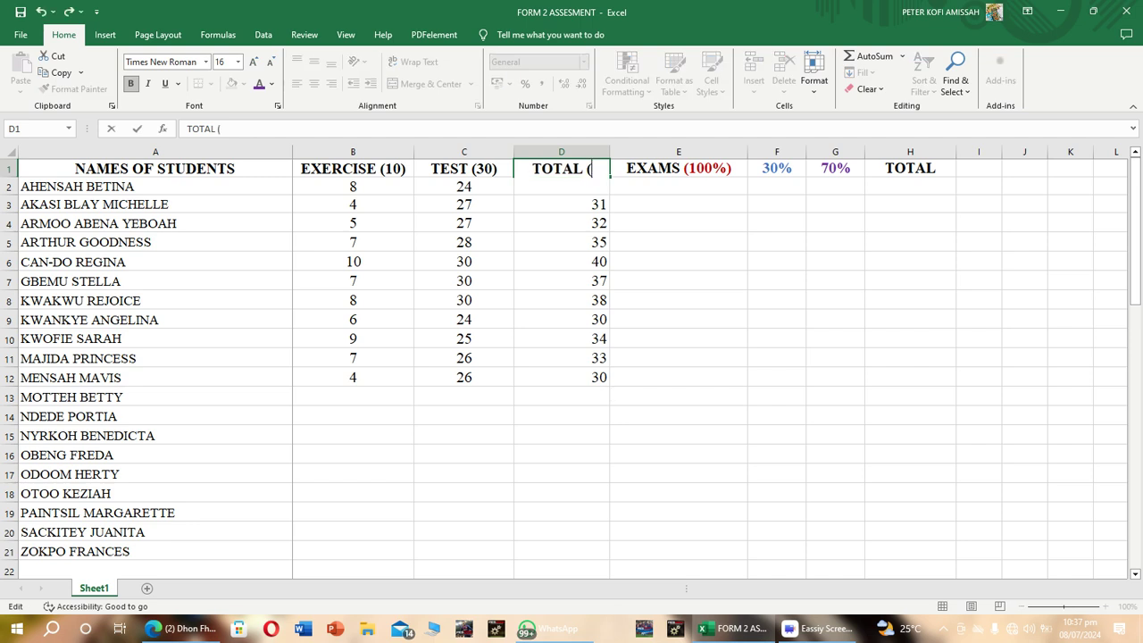
{"action": "type", "text": "4"}
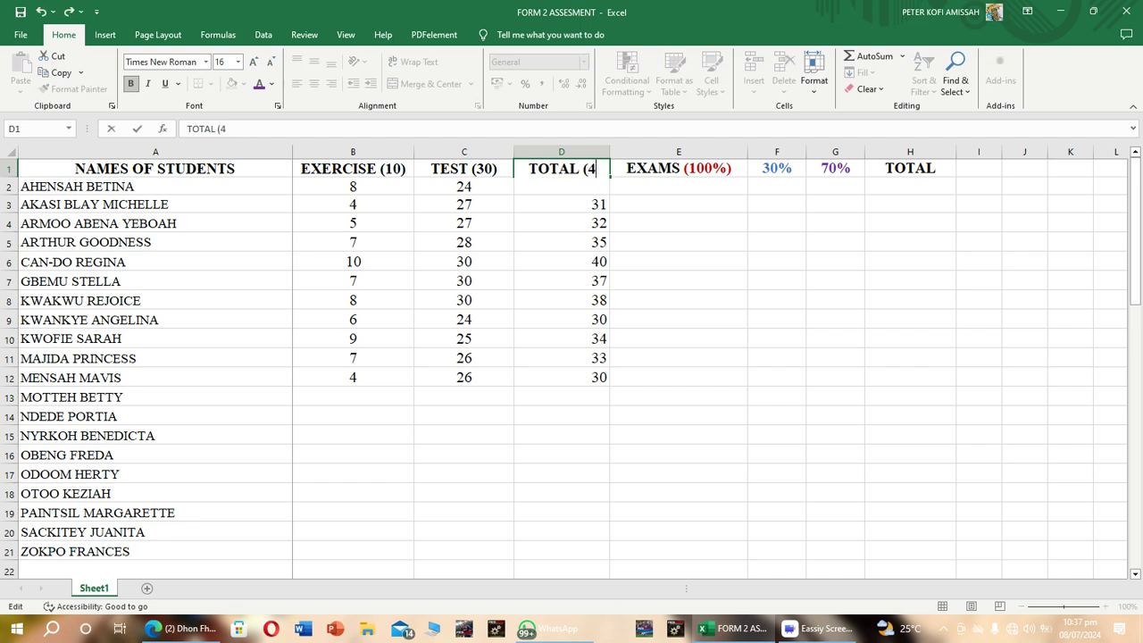
{"action": "type", "text": "0)"}
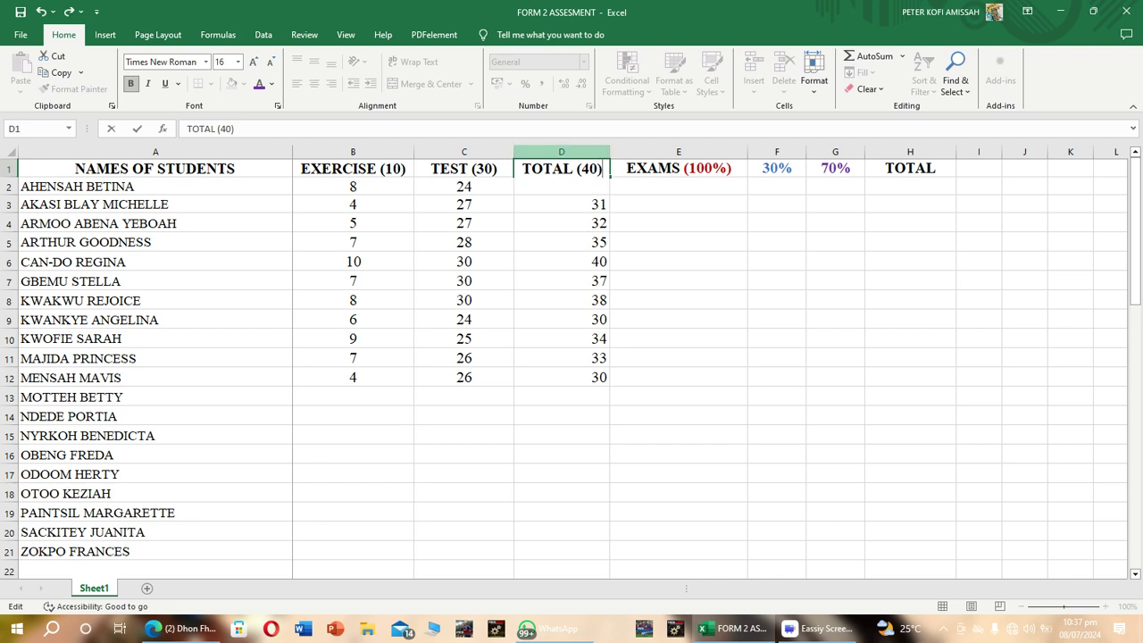
{"action": "left_click", "coordinate": [561, 152]}
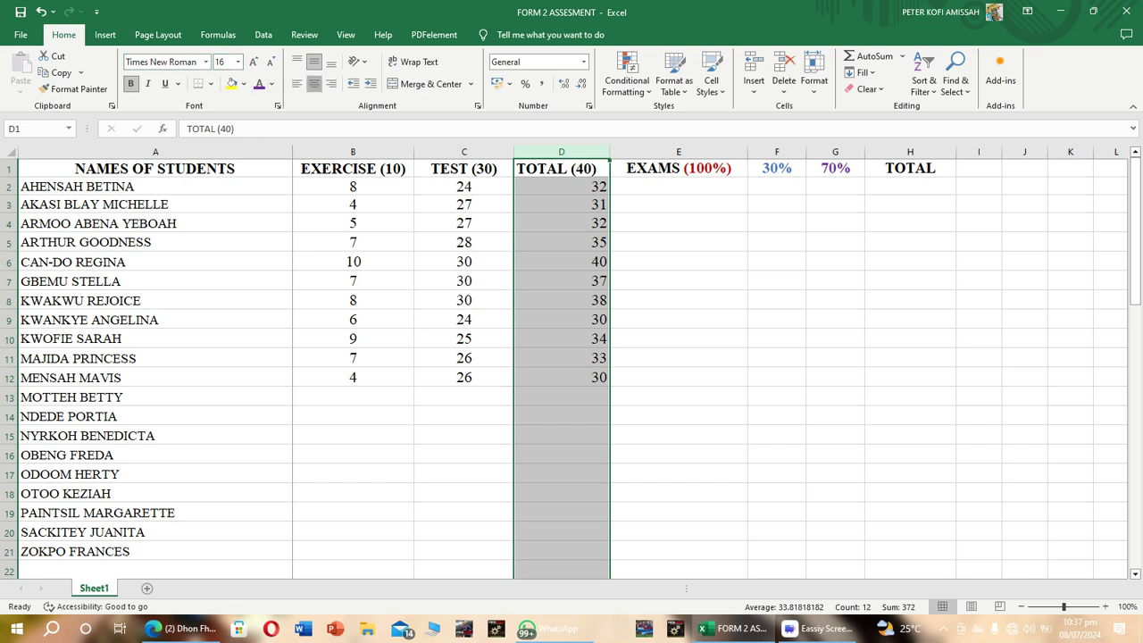
{"action": "left_click", "coordinate": [314, 83]}
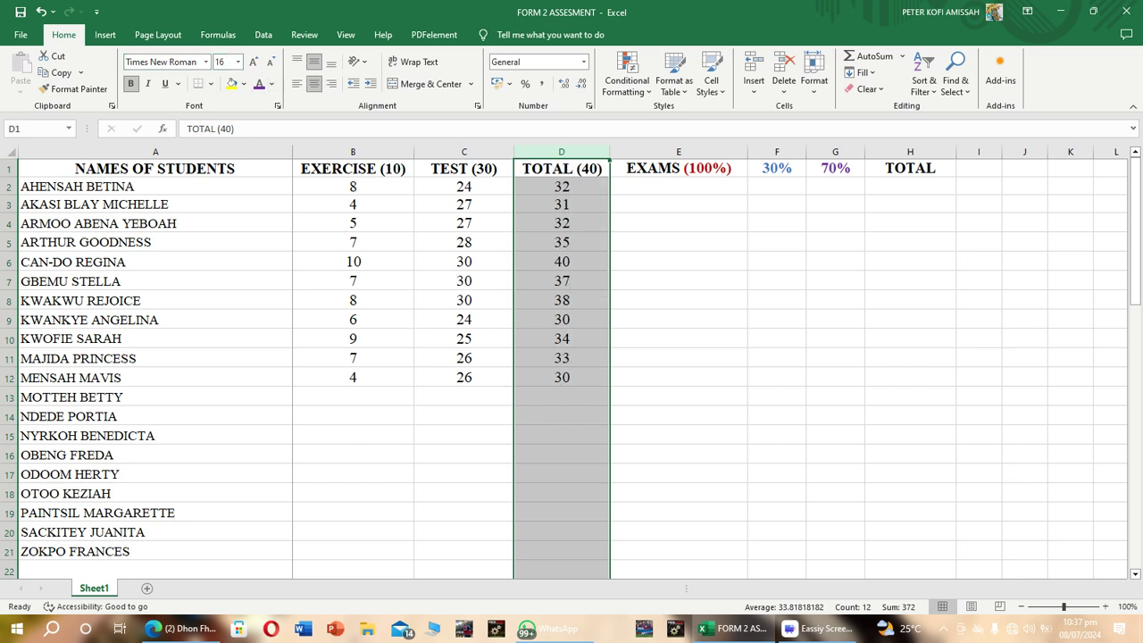
Enter the exam scores 98, 88, 89 and 49 in cells E2 to E5.
{"action": "left_click", "coordinate": [679, 186]}
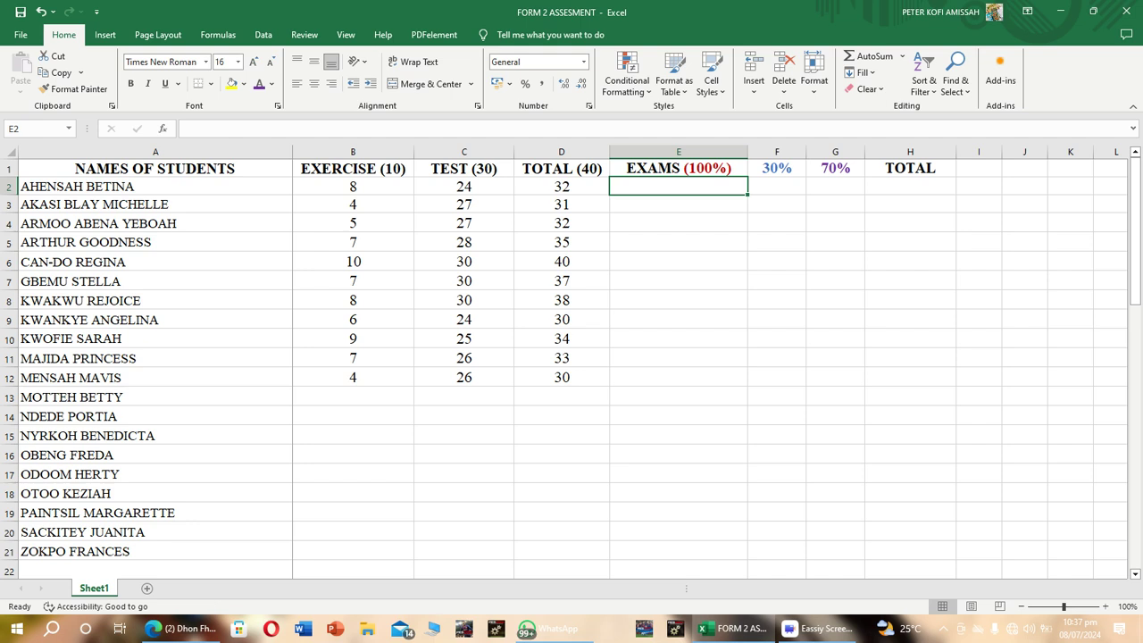
{"action": "type", "text": "98"}
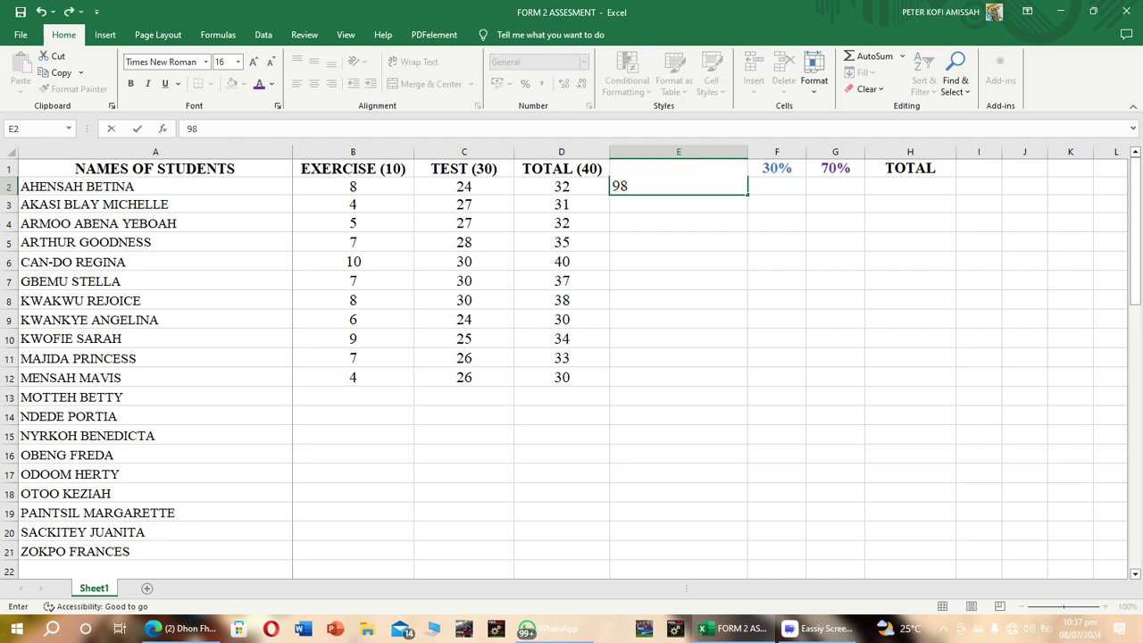
{"action": "key", "text": "Return"}
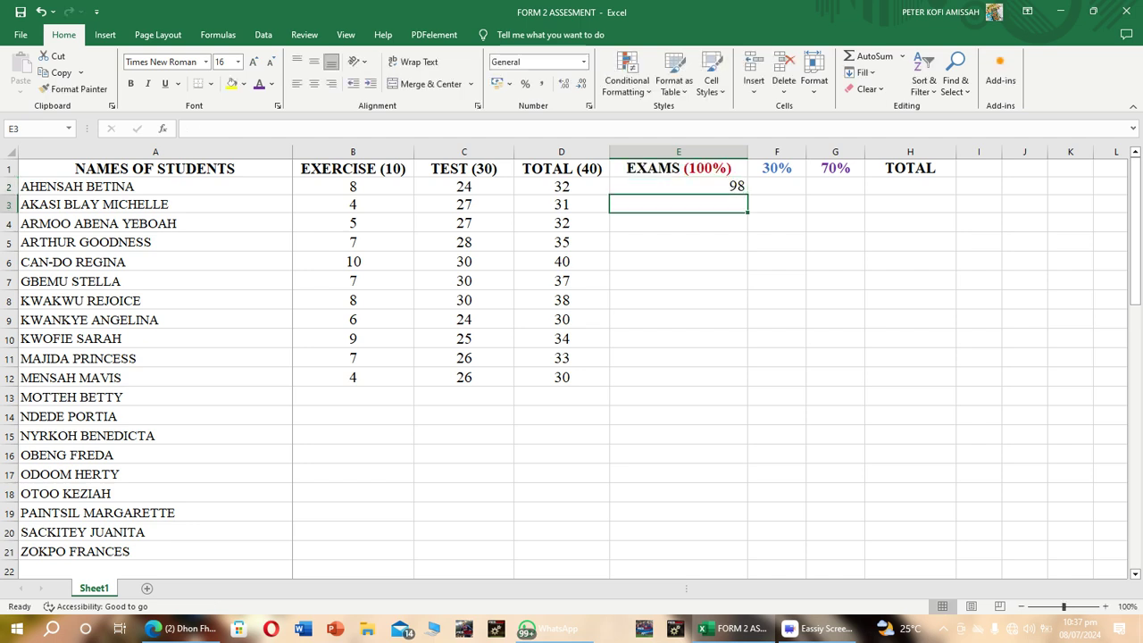
{"action": "type", "text": "88"}
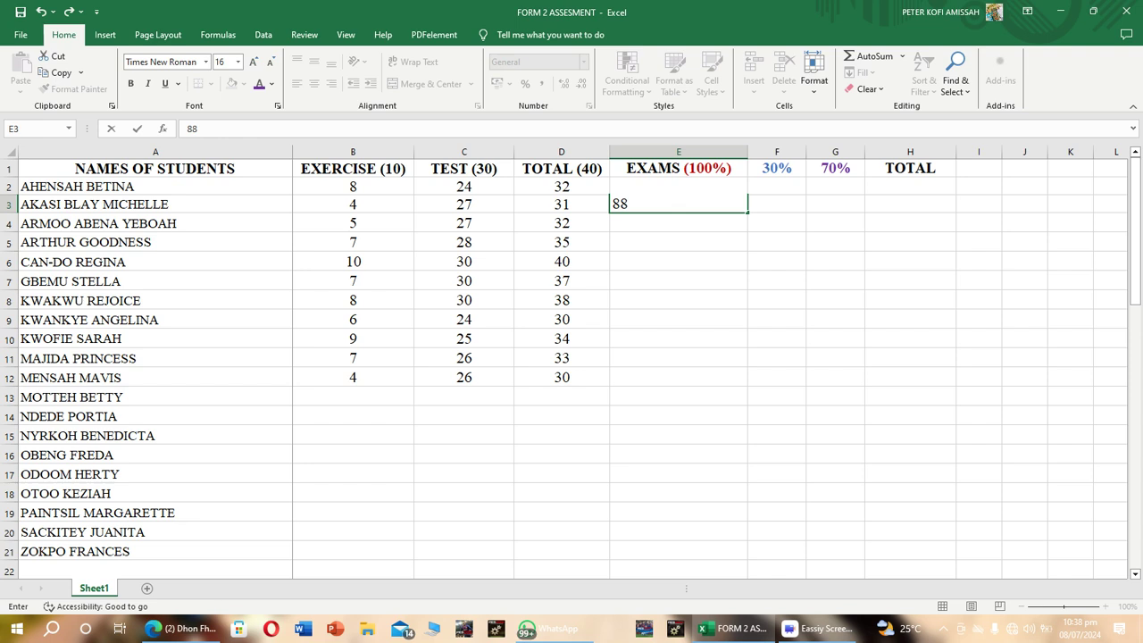
{"action": "key", "text": "Return"}
{"action": "type", "text": "89"}
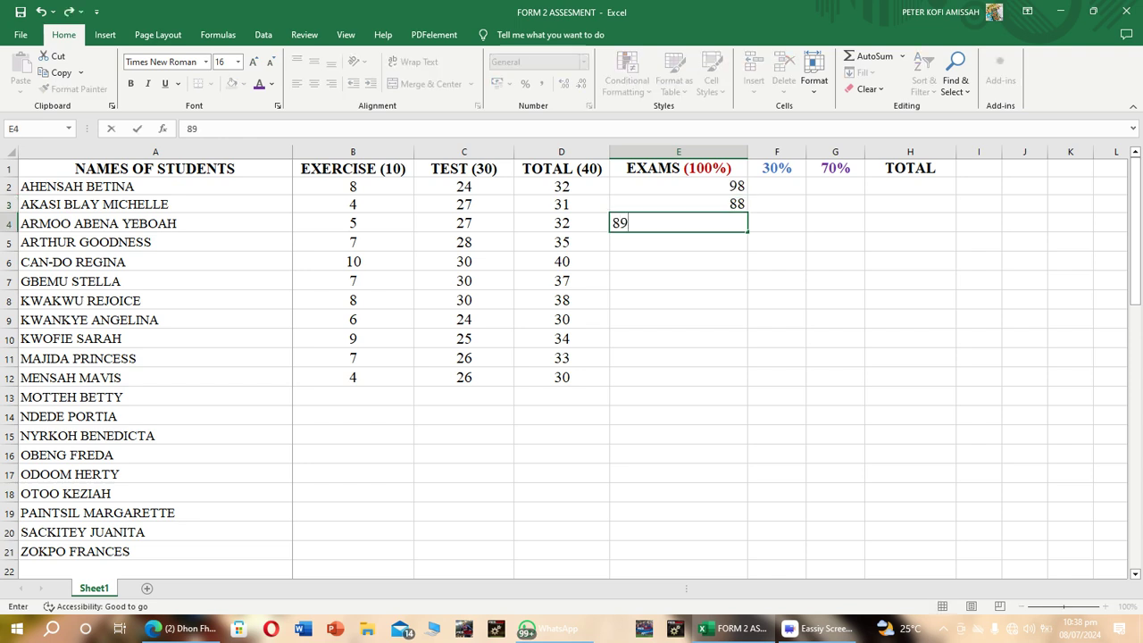
{"action": "key", "text": "Return"}
{"action": "type", "text": "49"}
{"action": "key", "text": "Return"}
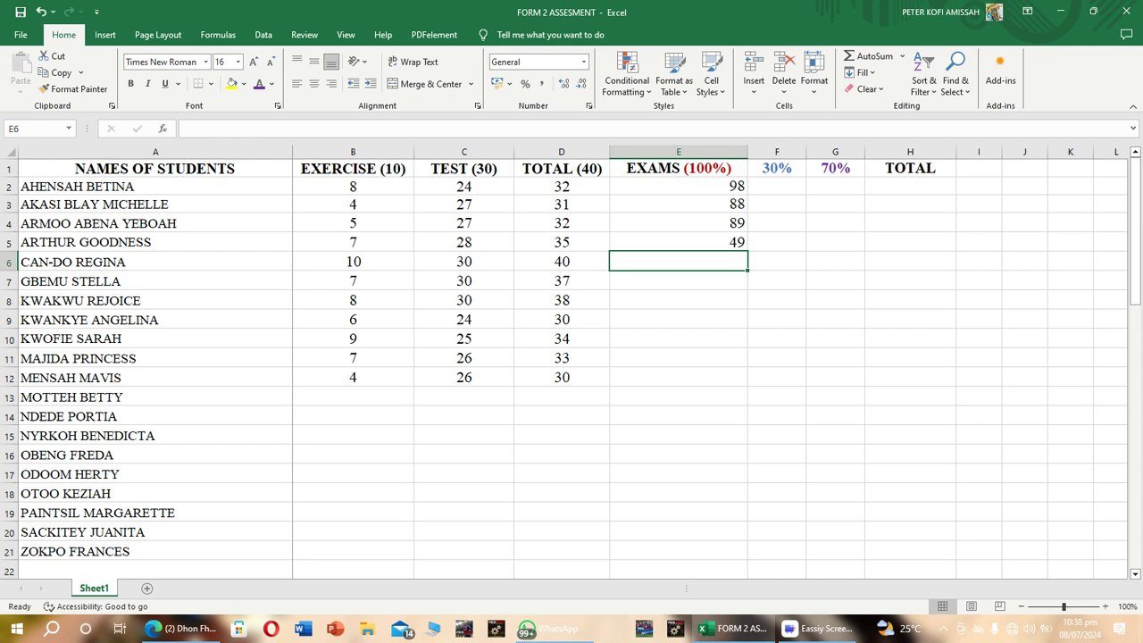
Enter the exam scores 69, 78, 36, 57 and 57 in cells E6 to E10.
{"action": "type", "text": "69"}
{"action": "key", "text": "Return"}
{"action": "type", "text": "78"}
{"action": "key", "text": "Return"}
{"action": "type", "text": "36"}
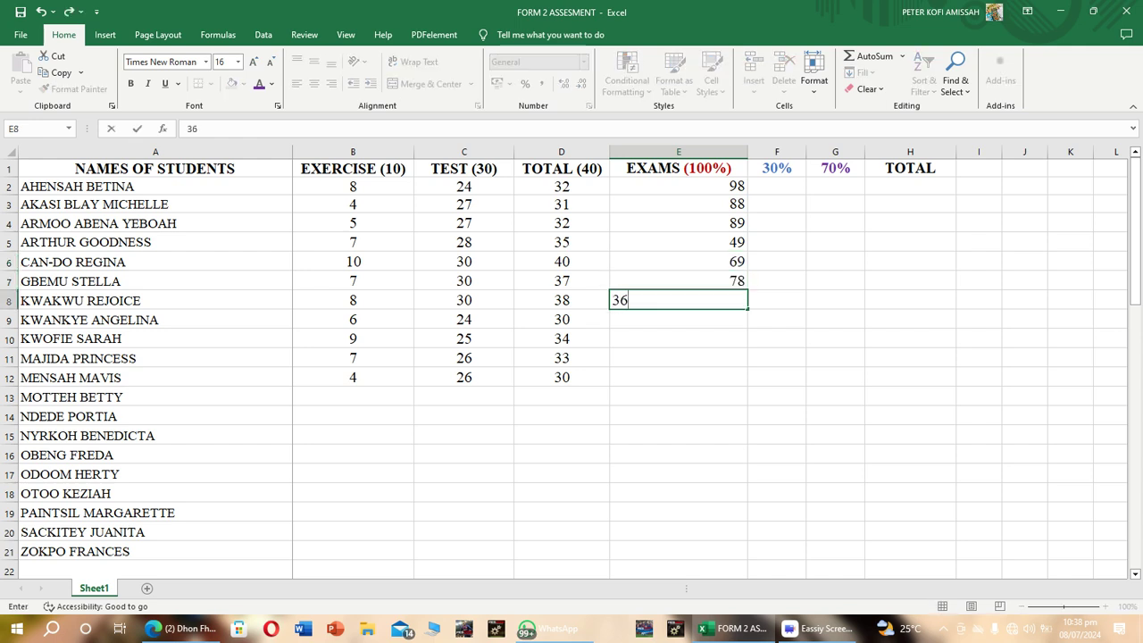
{"action": "key", "text": "Return"}
{"action": "type", "text": "575"}
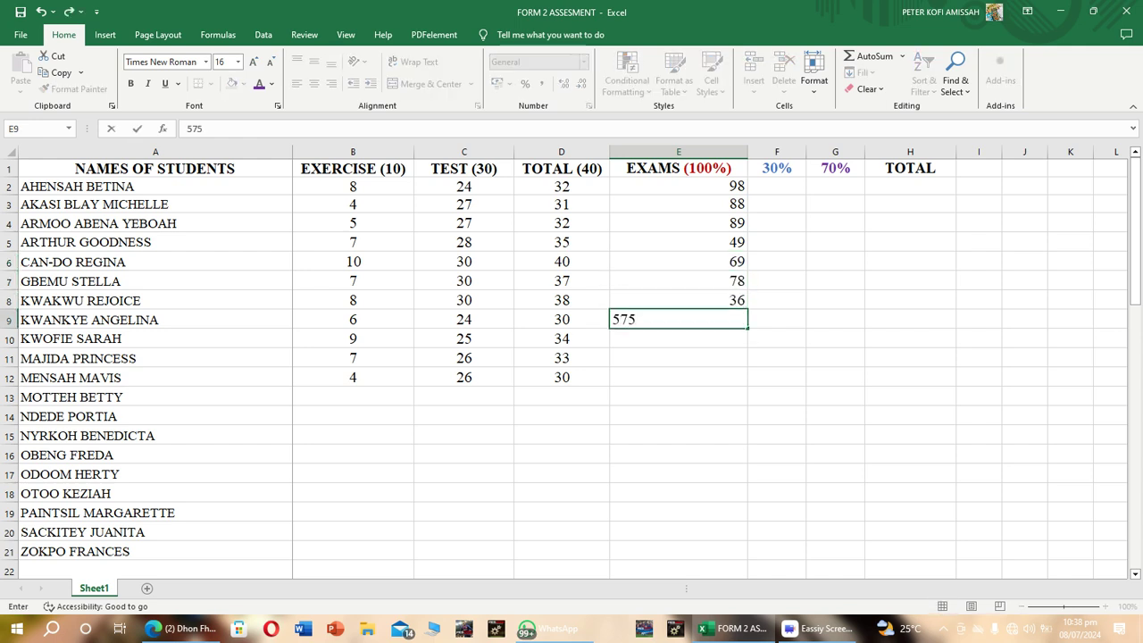
{"action": "key", "text": "BackSpace"}
{"action": "key", "text": "Return"}
{"action": "type", "text": "57"}
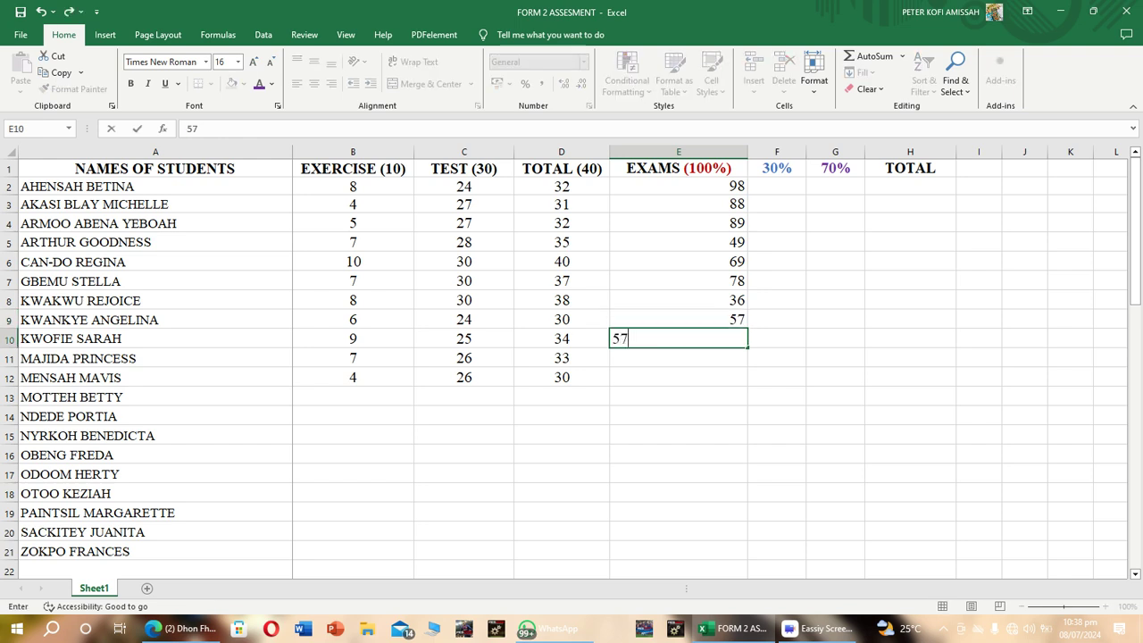
{"action": "key", "text": "Return"}
Enter the exam scores 89 and 90 in cells E11 and E12.
{"action": "type", "text": "47"}
{"action": "key", "text": "BackSpace"}
{"action": "key", "text": "BackSpace"}
{"action": "type", "text": "89"}
{"action": "key", "text": "Return"}
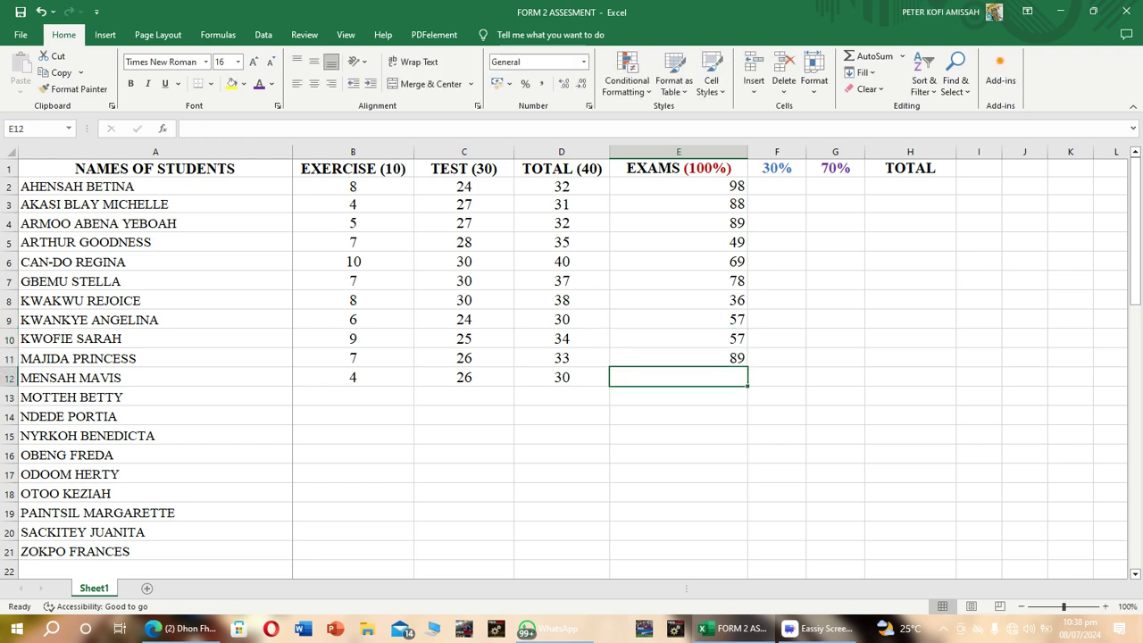
{"action": "type", "text": "89"}
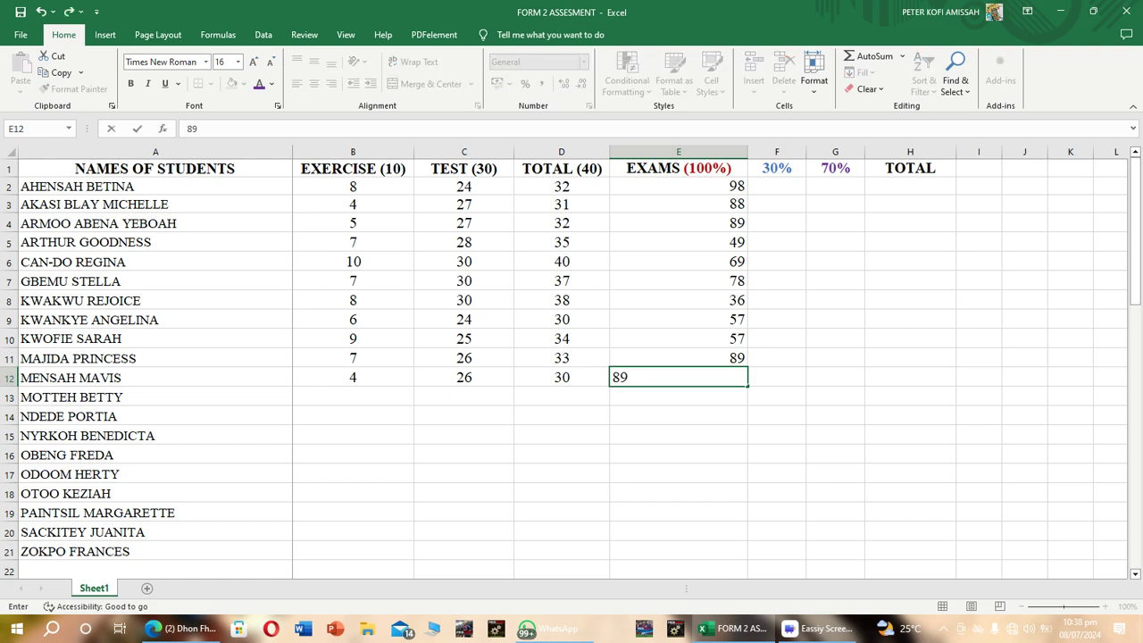
{"action": "key", "text": "BackSpace"}
{"action": "key", "text": "BackSpace"}
{"action": "type", "text": "90"}
{"action": "key", "text": "Return"}
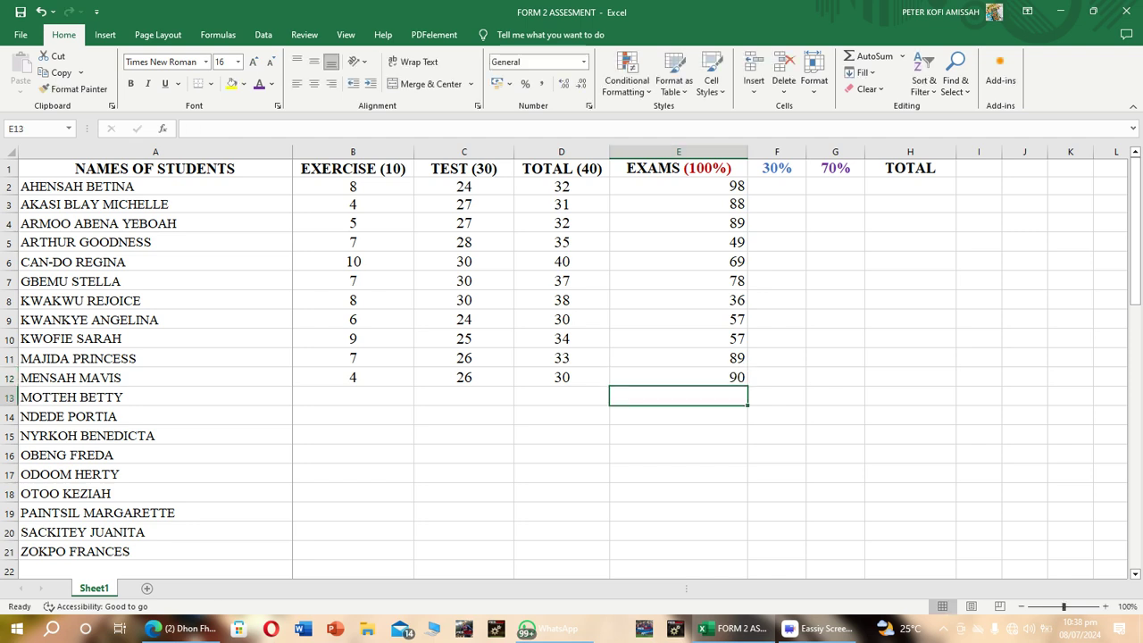
Apply data validation to the entire EXAMS (100%) column, allowing only whole numbers between 0 and 100.
{"action": "left_click", "coordinate": [678, 152]}
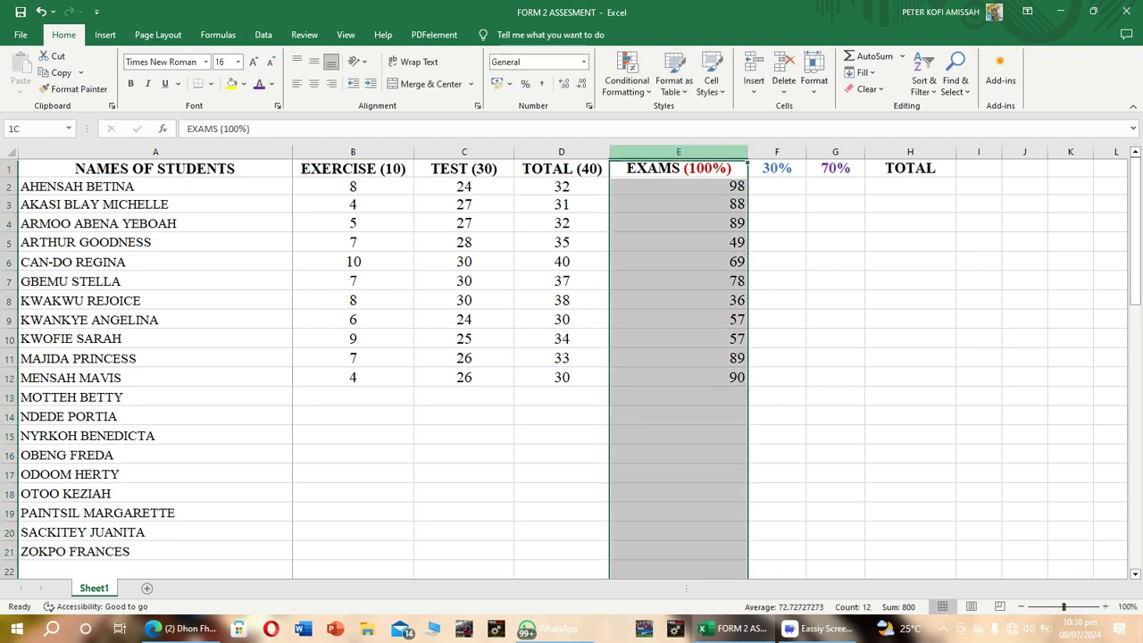
{"action": "left_click", "coordinate": [263, 35]}
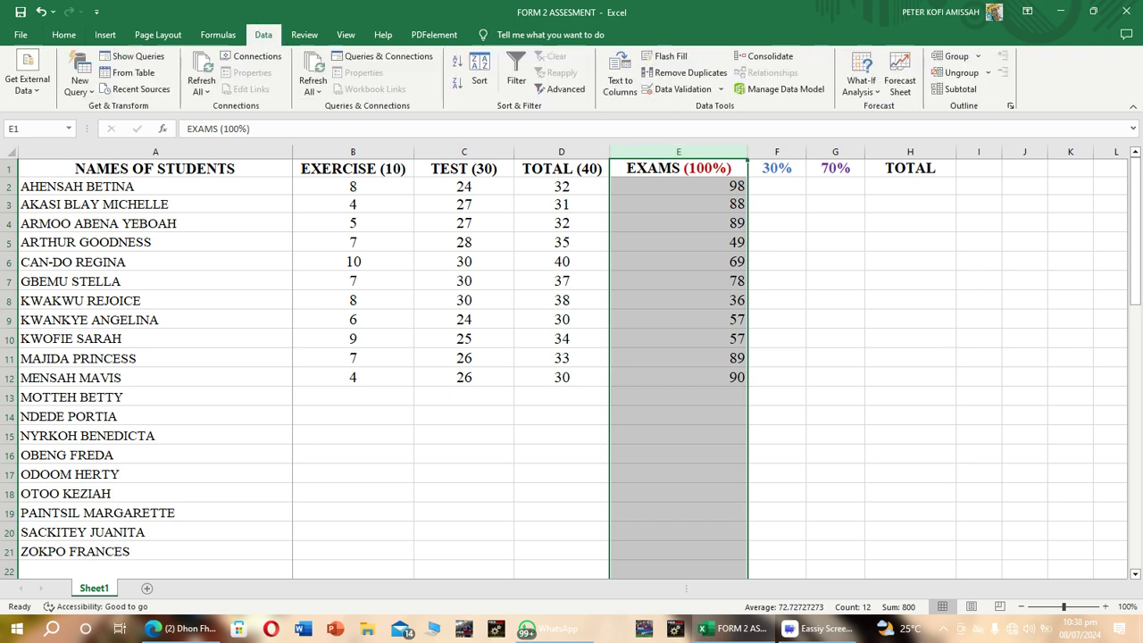
{"action": "left_click", "coordinate": [678, 88]}
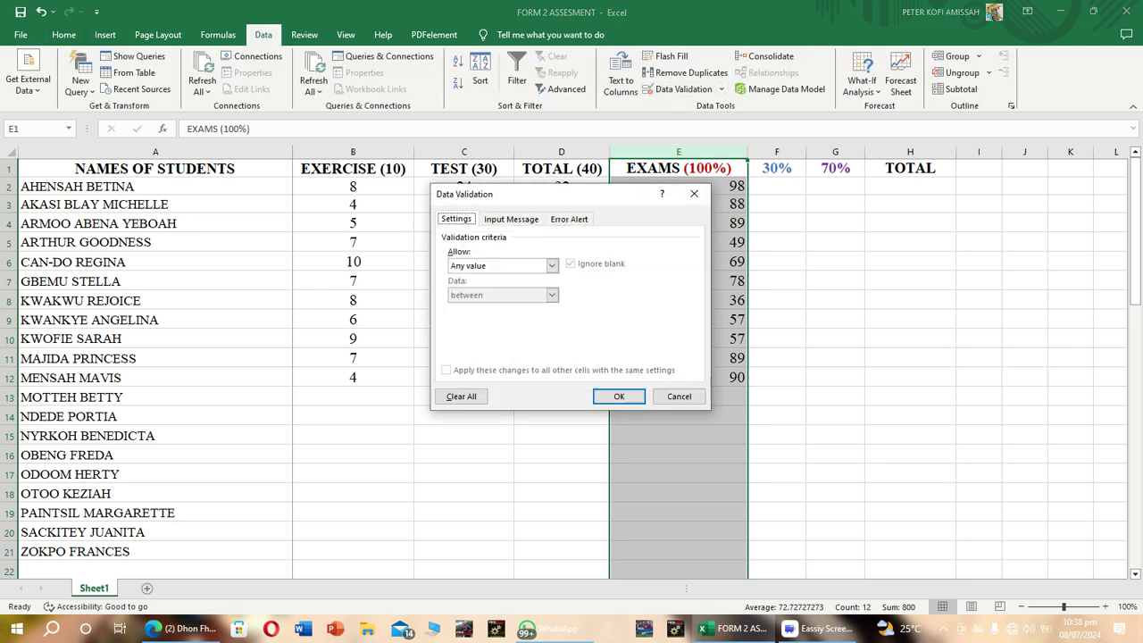
{"action": "left_click", "coordinate": [552, 265]}
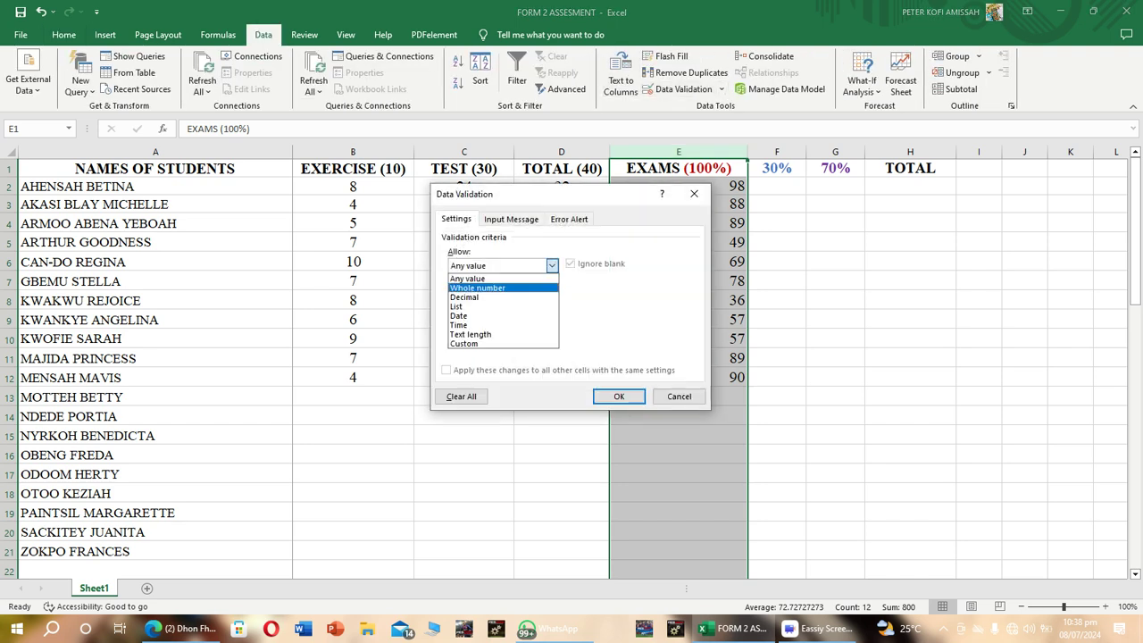
{"action": "left_click", "coordinate": [502, 287]}
{"action": "left_click", "coordinate": [527, 324]}
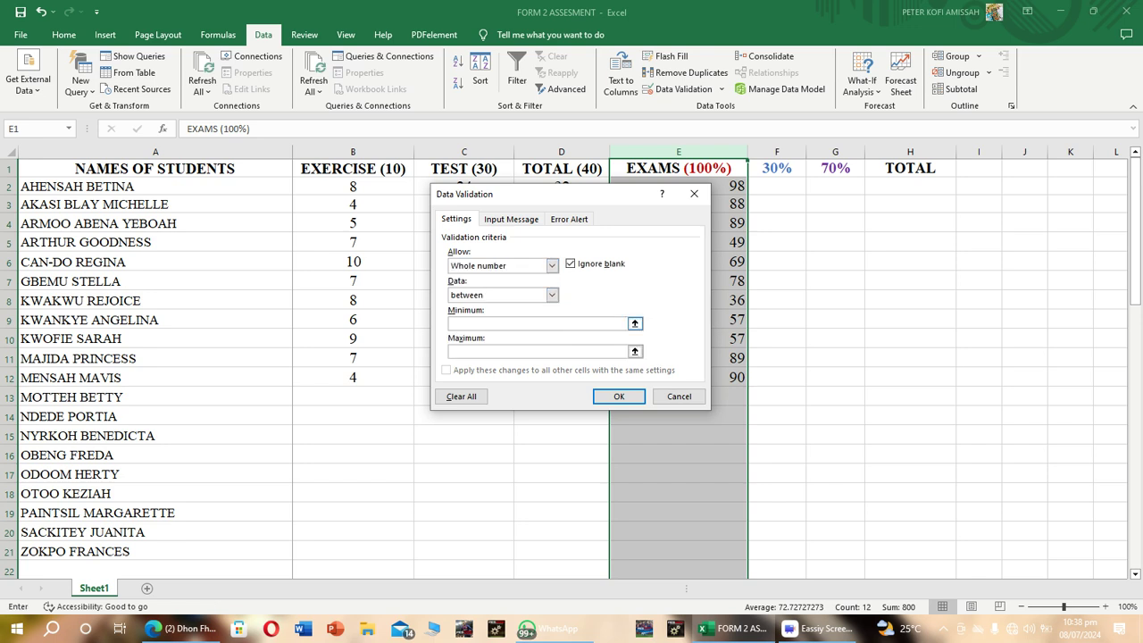
{"action": "type", "text": "0"}
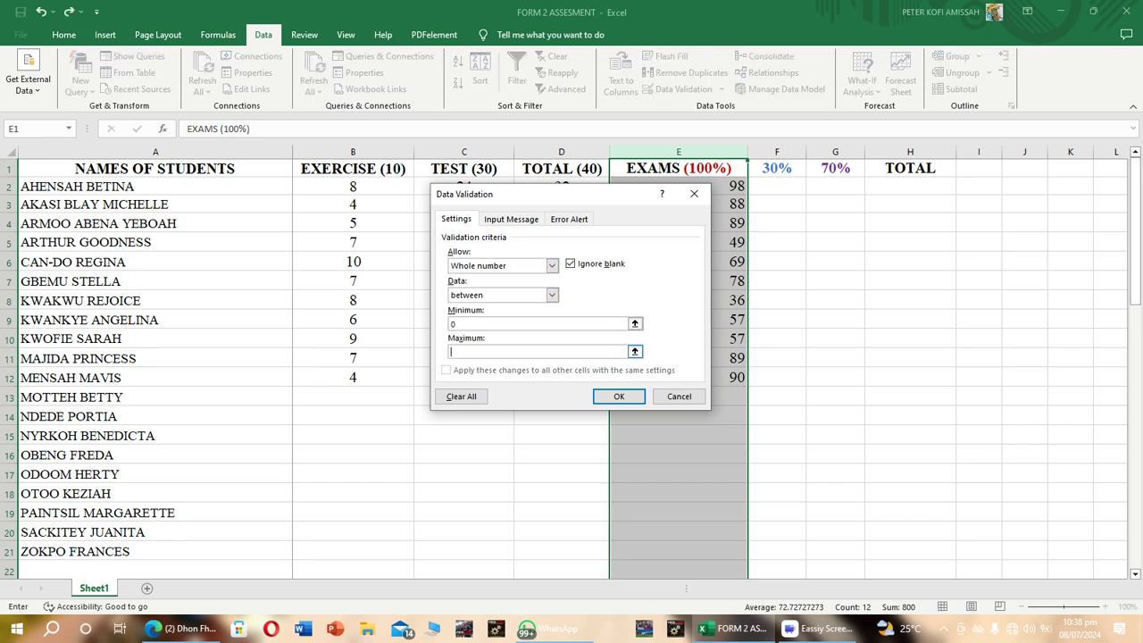
{"action": "type", "text": "100"}
{"action": "left_click", "coordinate": [618, 396]}
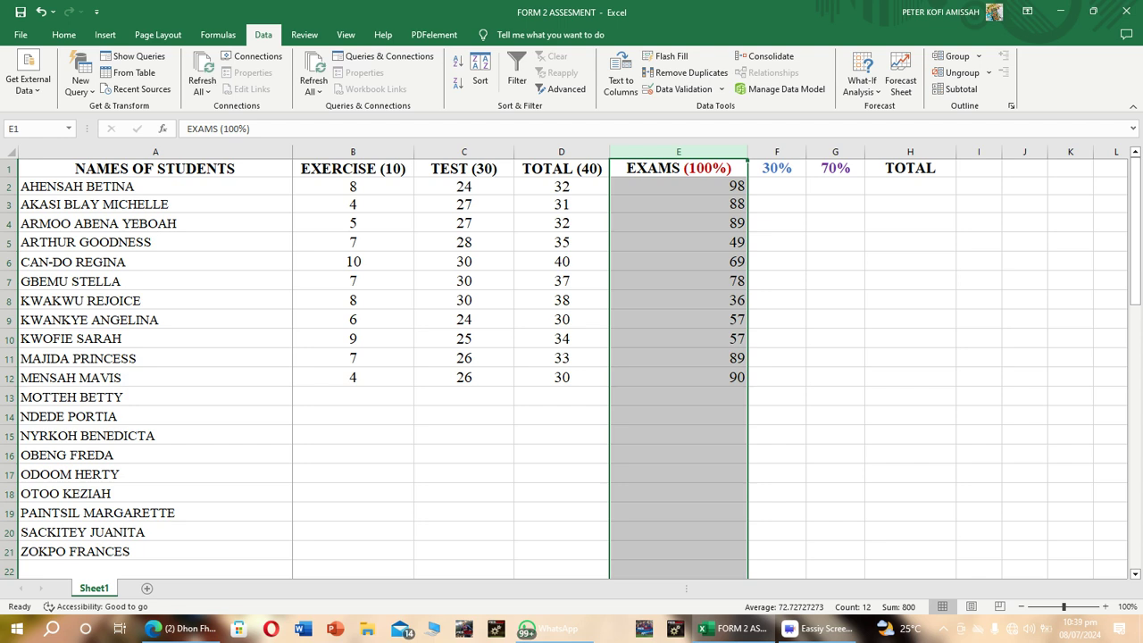
Enter the formula =(D2/40)*30 in cell F2 and fill it down to F12.
{"action": "left_click", "coordinate": [777, 186]}
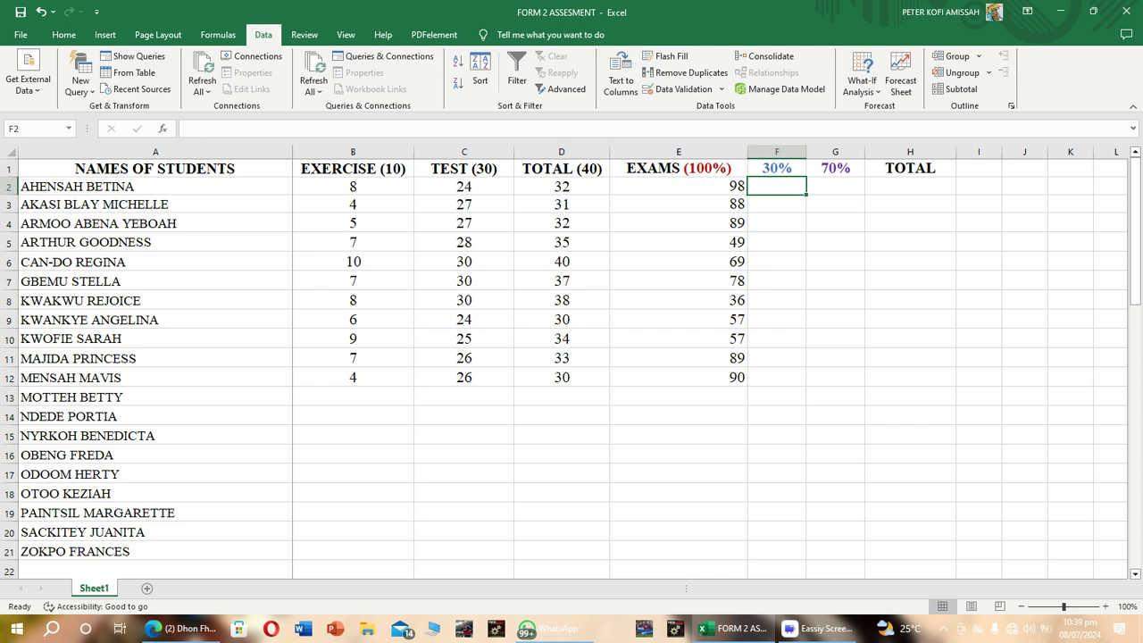
{"action": "type", "text": "="}
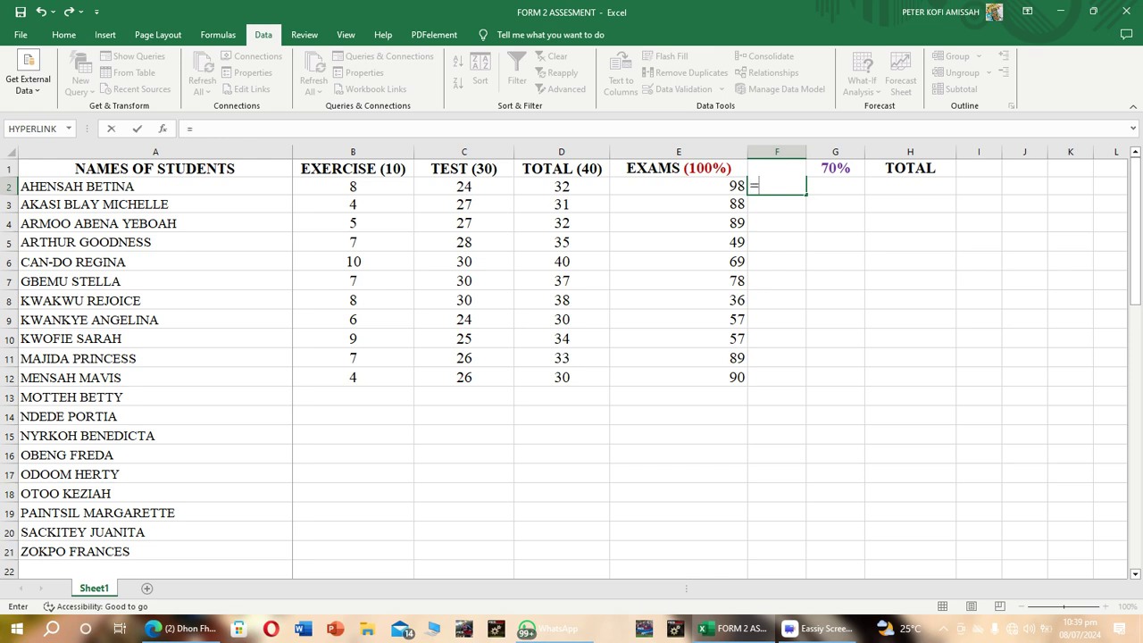
{"action": "type", "text": "(D"}
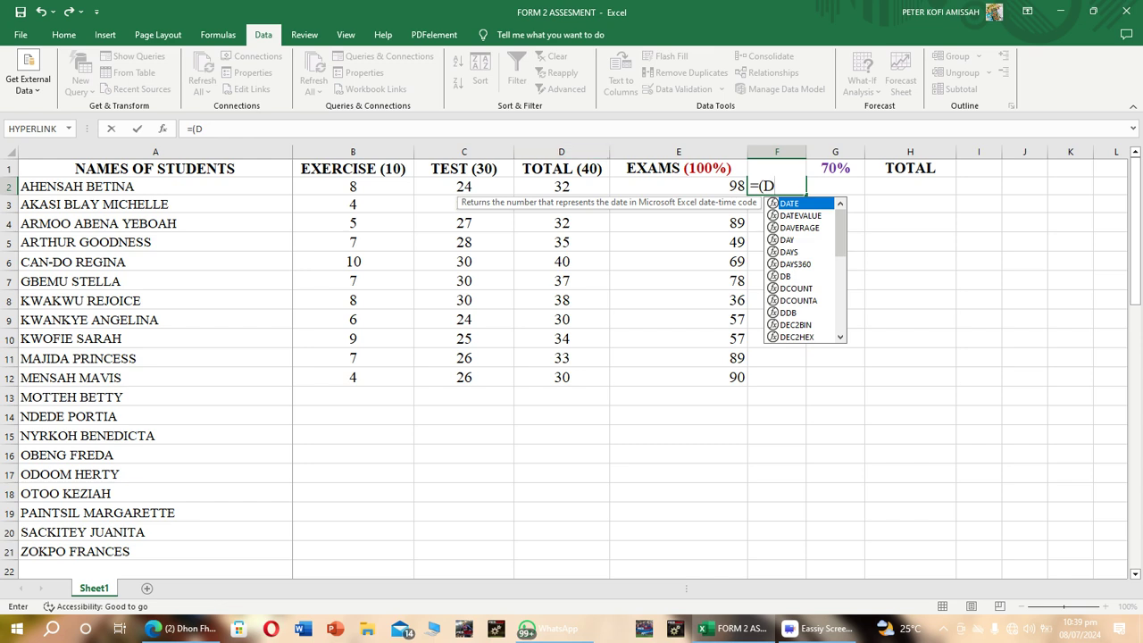
{"action": "type", "text": "2"}
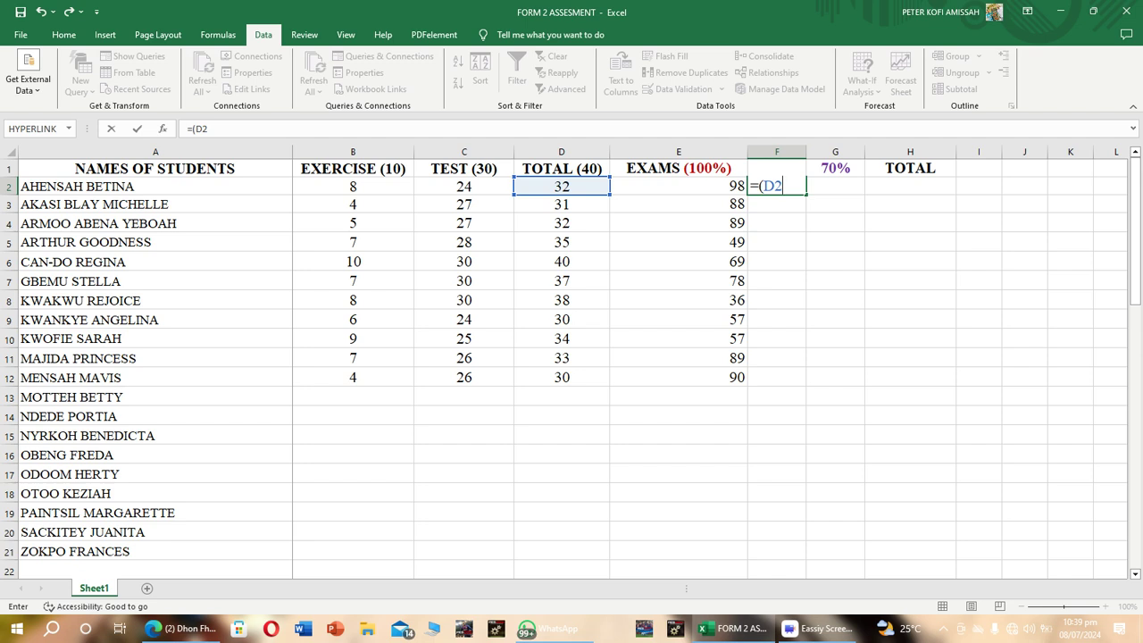
{"action": "type", "text": "?"}
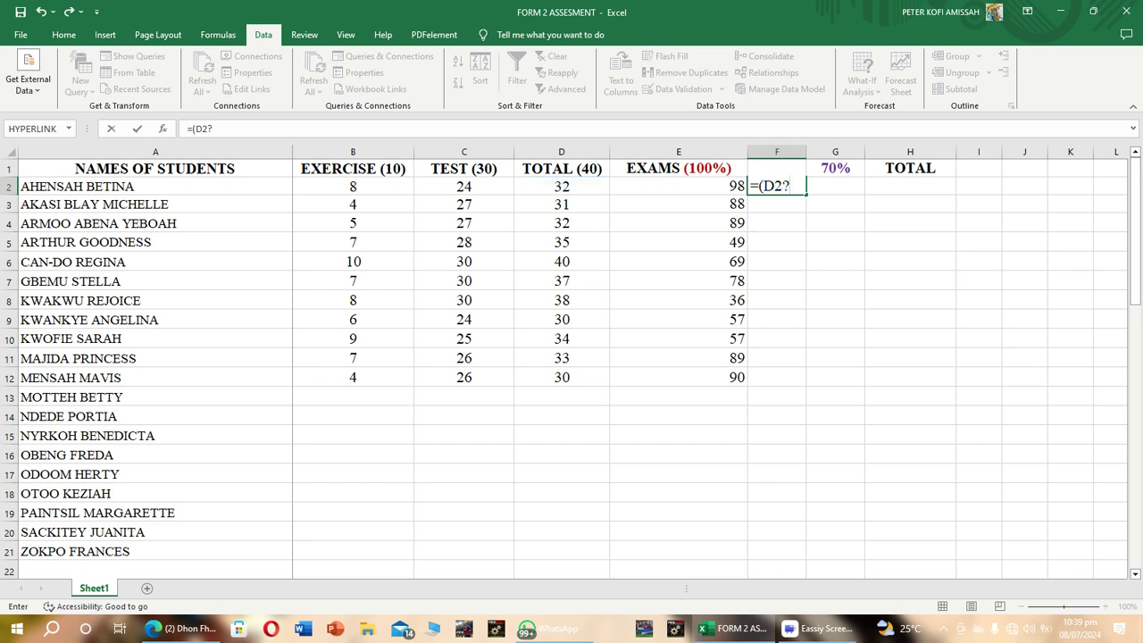
{"action": "key", "text": "BackSpace"}
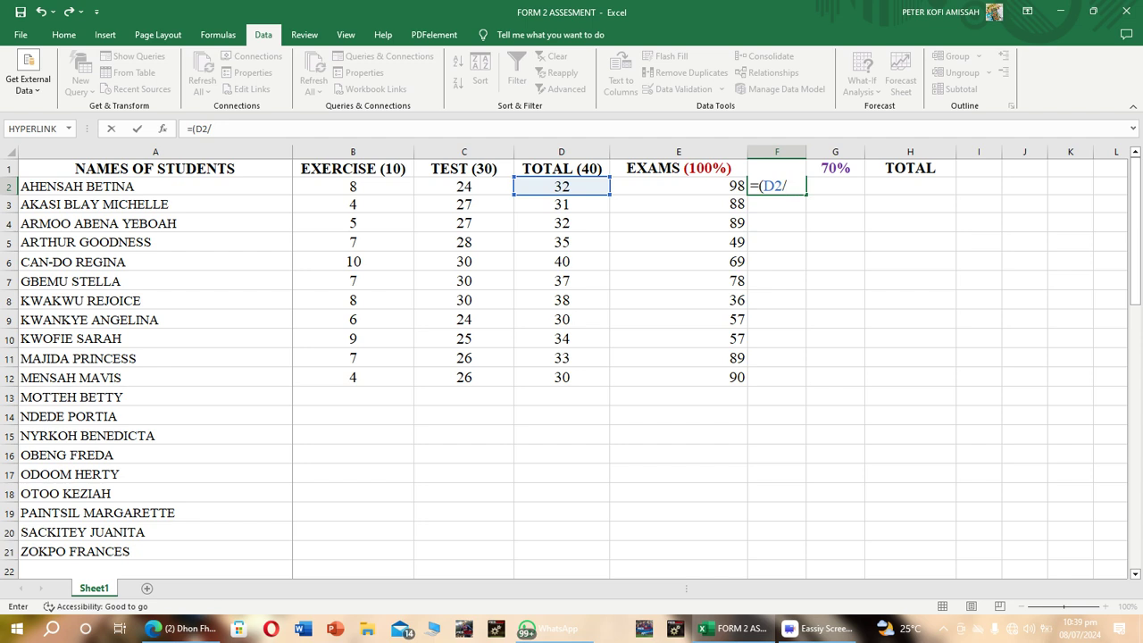
{"action": "type", "text": "3"}
{"action": "key", "text": "BackSpace"}
{"action": "type", "text": "40"}
{"action": "type", "text": ")"}
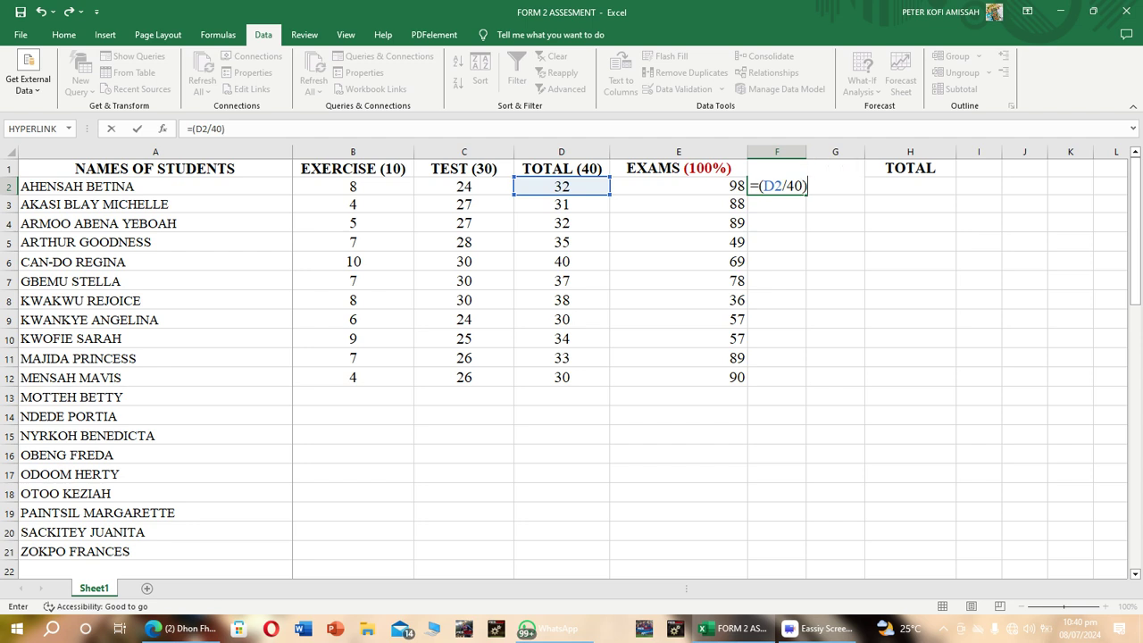
{"action": "type", "text": "*30"}
{"action": "key", "text": "Return"}
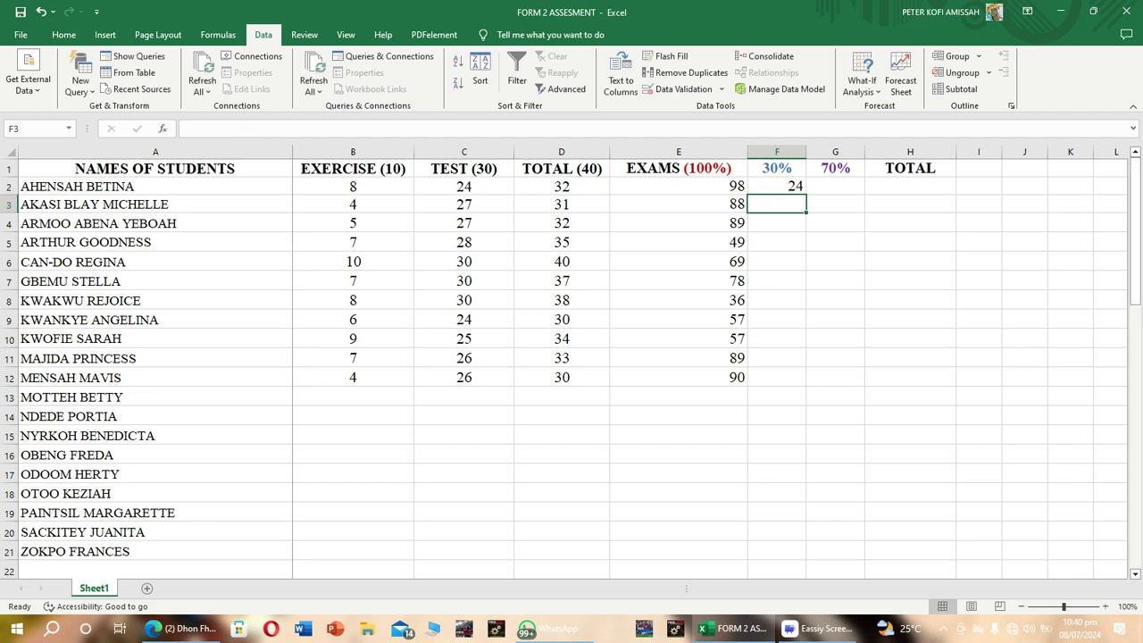
{"action": "left_click", "coordinate": [777, 186]}
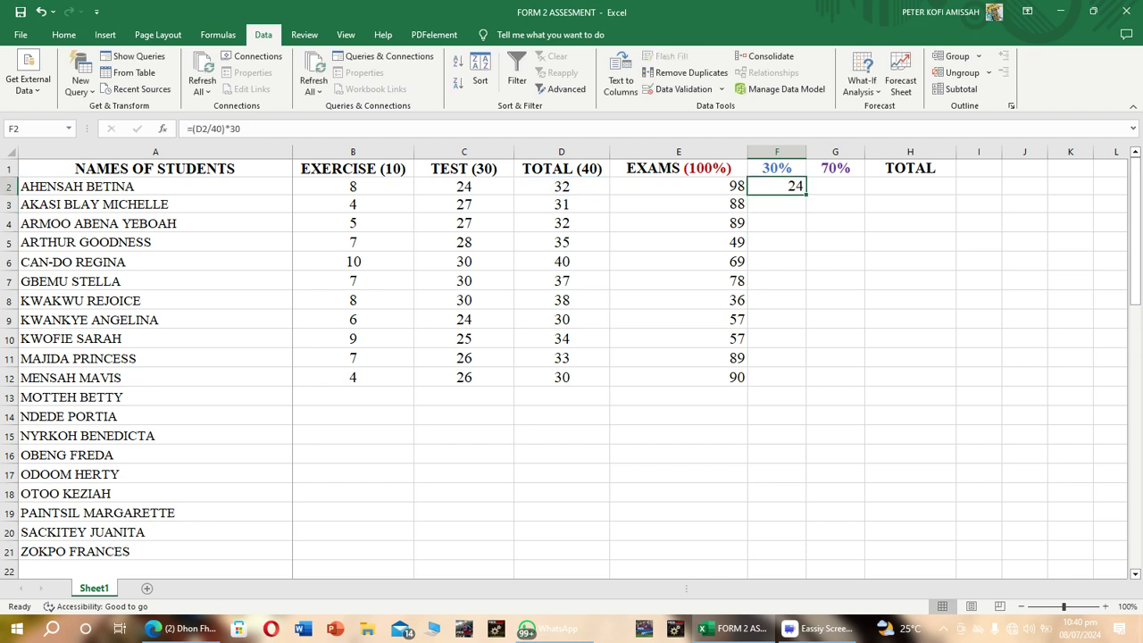
{"action": "left_click_drag", "start_coordinate": [806, 195], "coordinate": [802, 384]}
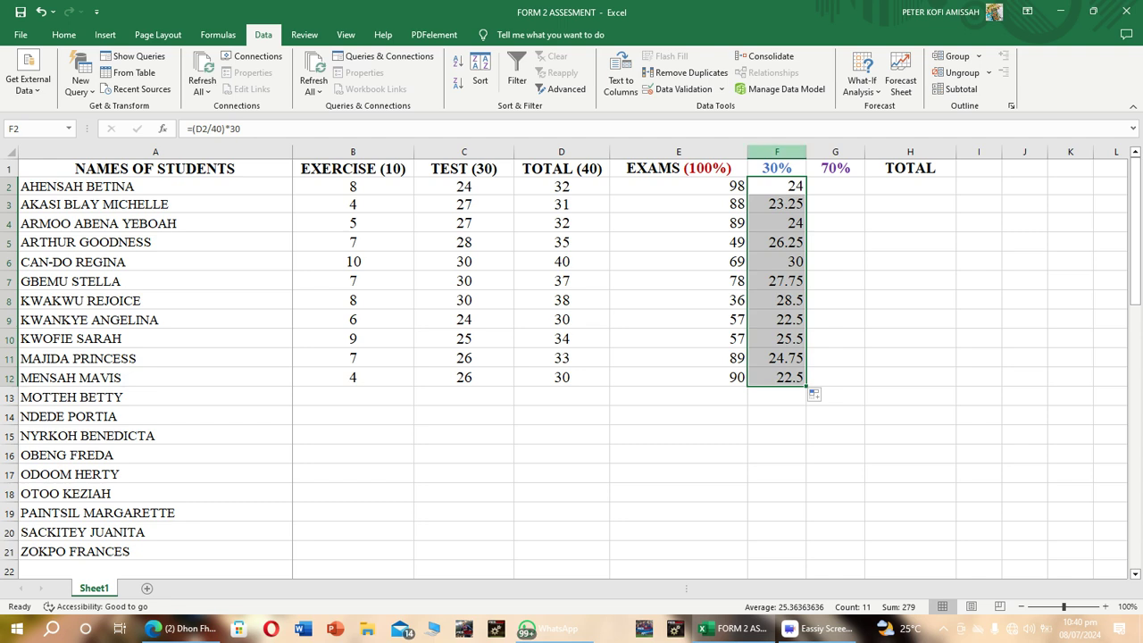
Apply data validation to the entire 30% column, allowing only whole numbers between 0 and 30.
{"action": "left_click", "coordinate": [776, 152]}
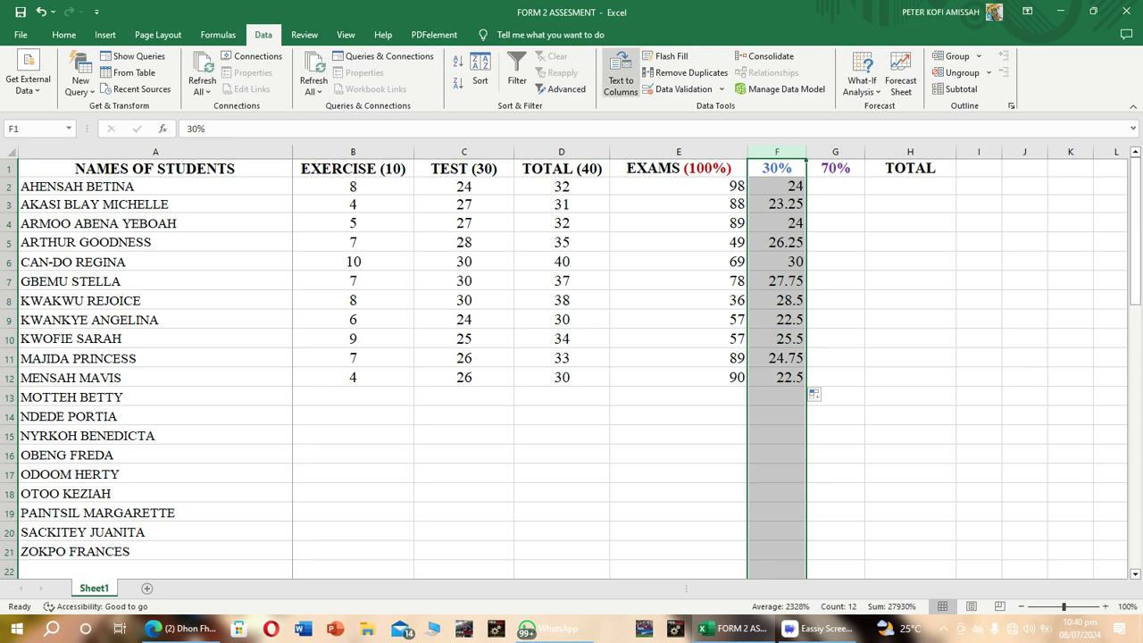
{"action": "left_click", "coordinate": [678, 88]}
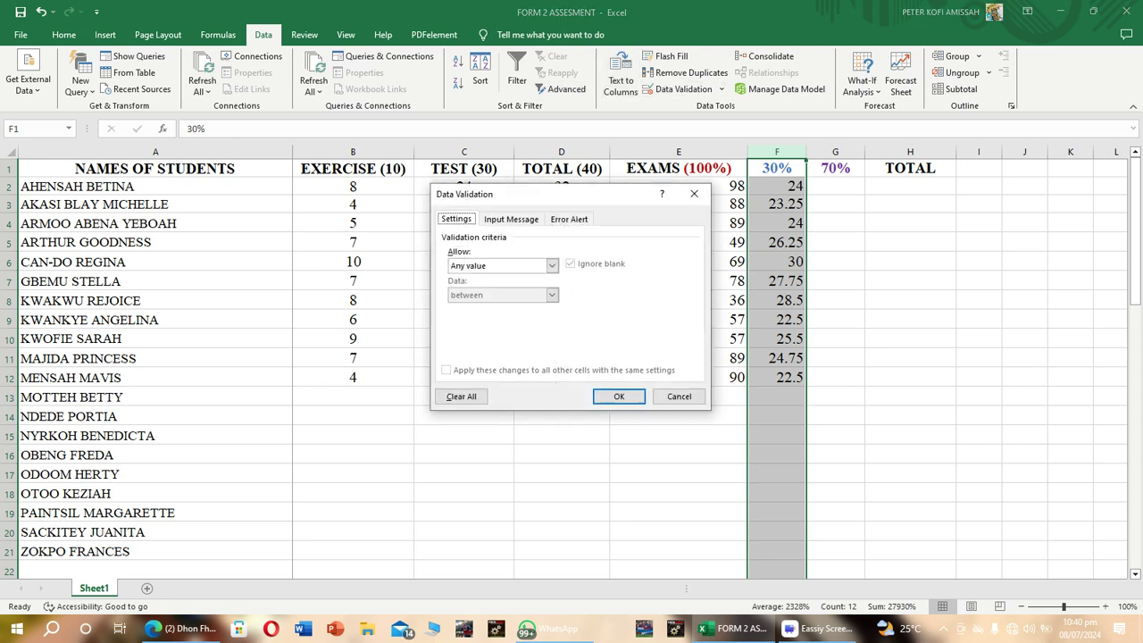
{"action": "left_click", "coordinate": [552, 265]}
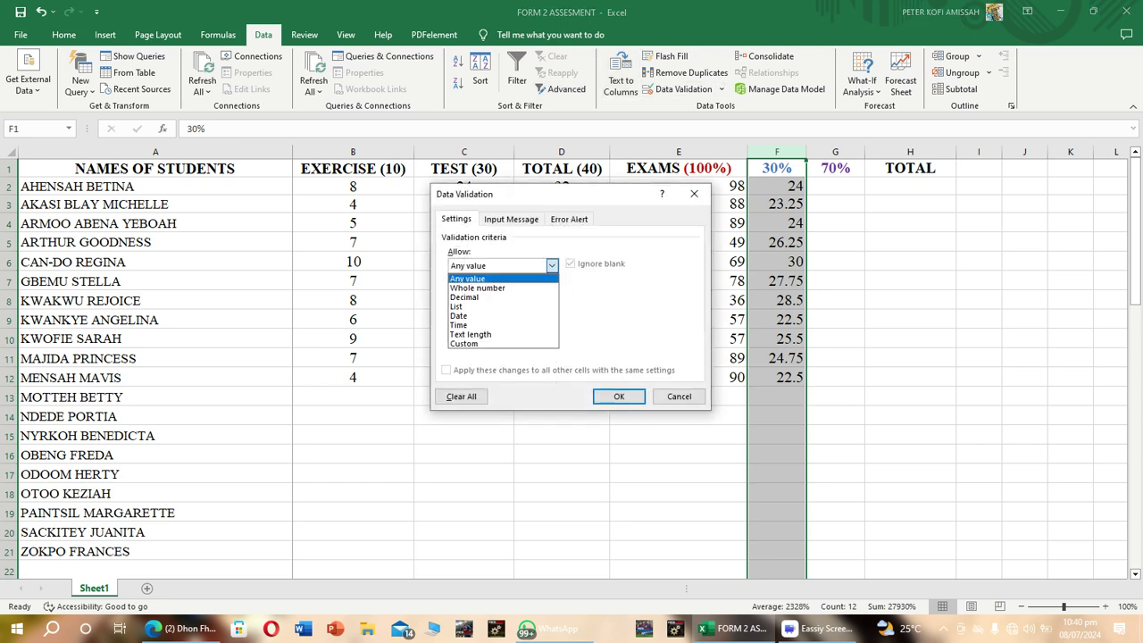
{"action": "left_click", "coordinate": [533, 288]}
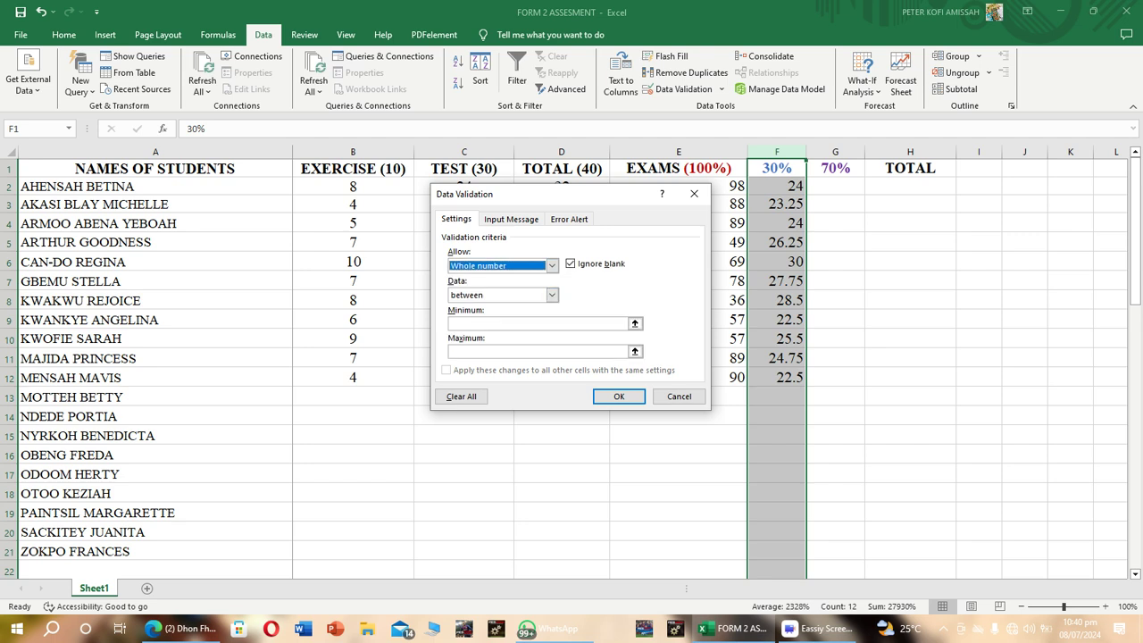
{"action": "left_click", "coordinate": [551, 266]}
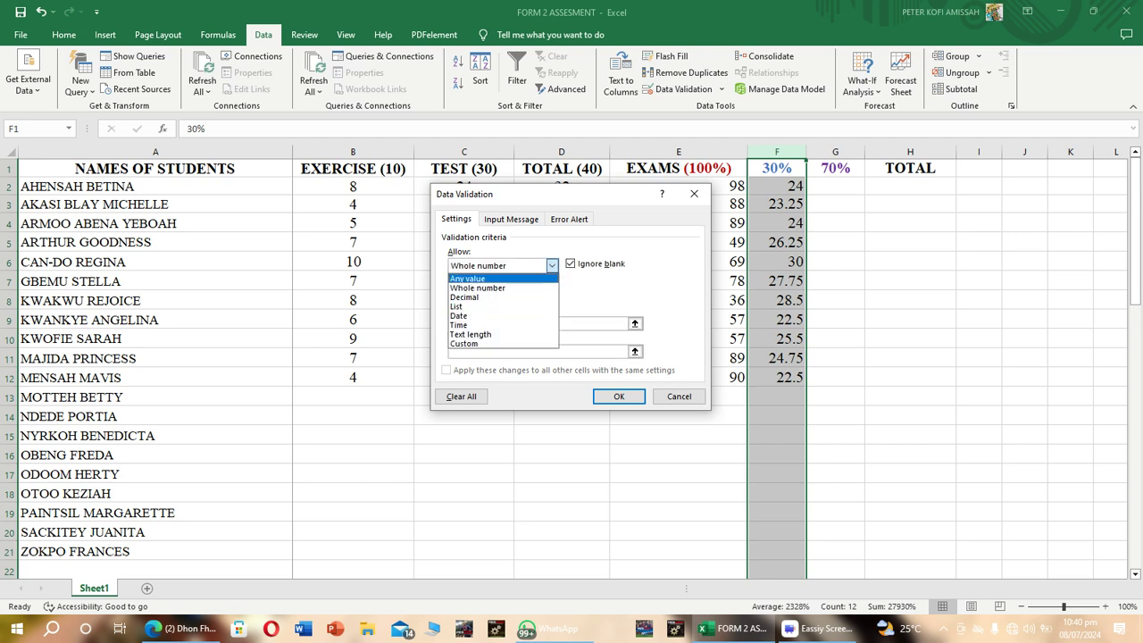
{"action": "left_click", "coordinate": [552, 266]}
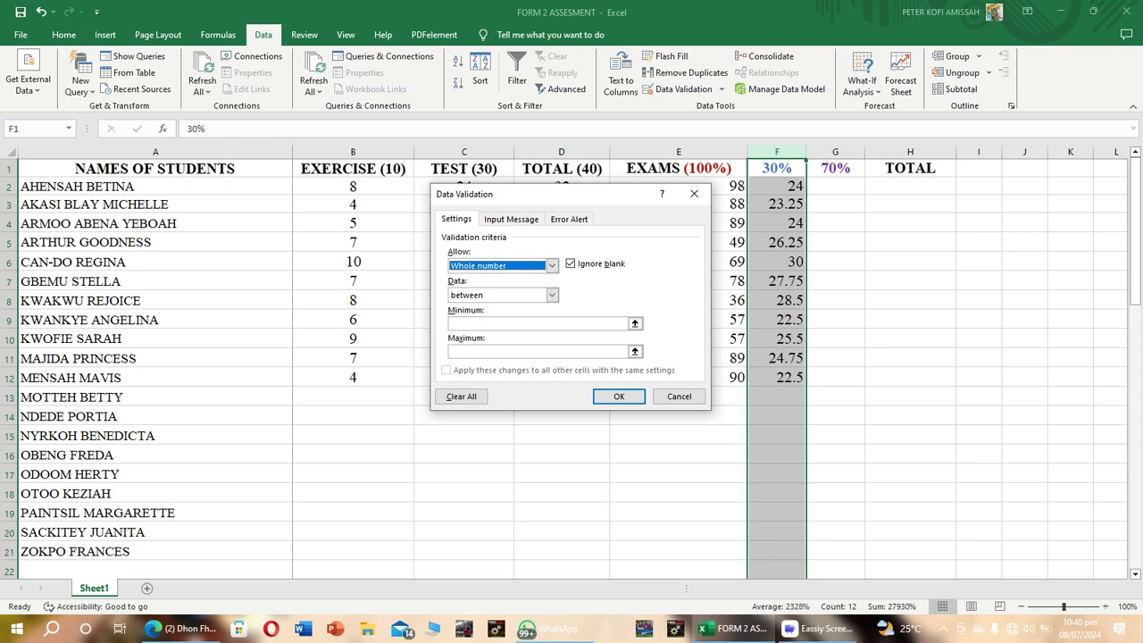
{"action": "left_click", "coordinate": [537, 324]}
{"action": "type", "text": "0"}
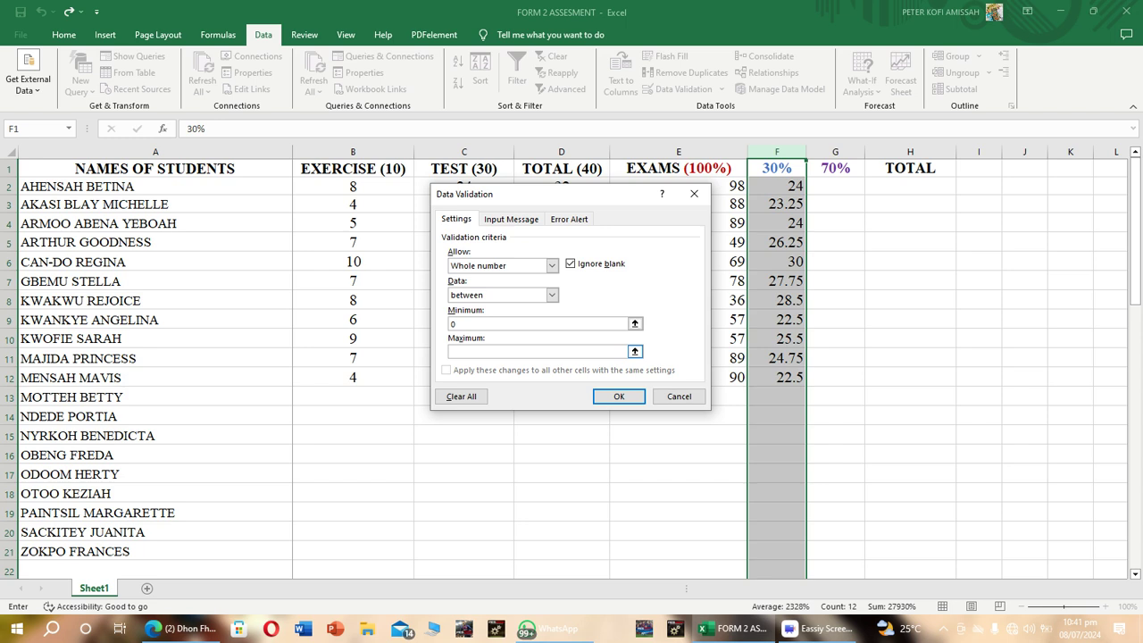
{"action": "type", "text": "30"}
{"action": "key", "text": "Return"}
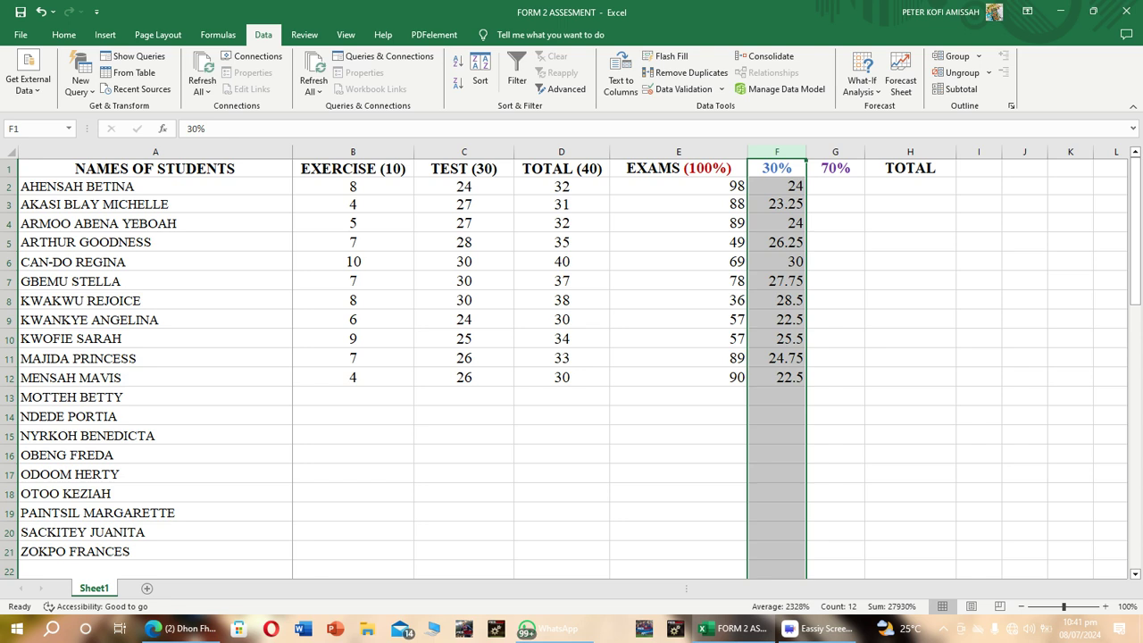
Try to enter the 70% formula =E2/100)*70 in cell G2.
{"action": "left_click", "coordinate": [836, 169]}
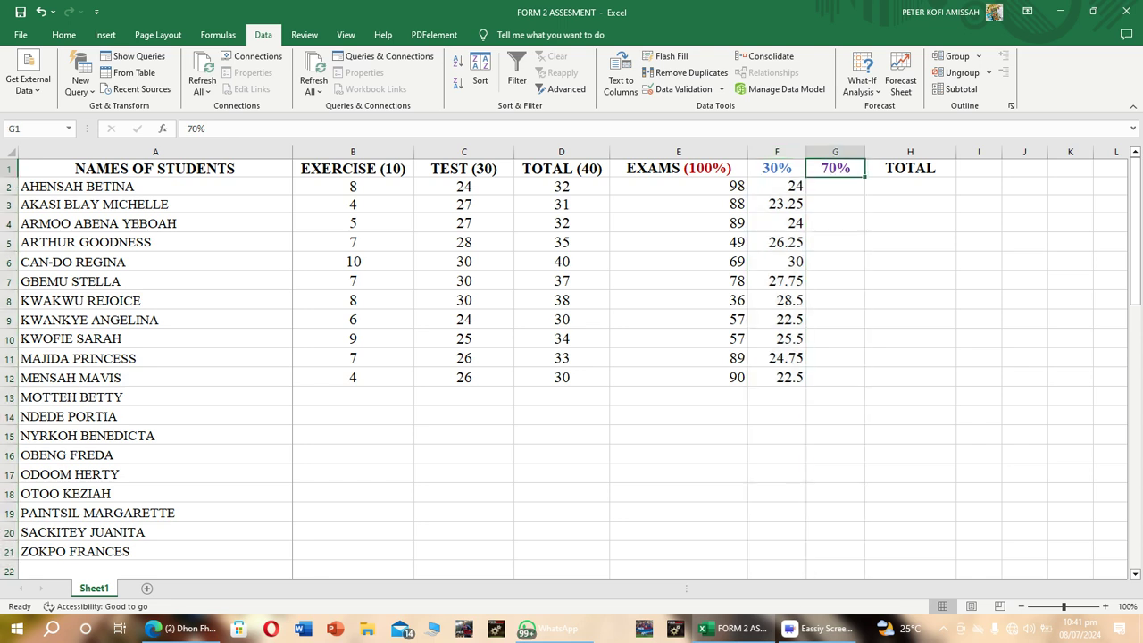
{"action": "left_click", "coordinate": [836, 187]}
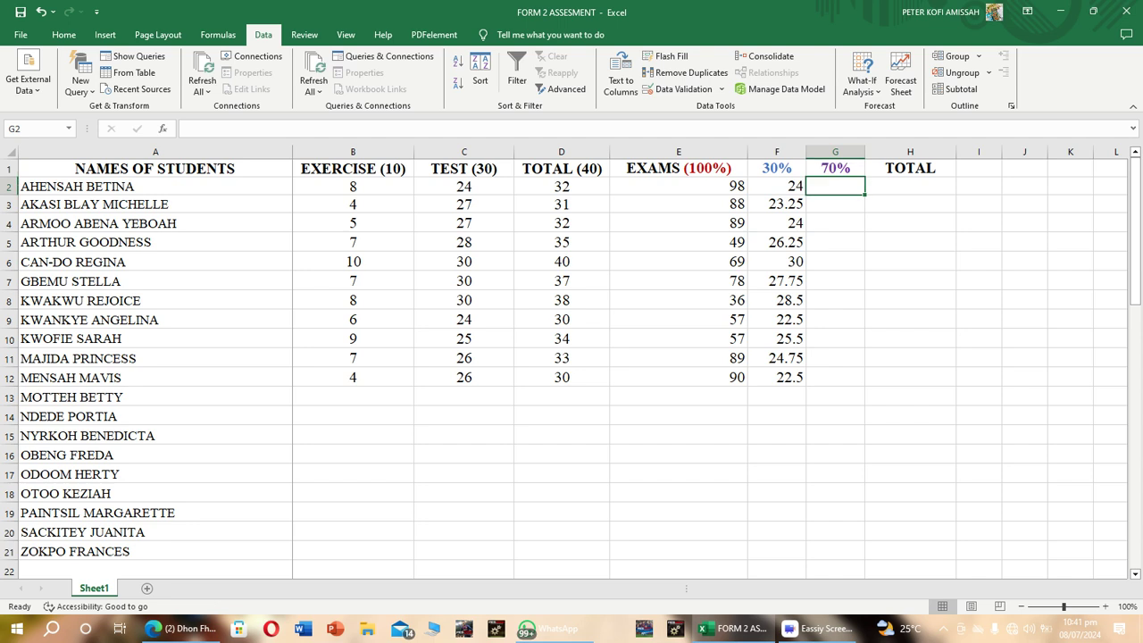
{"action": "type", "text": "="}
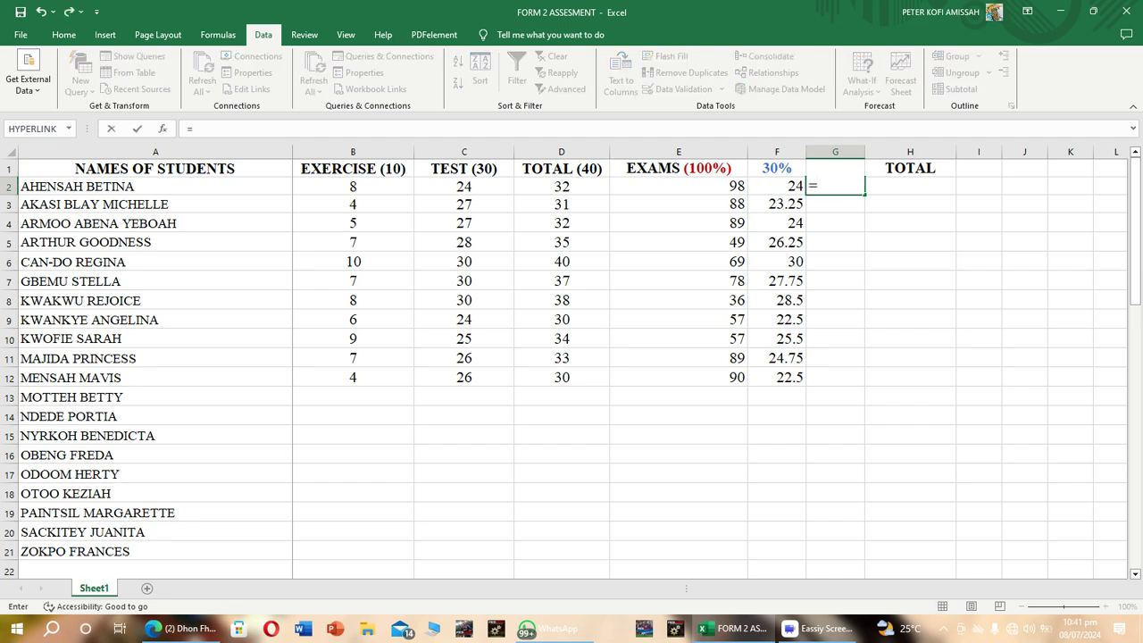
{"action": "type", "text": "G"}
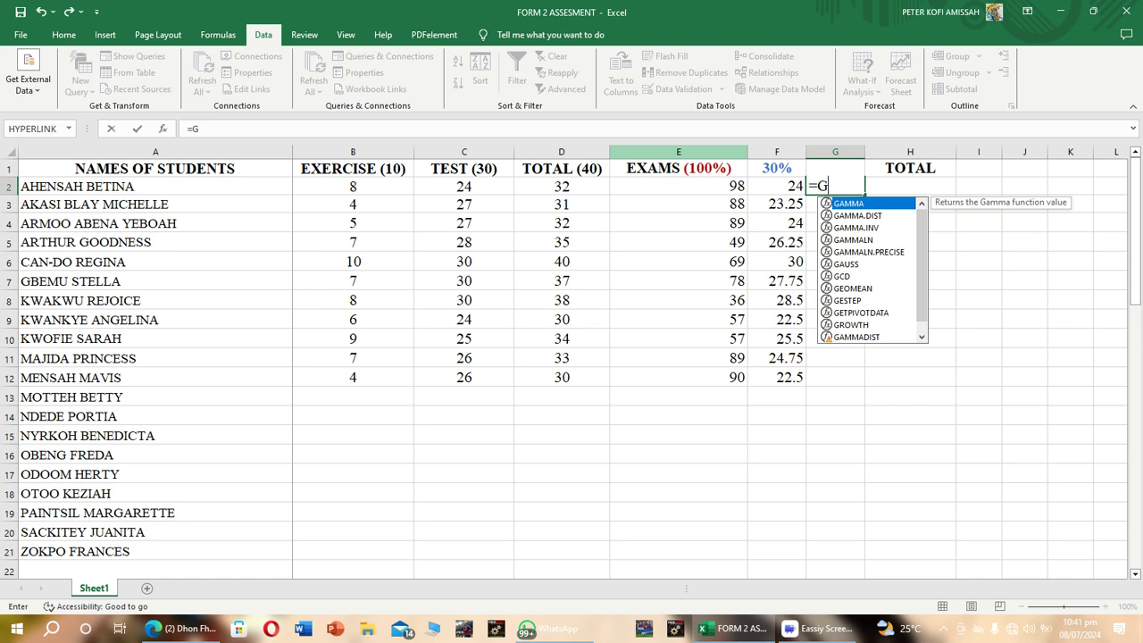
{"action": "key", "text": "BackSpace"}
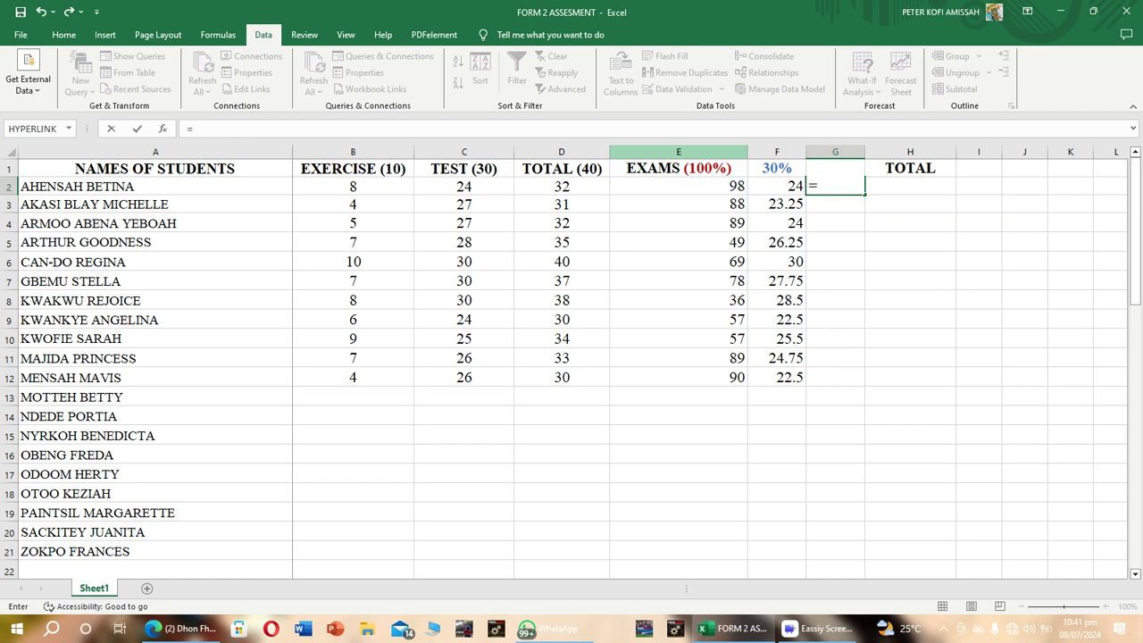
{"action": "type", "text": "E"}
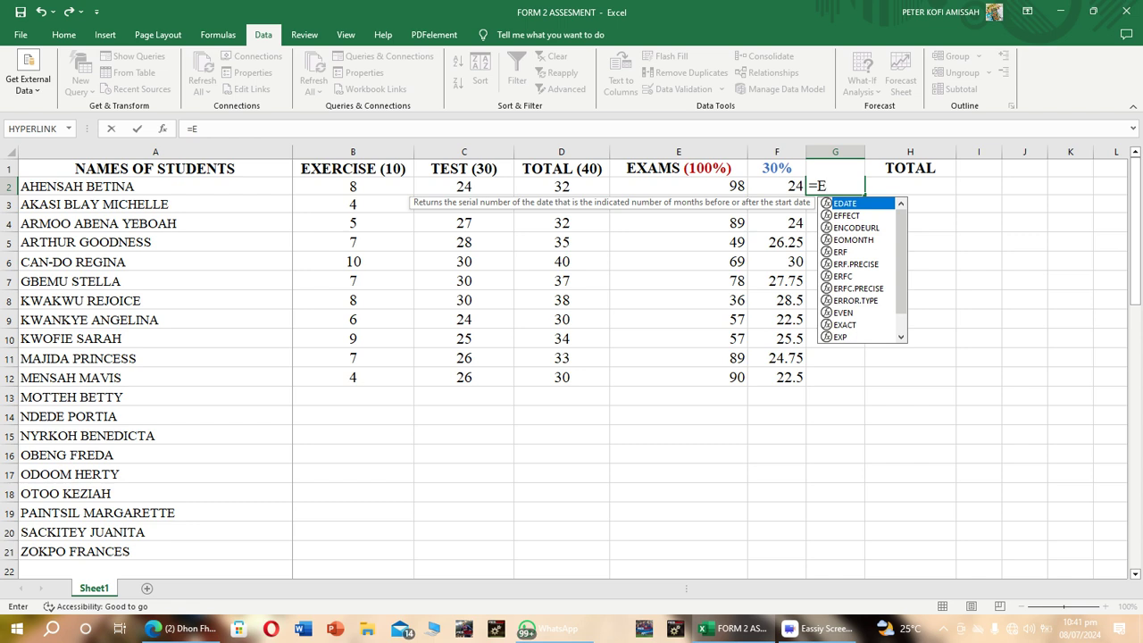
{"action": "type", "text": "2"}
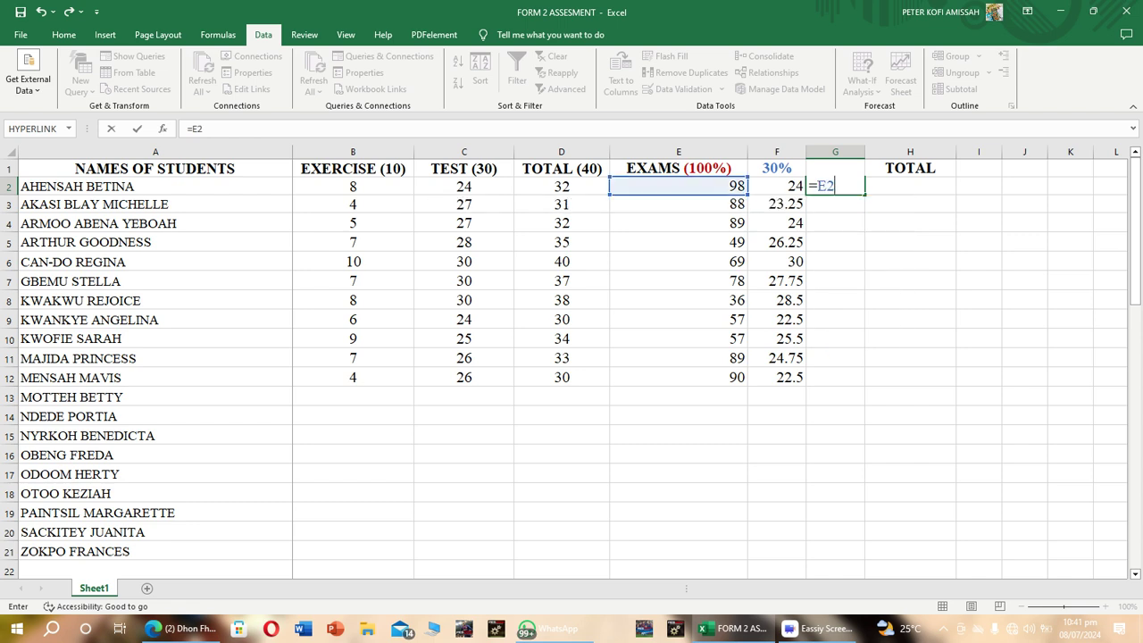
{"action": "type", "text": "/100"}
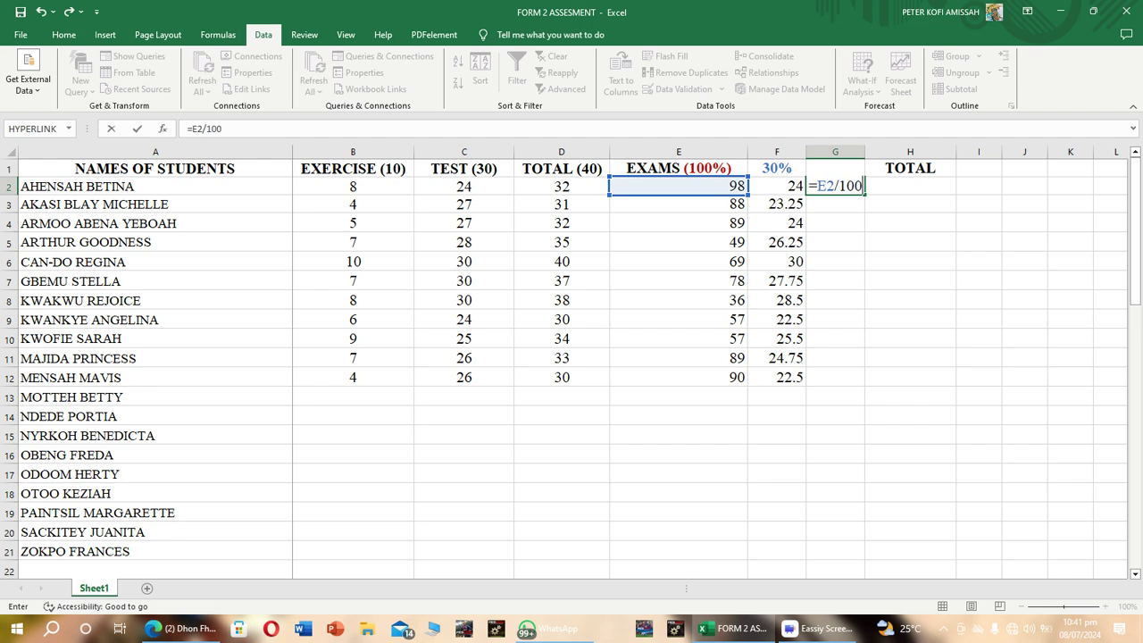
{"action": "type", "text": ")"}
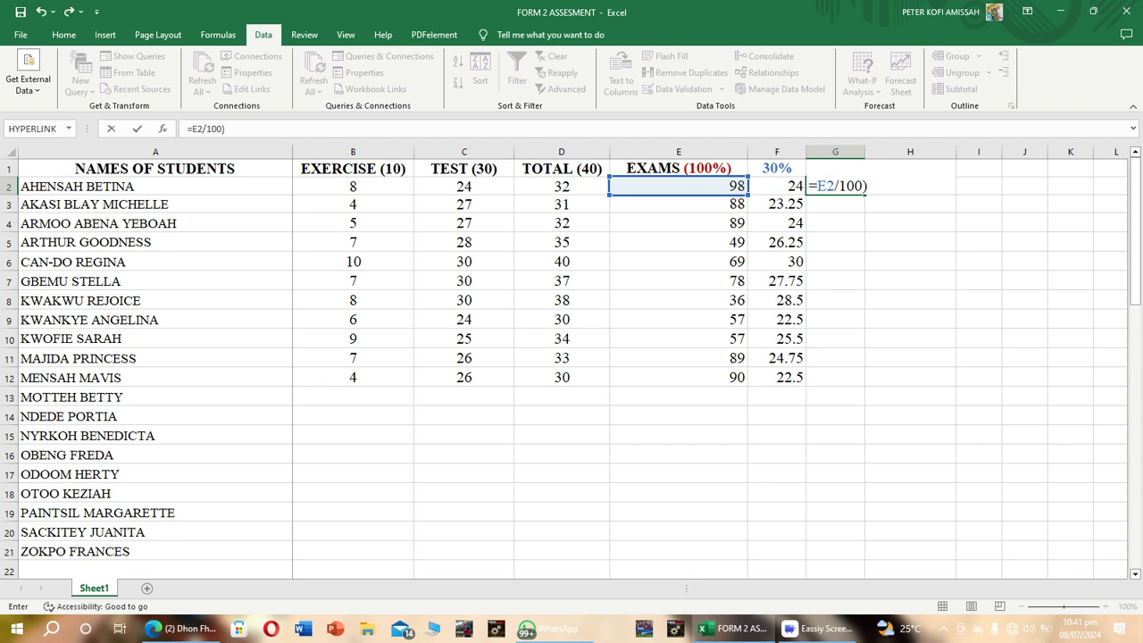
{"action": "type", "text": "*70"}
{"action": "key", "text": "Return"}
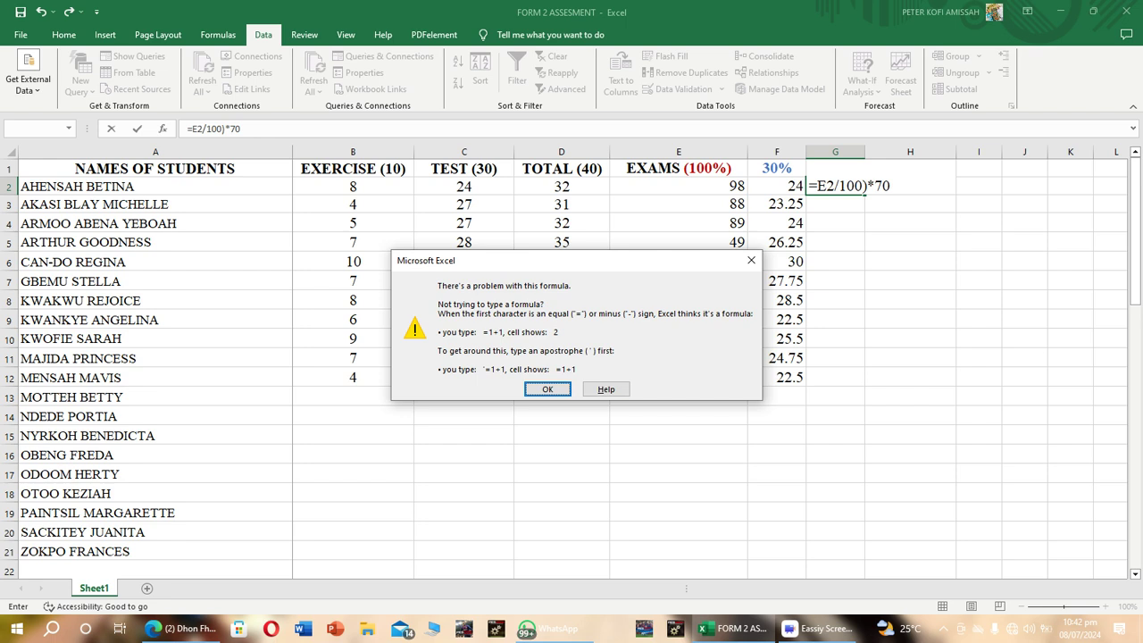
Add the missing opening bracket so G2 reads =(E2/100)*70, and fill the formula down to G12.
{"action": "left_click", "coordinate": [751, 260]}
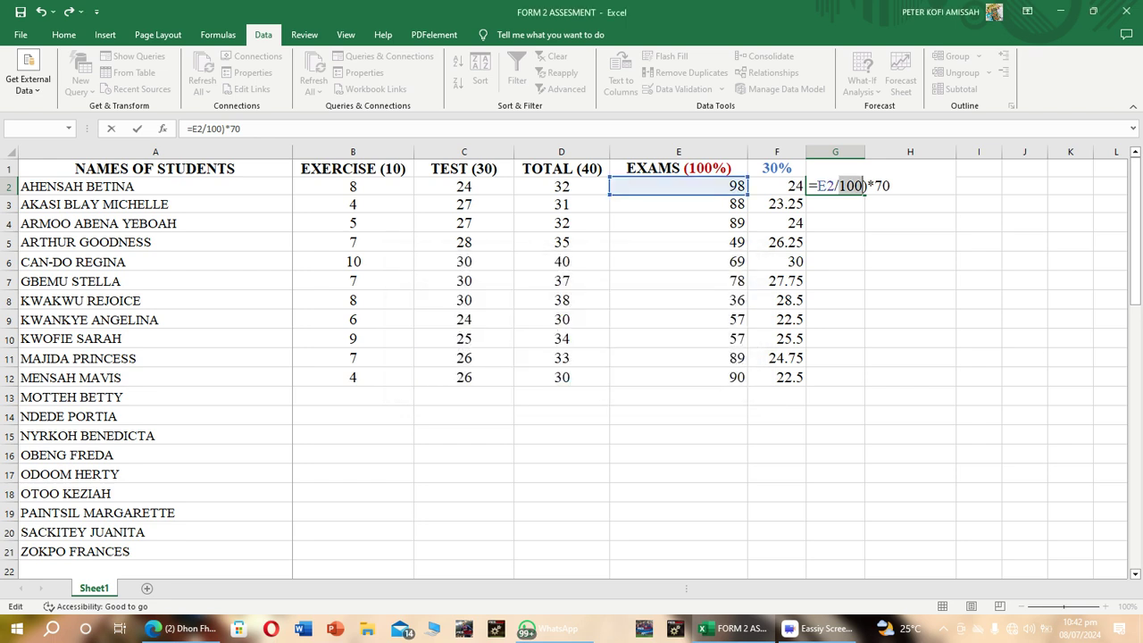
{"action": "left_click", "coordinate": [818, 185]}
{"action": "type", "text": "("}
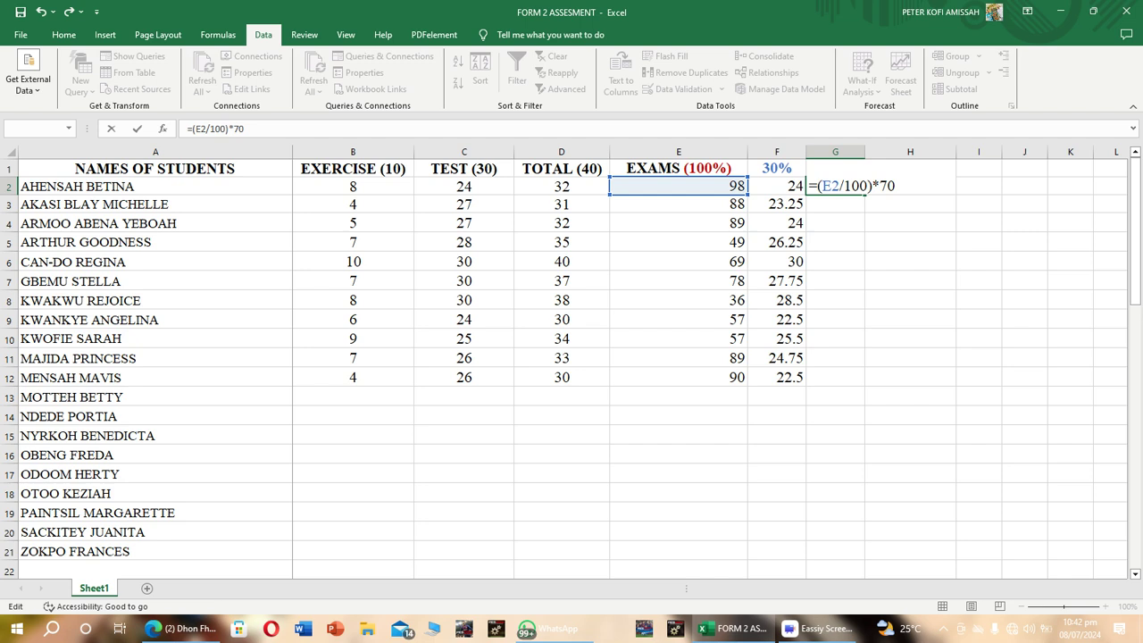
{"action": "key", "text": "Return"}
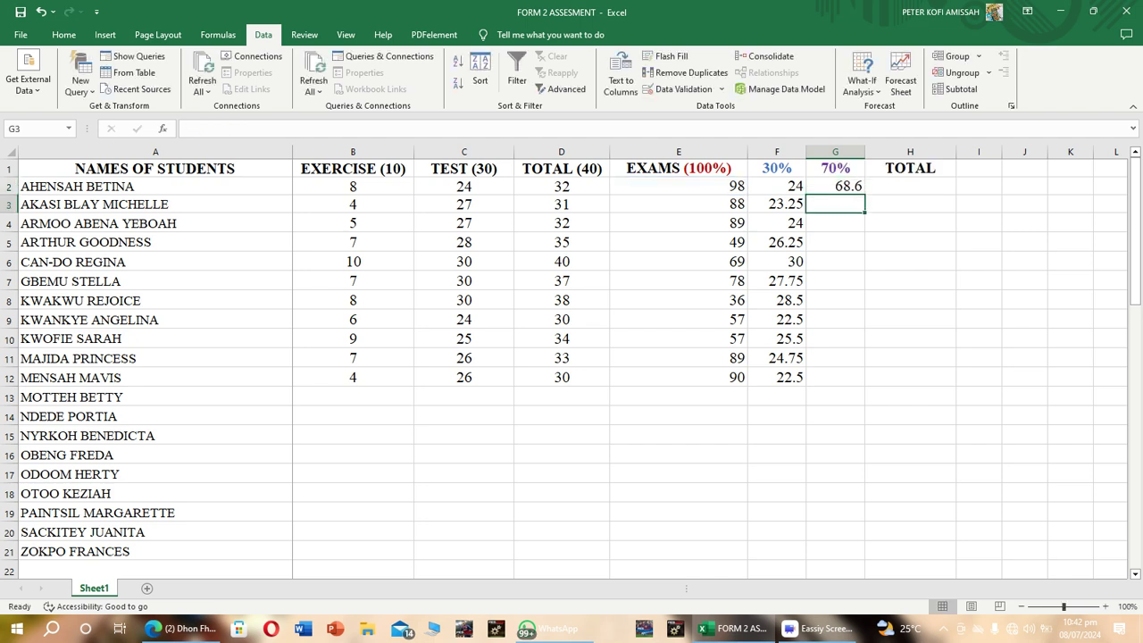
{"action": "left_click", "coordinate": [835, 187]}
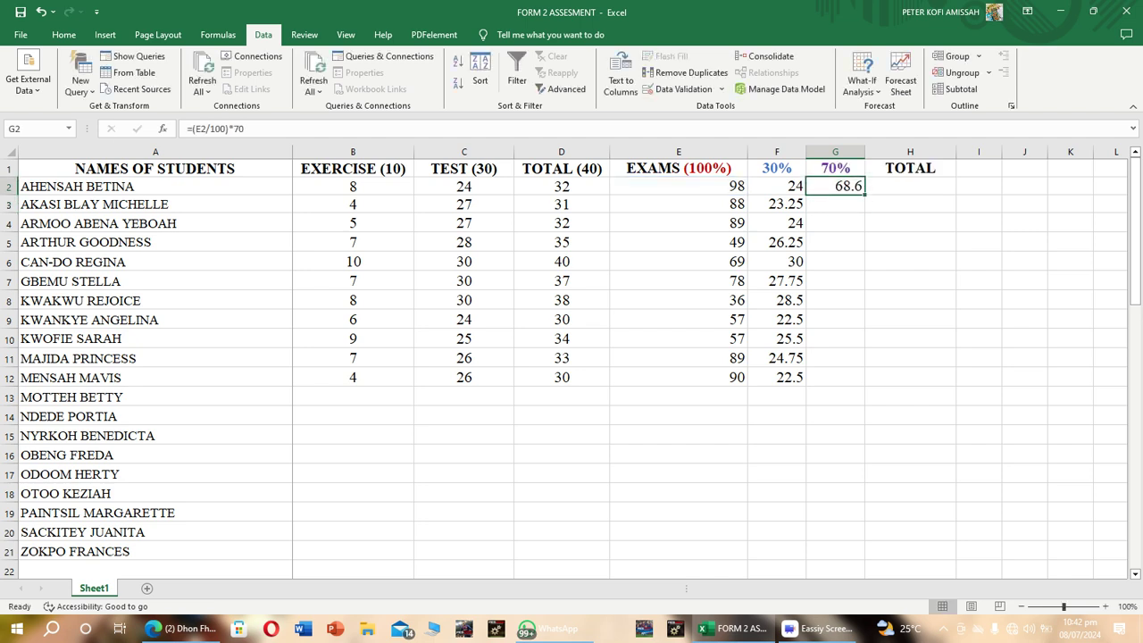
{"action": "left_click_drag", "start_coordinate": [864, 194], "coordinate": [857, 382]}
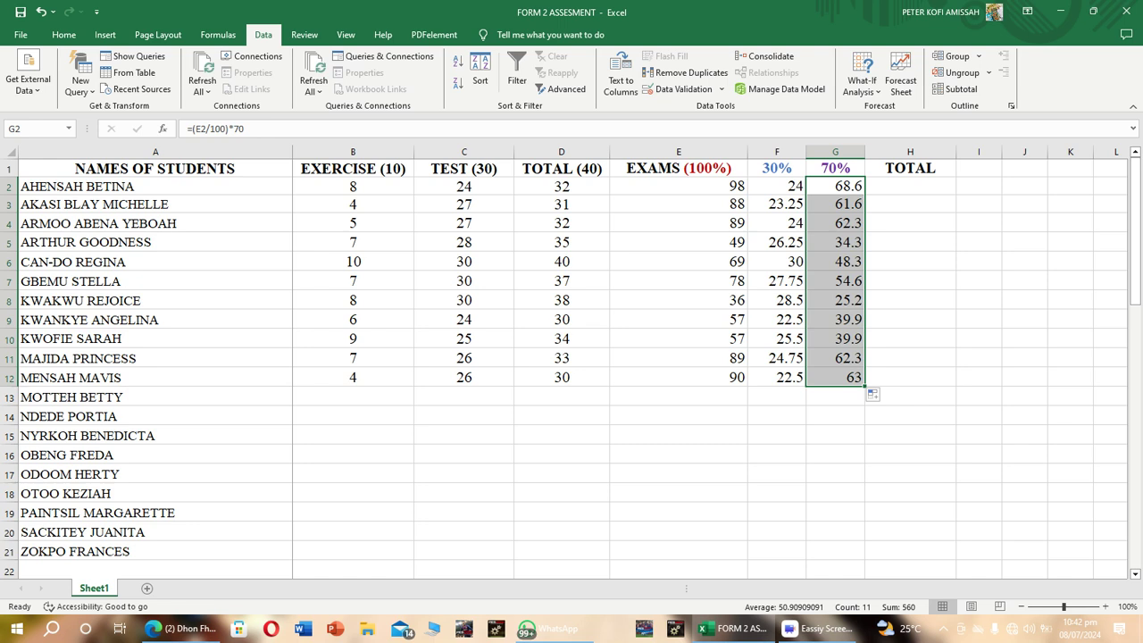
Enter the formula =SUM(F2:G2) in cell H2 to total the first student's 30% and 70% marks.
{"action": "left_click", "coordinate": [910, 187]}
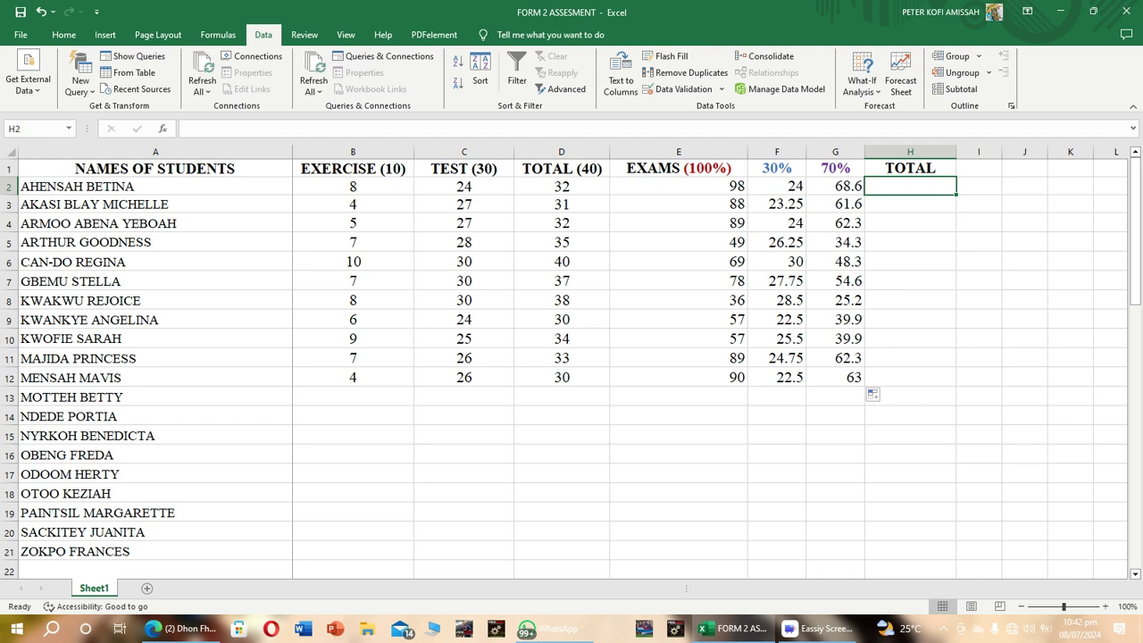
{"action": "type", "text": "-"}
{"action": "key", "text": "BackSpace"}
{"action": "type", "text": "=SUM"}
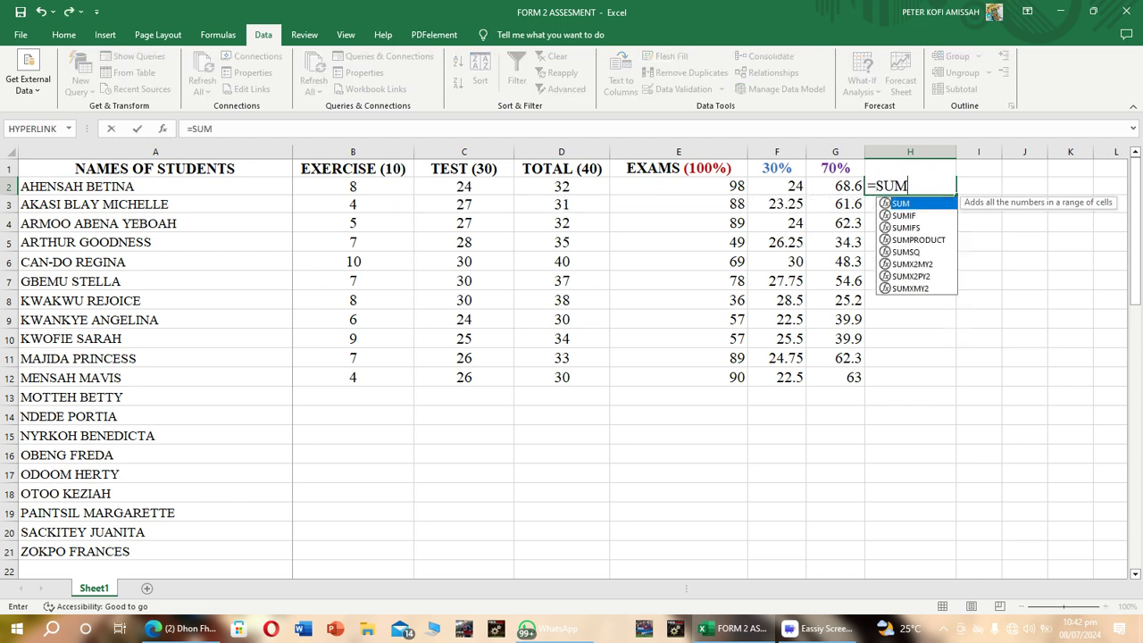
{"action": "type", "text": "("}
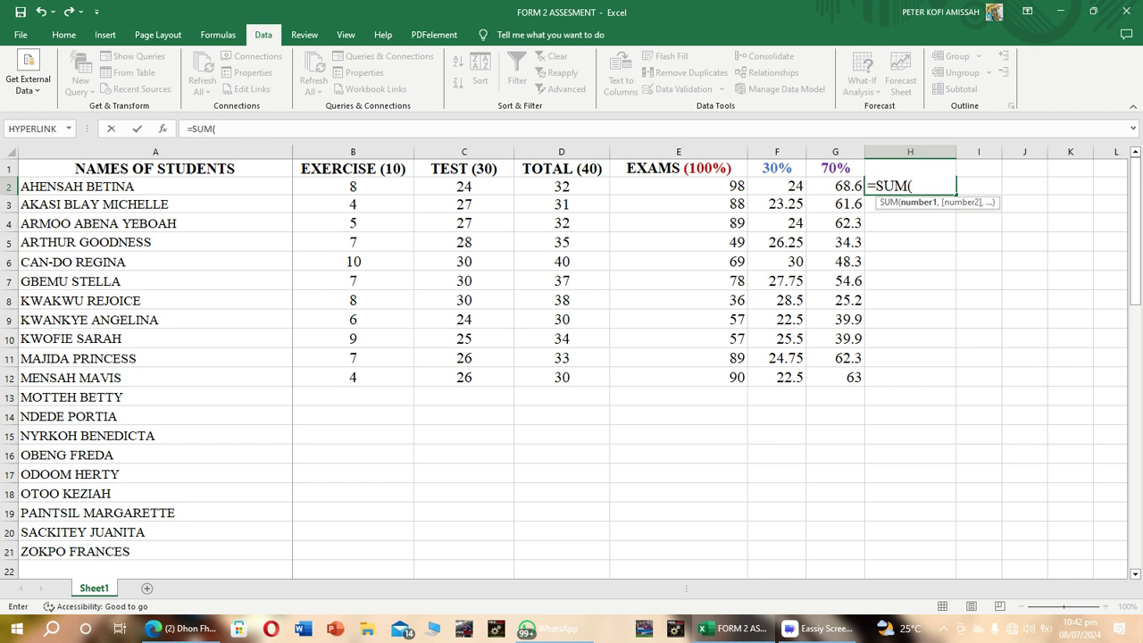
{"action": "type", "text": "F2"}
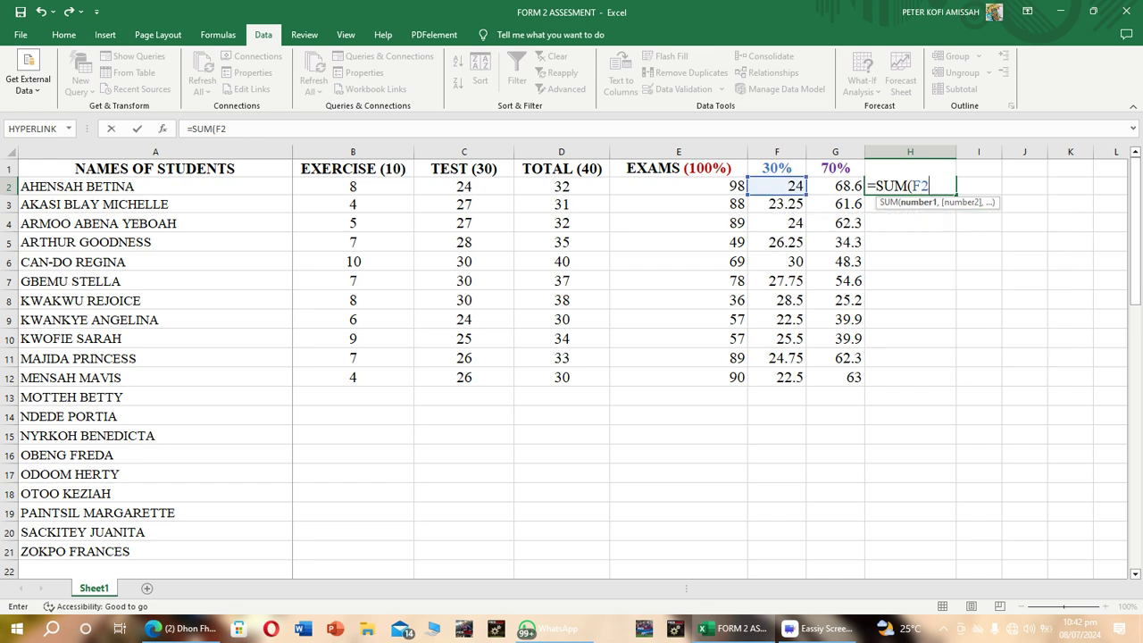
{"action": "type", "text": ":G"}
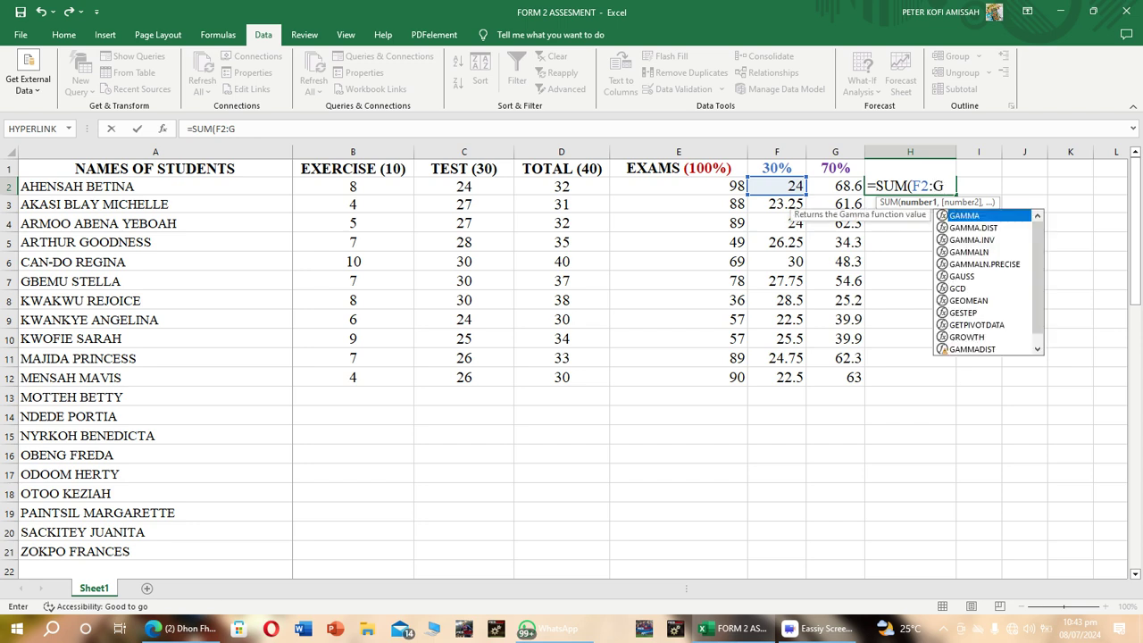
{"action": "type", "text": "2"}
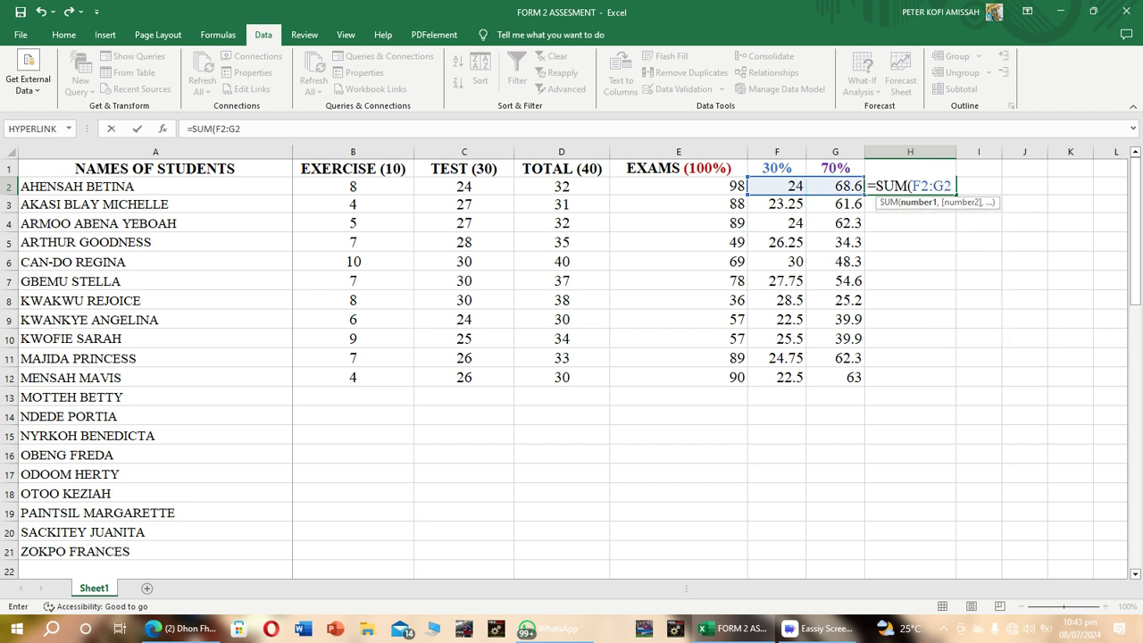
{"action": "type", "text": ")"}
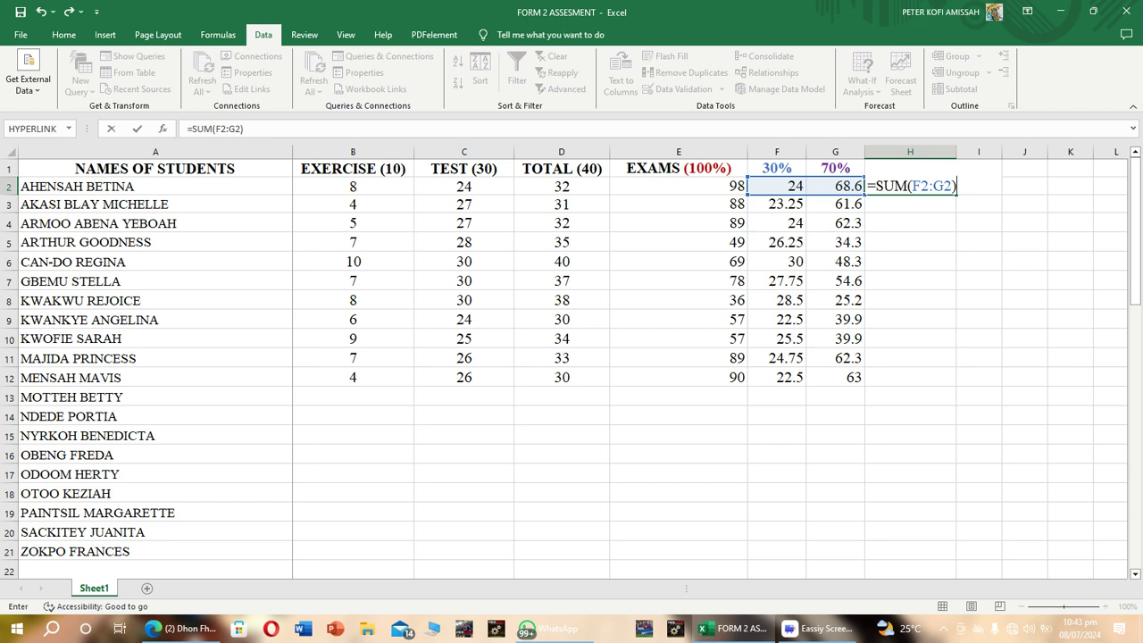
{"action": "key", "text": "Return"}
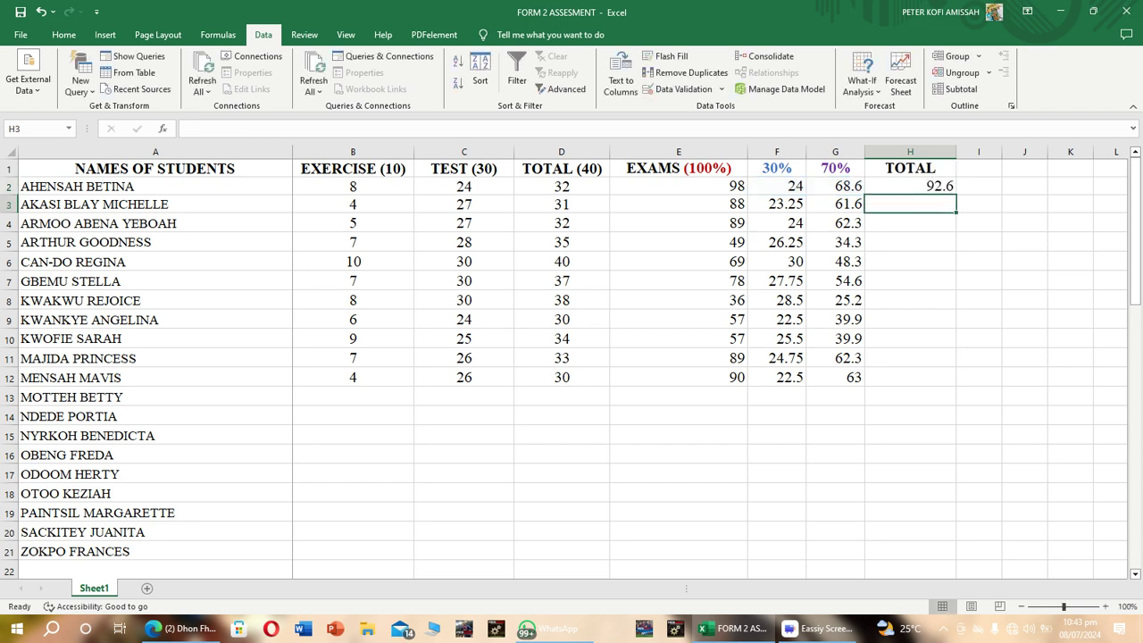
Fill the TOTAL formula from H2 down to H12.
{"action": "left_click", "coordinate": [910, 186]}
{"action": "left_click_drag", "start_coordinate": [955, 193], "coordinate": [947, 380]}
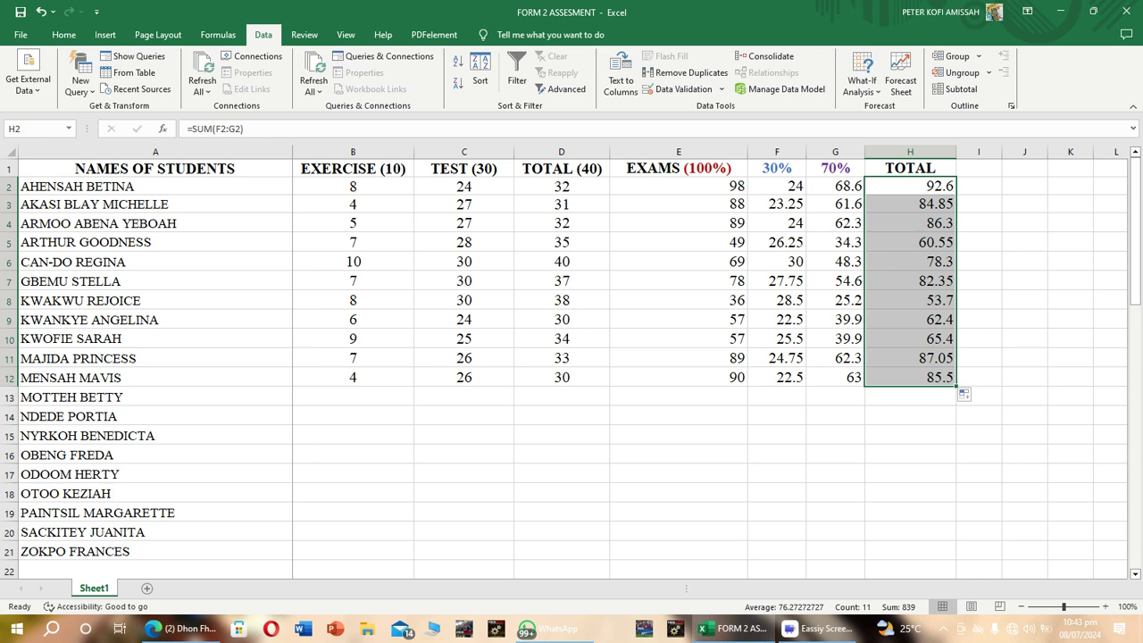
{"action": "left_click", "coordinate": [978, 261]}
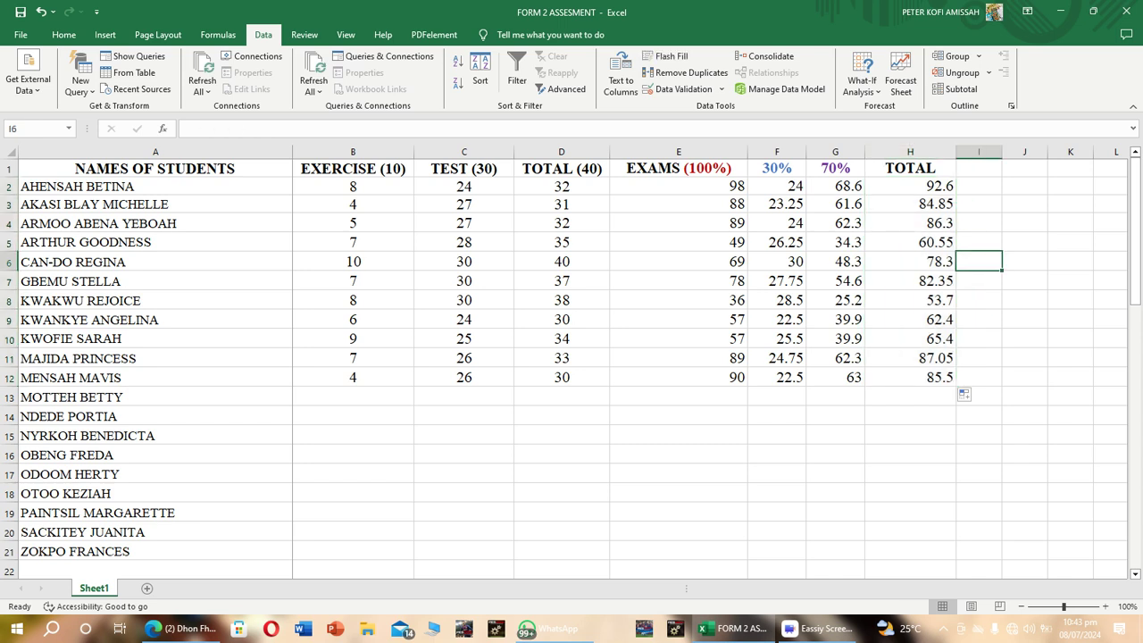